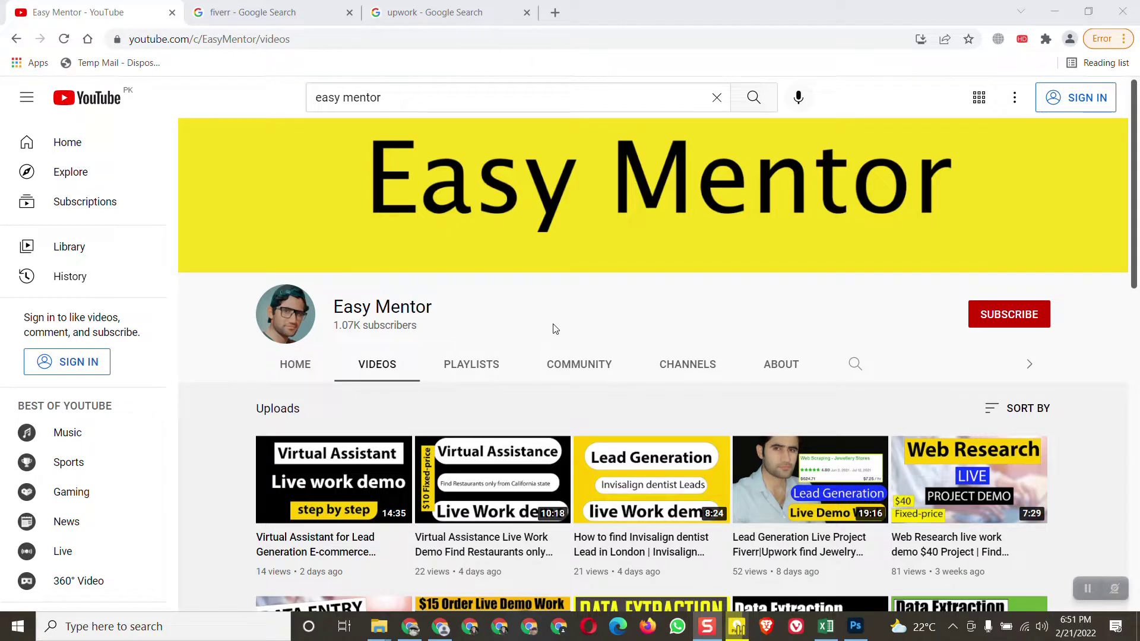
{"action": "left_click", "coordinate": [825, 626]}
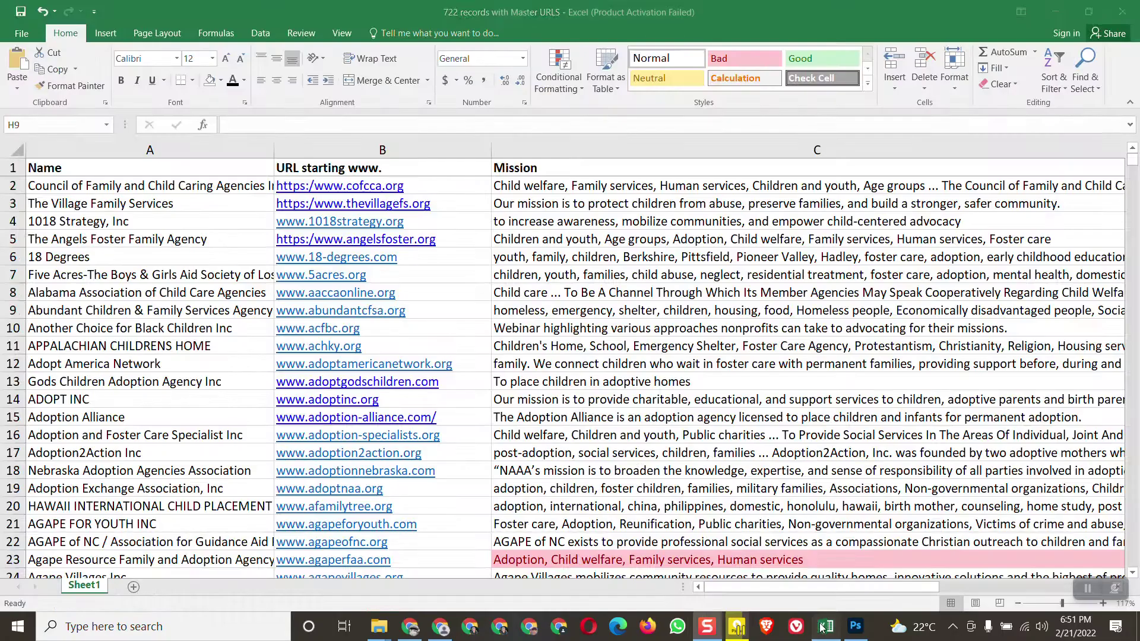
{"action": "mouse_move", "coordinate": [766, 586]}
{"action": "left_mouse_down"}
{"action": "mouse_move", "coordinate": [980, 585]}
{"action": "mouse_move", "coordinate": [752, 578]}
{"action": "left_mouse_up"}
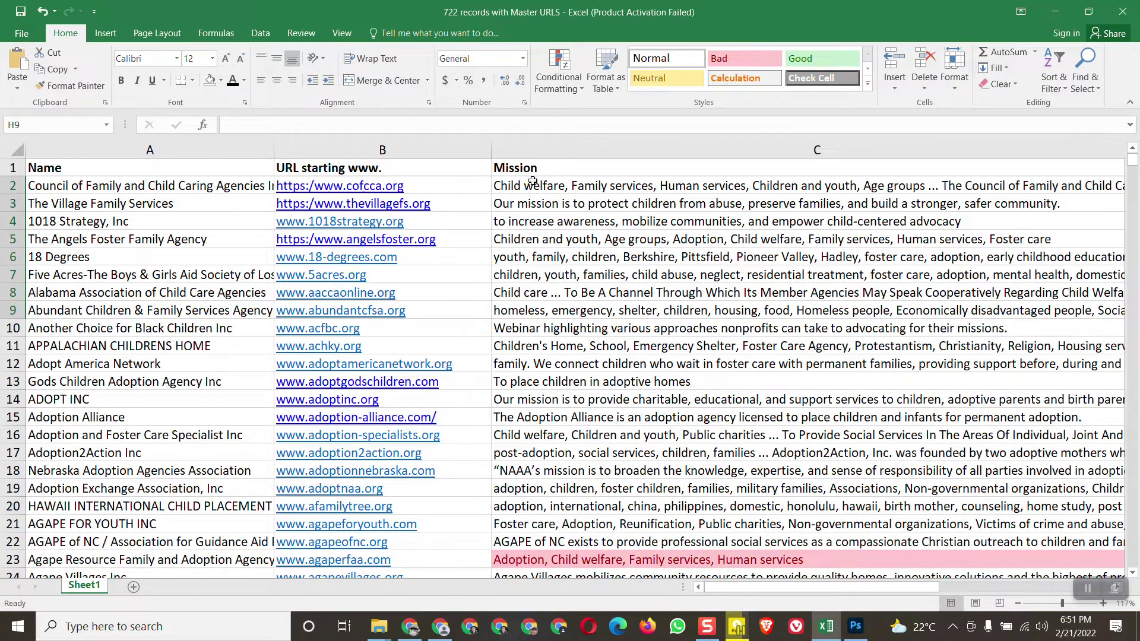
{"action": "left_click_drag", "start_coordinate": [766, 590], "coordinate": [815, 586]}
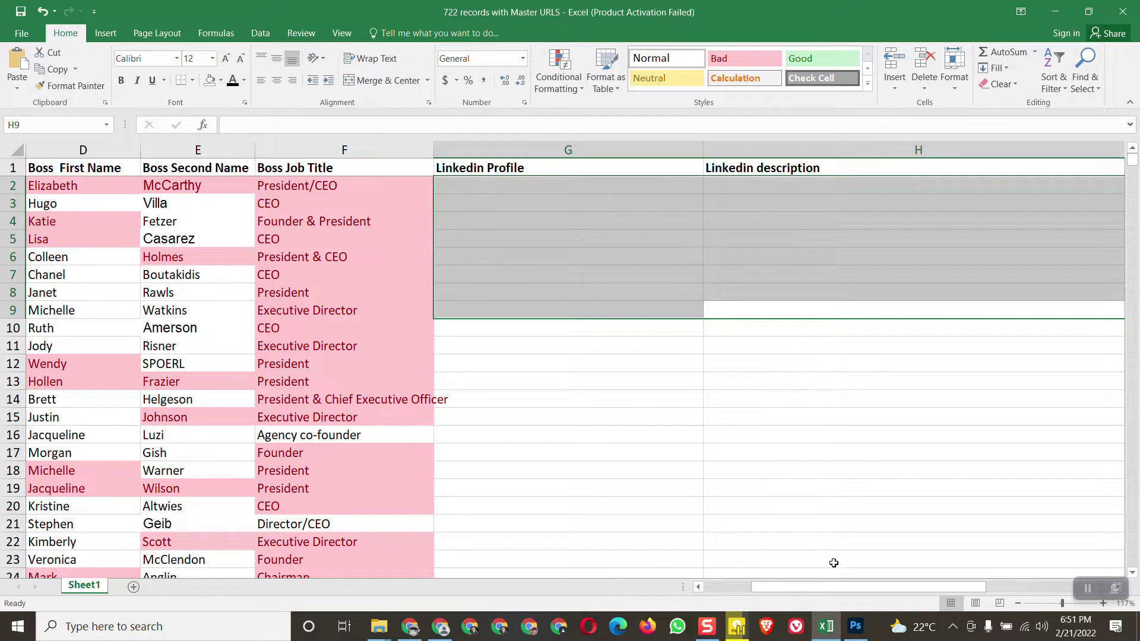
{"action": "left_click_drag", "start_coordinate": [844, 586], "coordinate": [903, 580]}
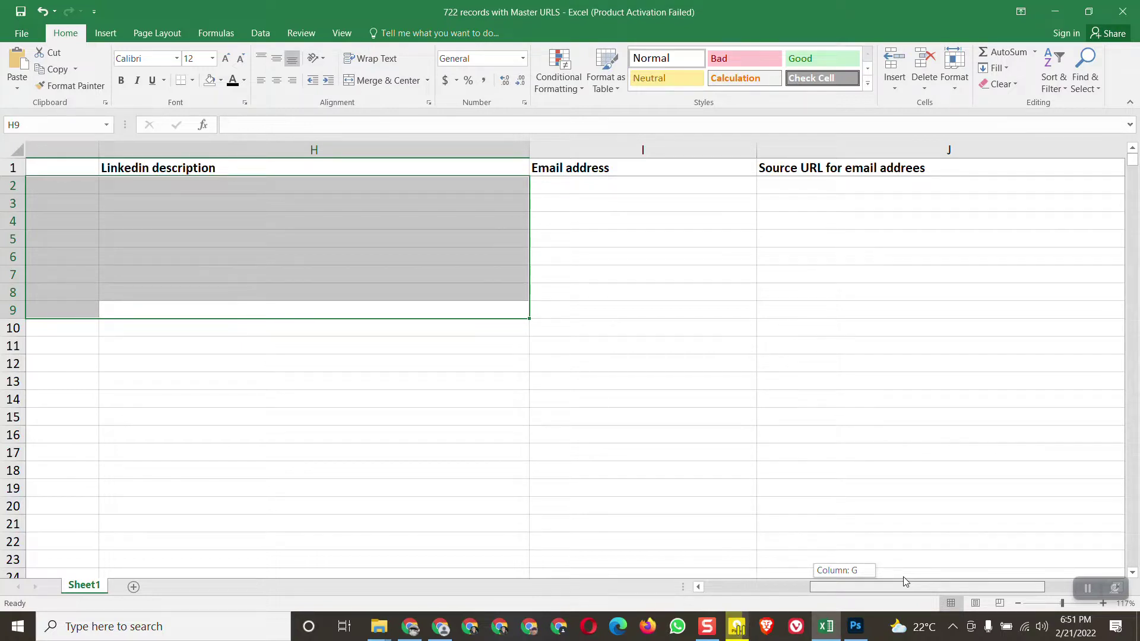
{"action": "left_click_drag", "start_coordinate": [904, 581], "coordinate": [825, 580]}
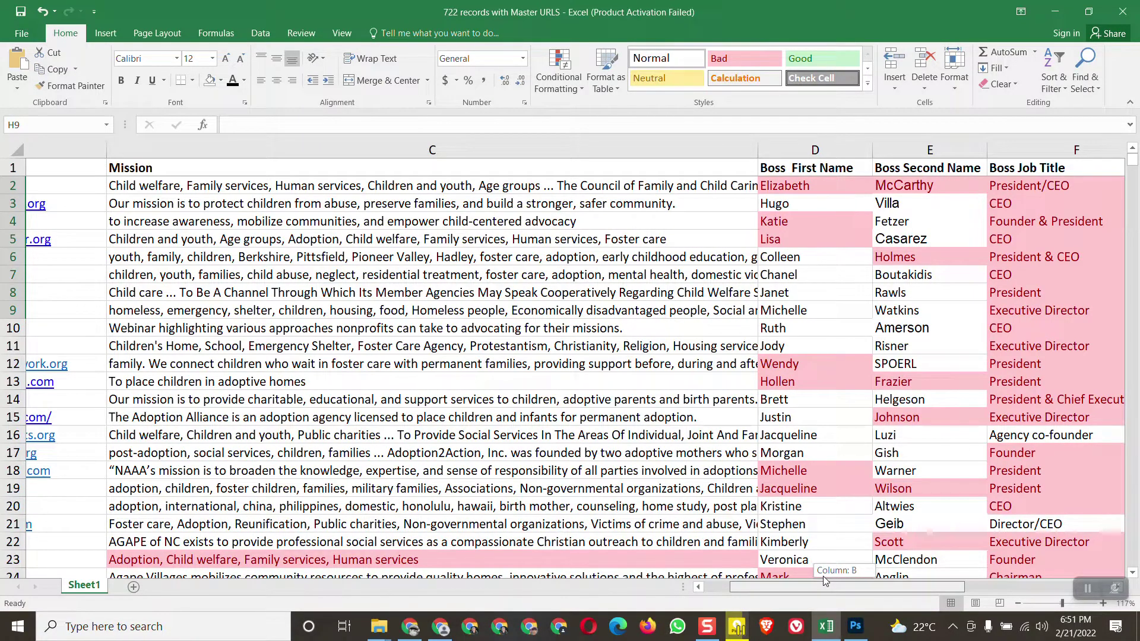
{"action": "left_click_drag", "start_coordinate": [823, 581], "coordinate": [778, 564]}
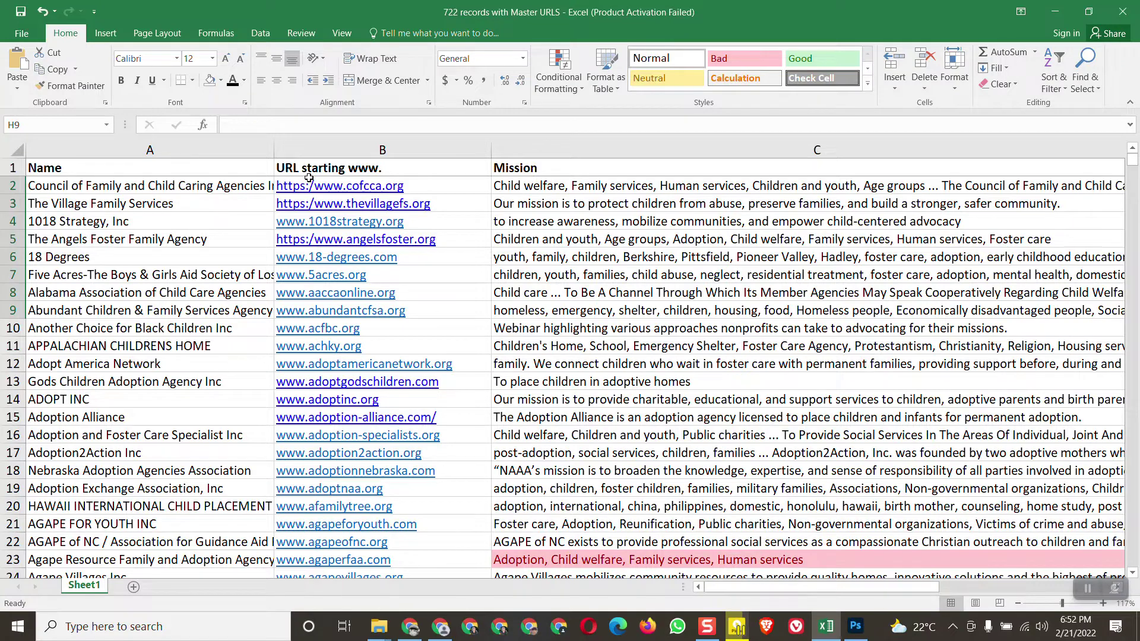
Copy the cofcca.org website from B2 and open it in Chrome.
{"action": "right_click", "coordinate": [345, 192]}
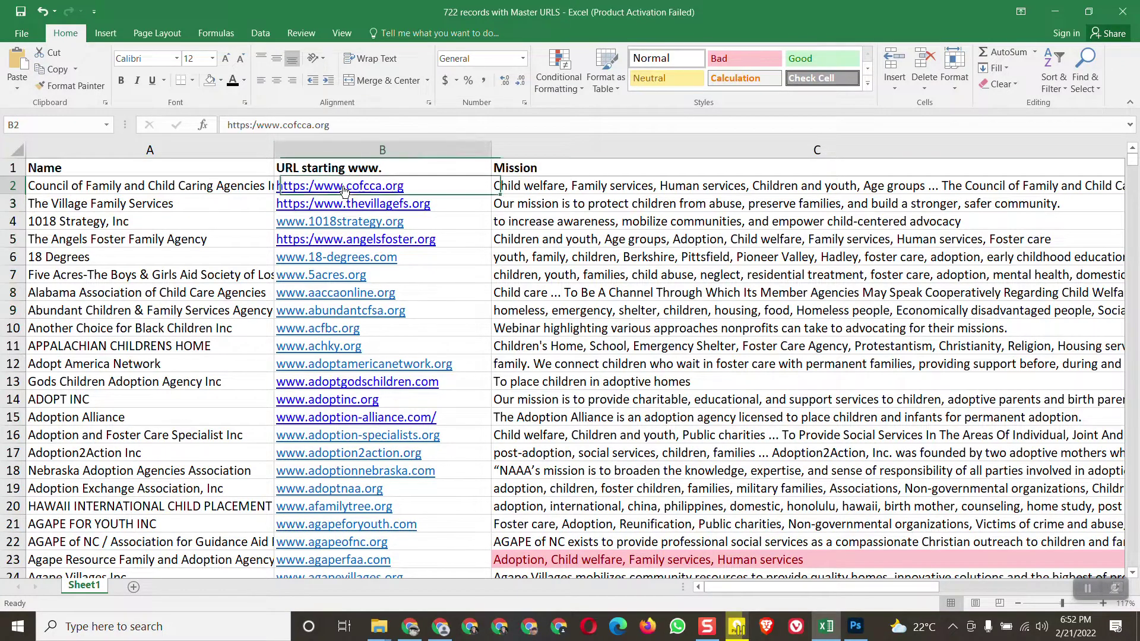
{"action": "left_click", "coordinate": [371, 217]}
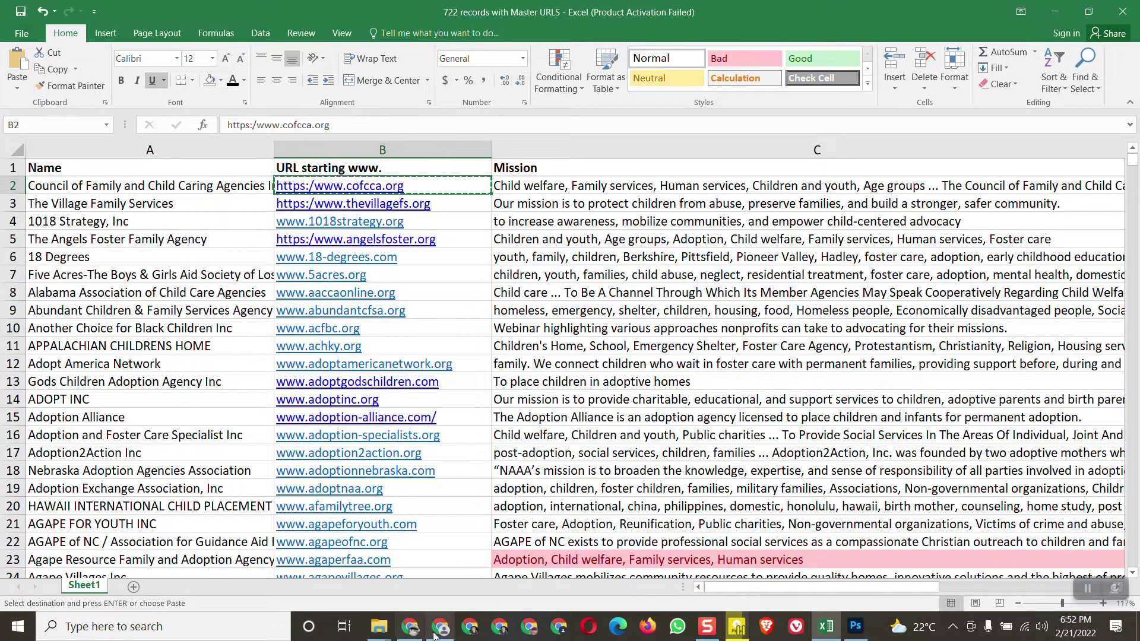
{"action": "left_click", "coordinate": [410, 628]}
{"action": "right_click", "coordinate": [236, 45]}
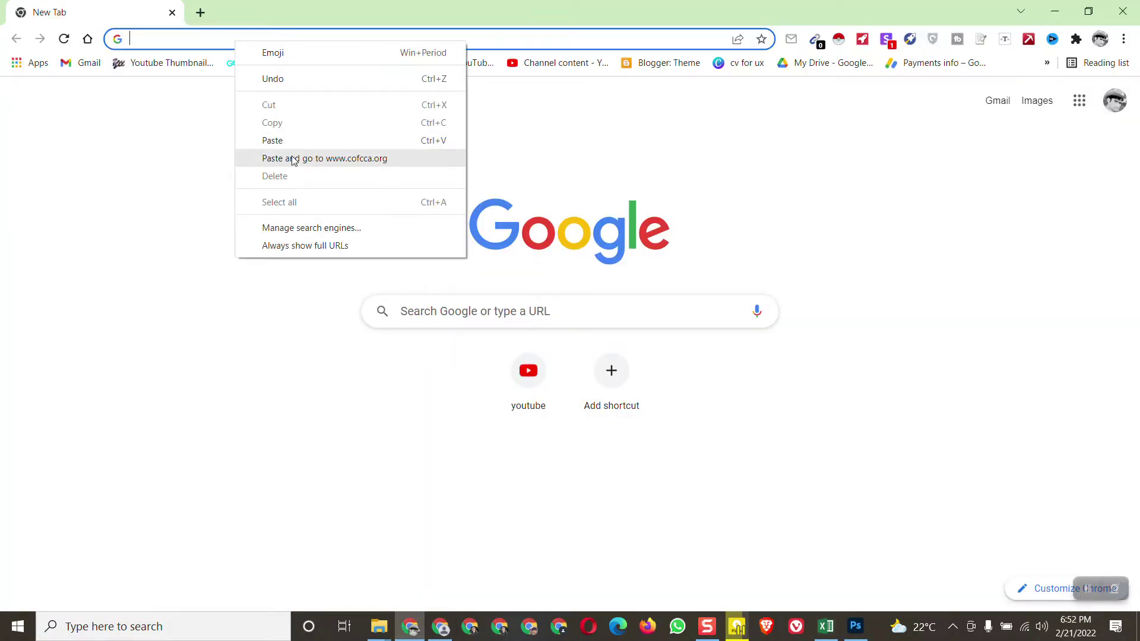
{"action": "left_click", "coordinate": [293, 160]}
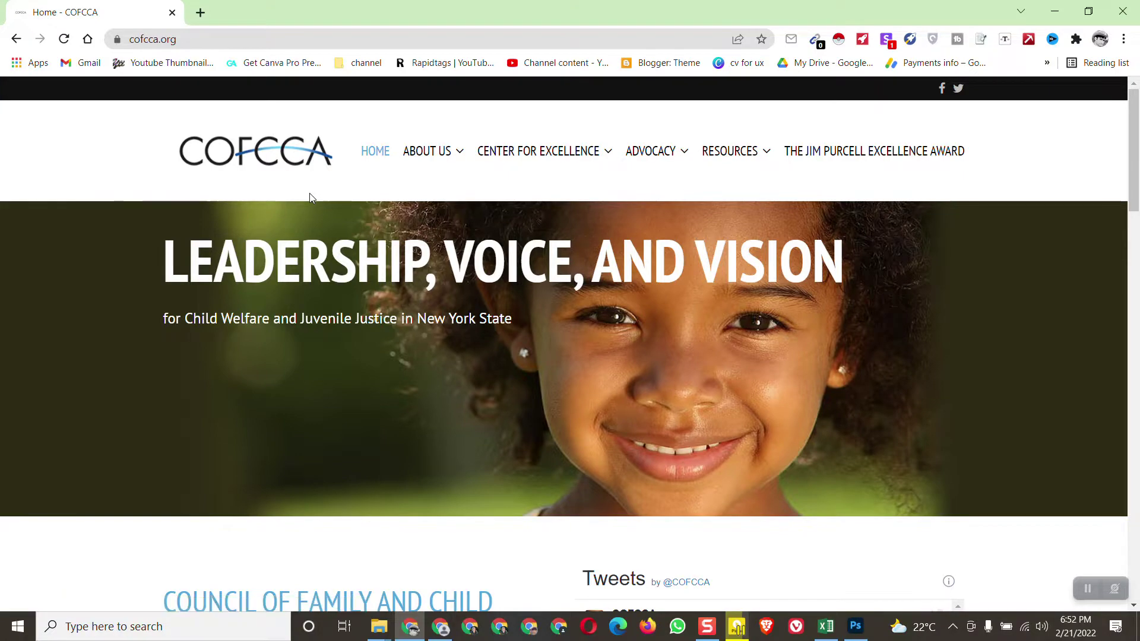
Open COFCCA's Board of Directors page from the About Us menu, then return to Excel.
{"action": "mouse_move", "coordinate": [1134, 202]}
{"action": "left_mouse_down"}
{"action": "mouse_move", "coordinate": [1137, 591]}
{"action": "mouse_move", "coordinate": [1135, 201]}
{"action": "left_mouse_up"}
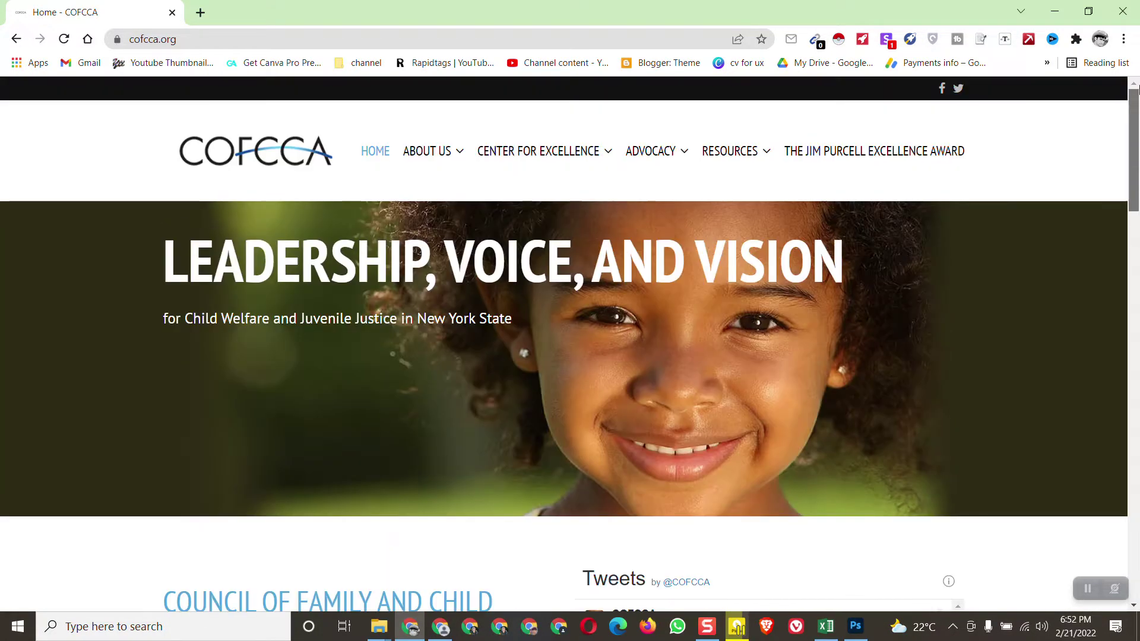
{"action": "mouse_move", "coordinate": [430, 151]}
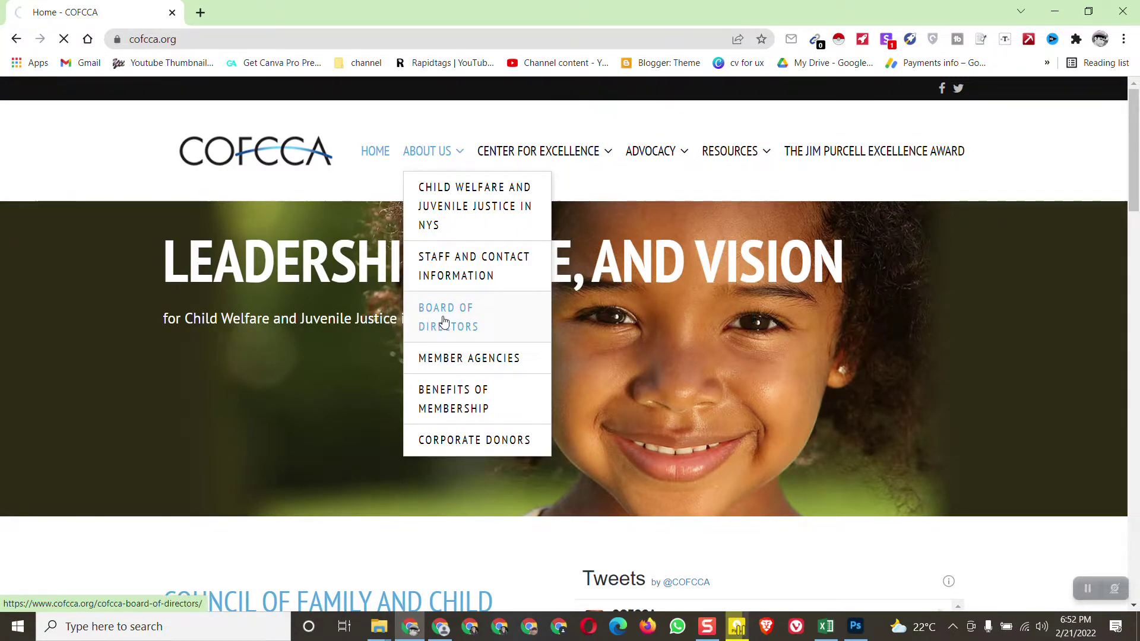
{"action": "left_click", "coordinate": [445, 321]}
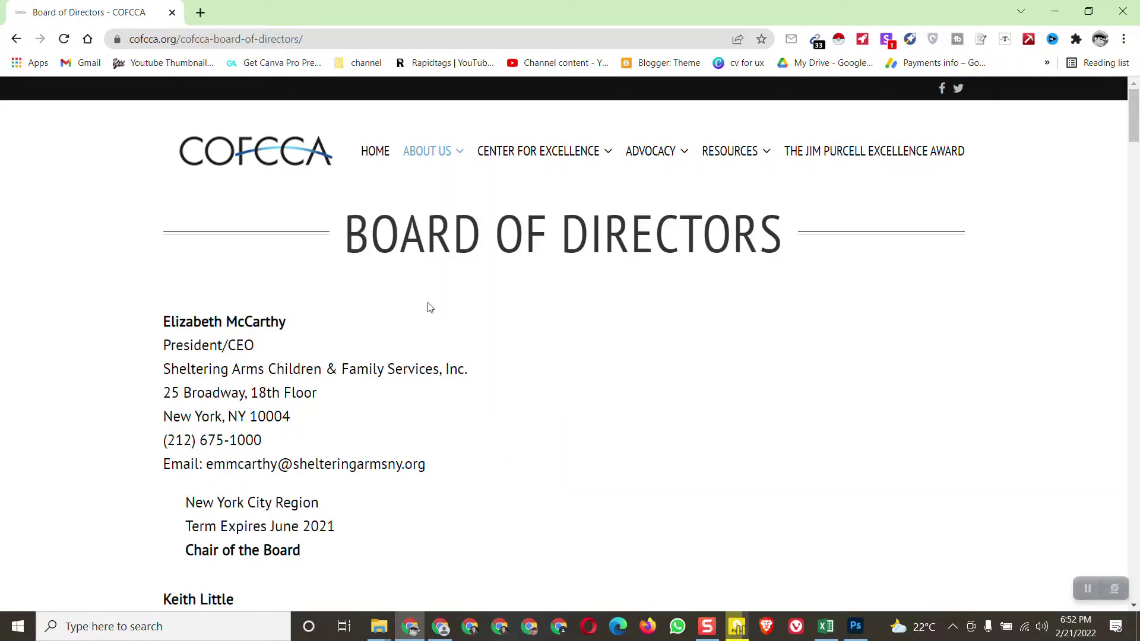
{"action": "left_click", "coordinate": [826, 622]}
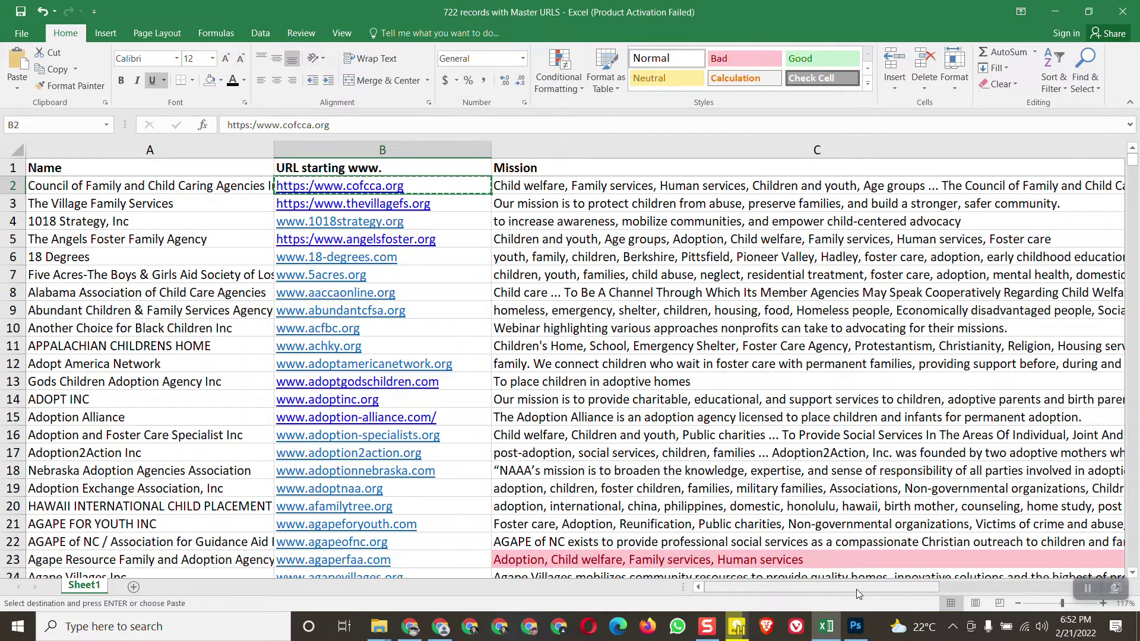
Copy the President/CEO's email address listed on the COFCCA board page, then return to Excel.
{"action": "left_click_drag", "start_coordinate": [856, 589], "coordinate": [889, 586]}
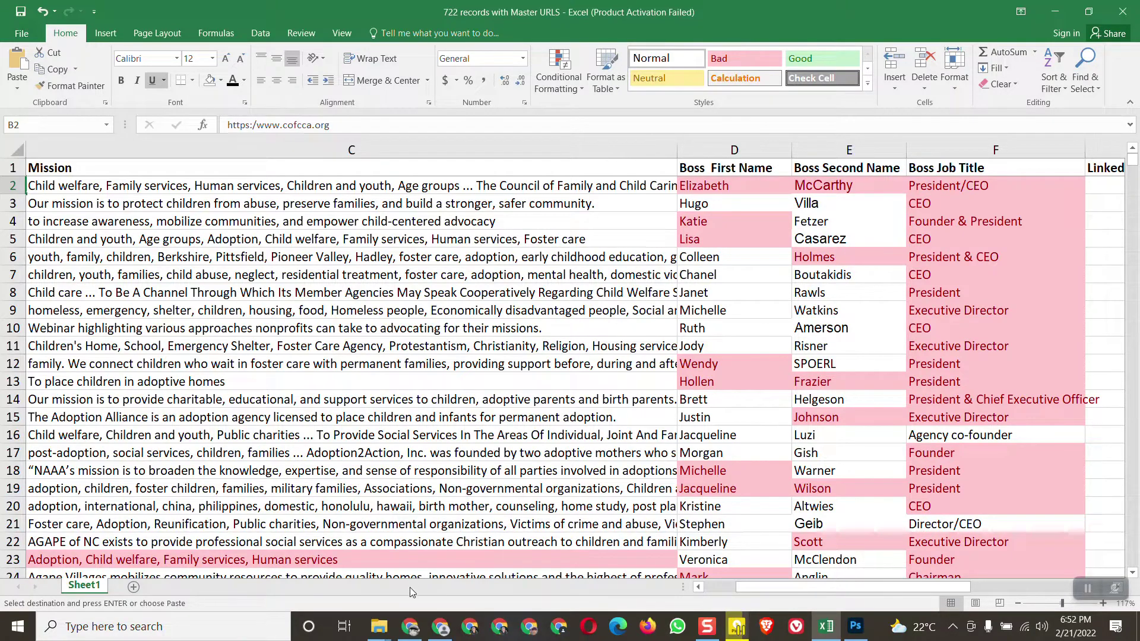
{"action": "left_click", "coordinate": [410, 626]}
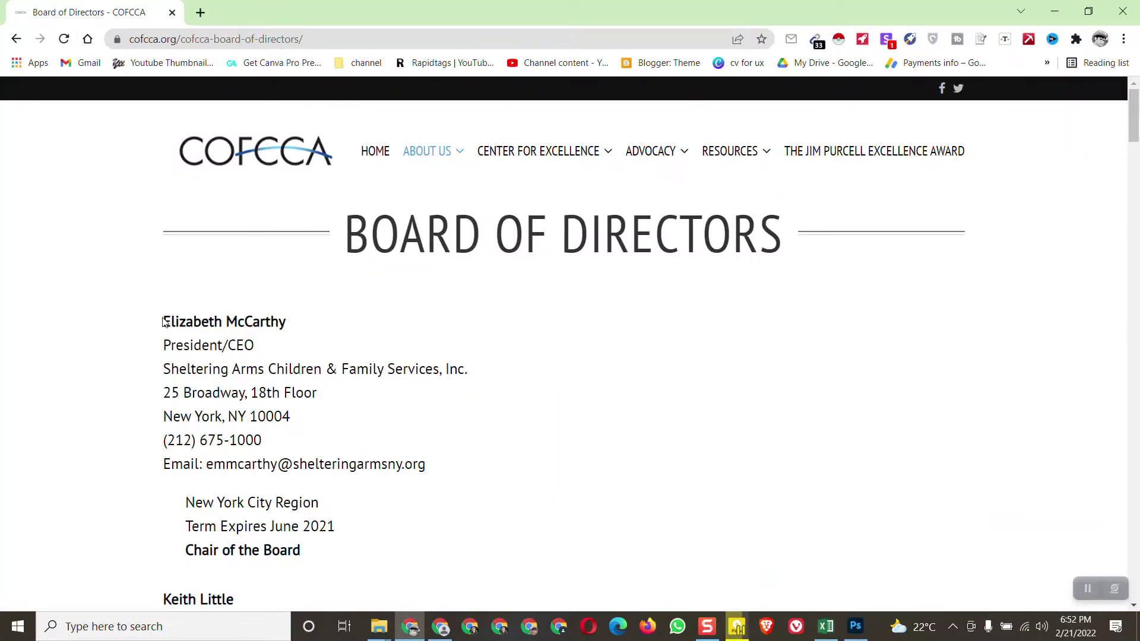
{"action": "left_click_drag", "start_coordinate": [165, 322], "coordinate": [295, 321]}
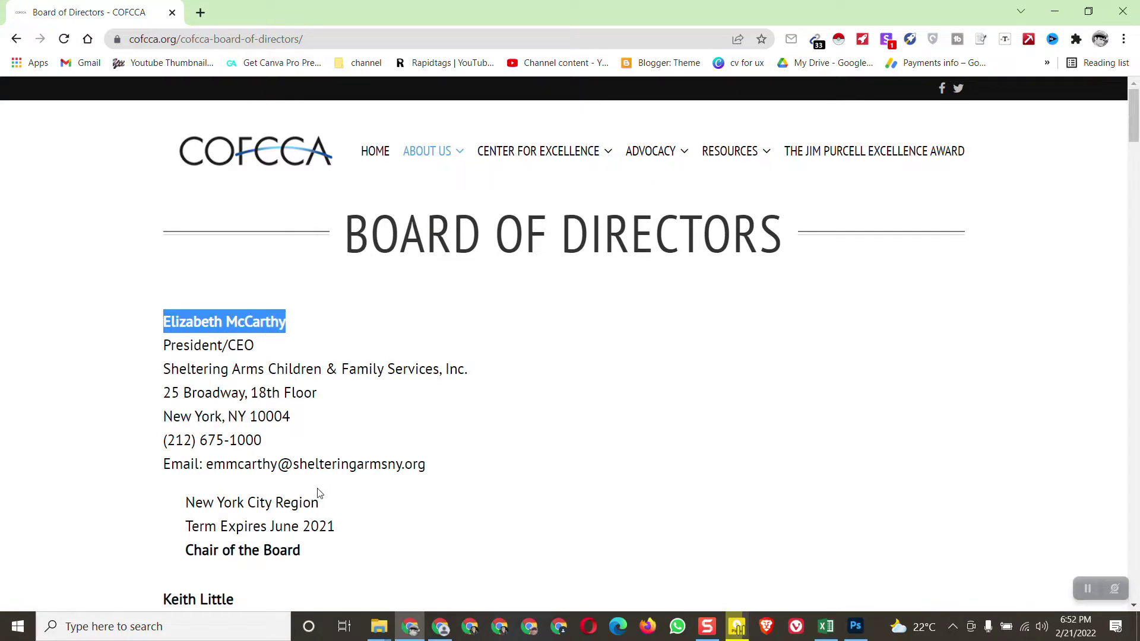
{"action": "left_click_drag", "start_coordinate": [427, 465], "coordinate": [210, 460]}
{"action": "right_click", "coordinate": [231, 465]}
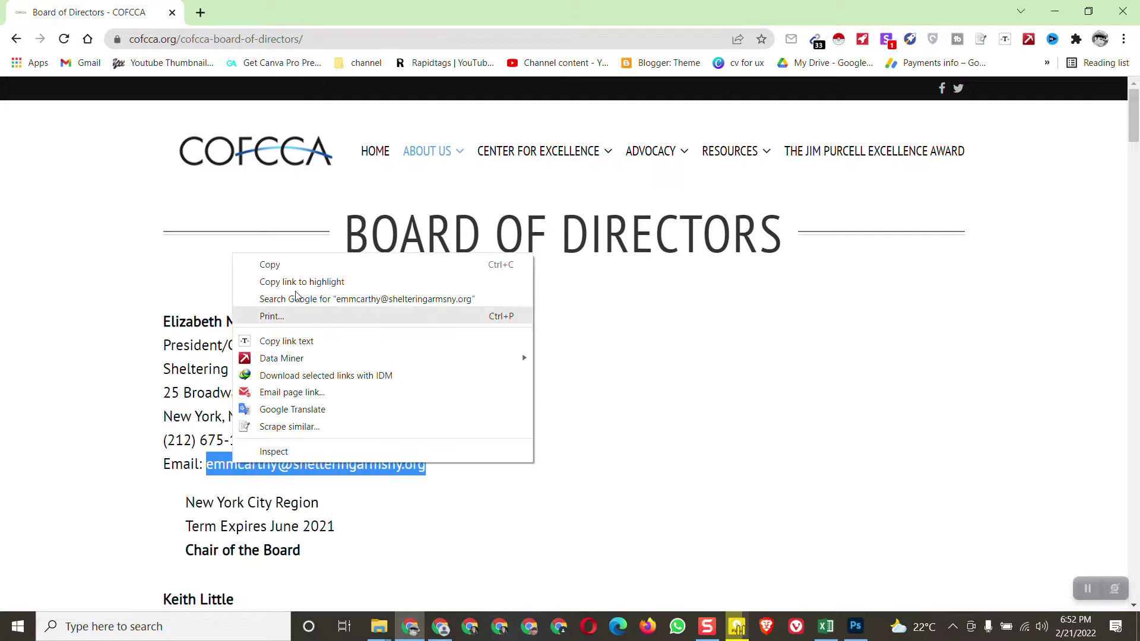
{"action": "left_click", "coordinate": [282, 265]}
{"action": "left_click", "coordinate": [826, 625]}
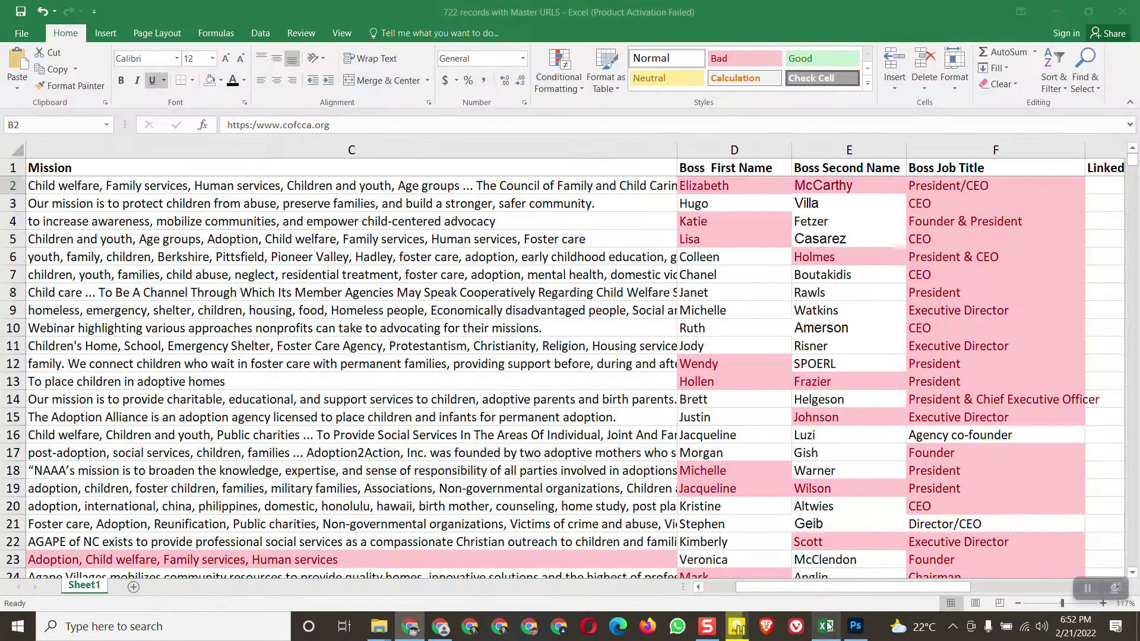
{"action": "left_click_drag", "start_coordinate": [959, 588], "coordinate": [1008, 590]}
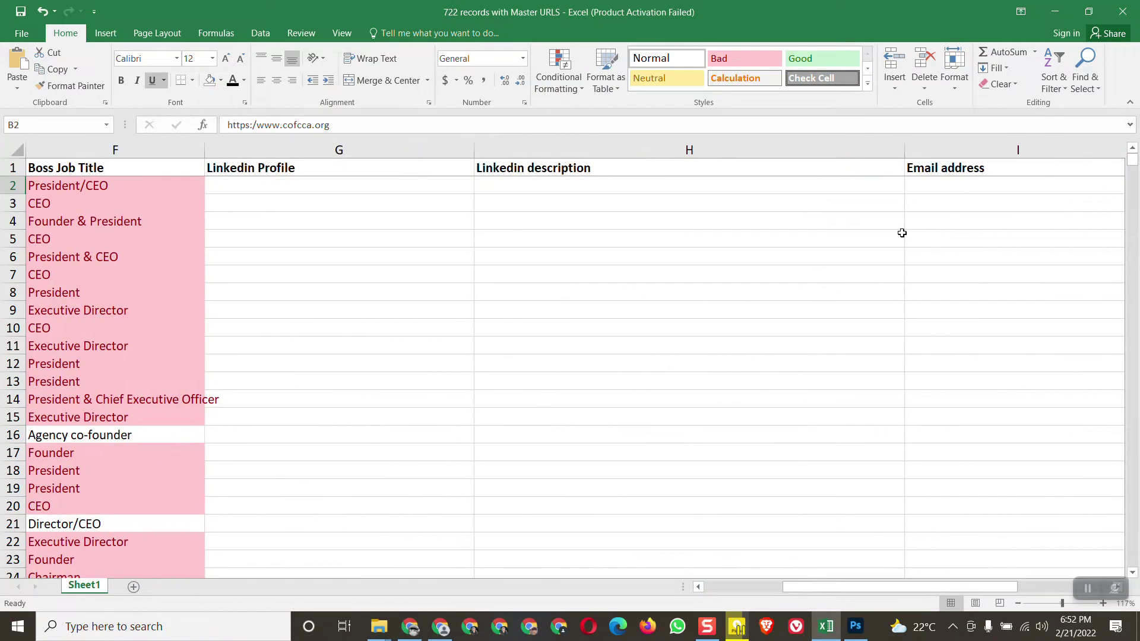
Paste the President/CEO's email address into cell I2.
{"action": "left_click", "coordinate": [920, 182]}
{"action": "right_click", "coordinate": [836, 190]}
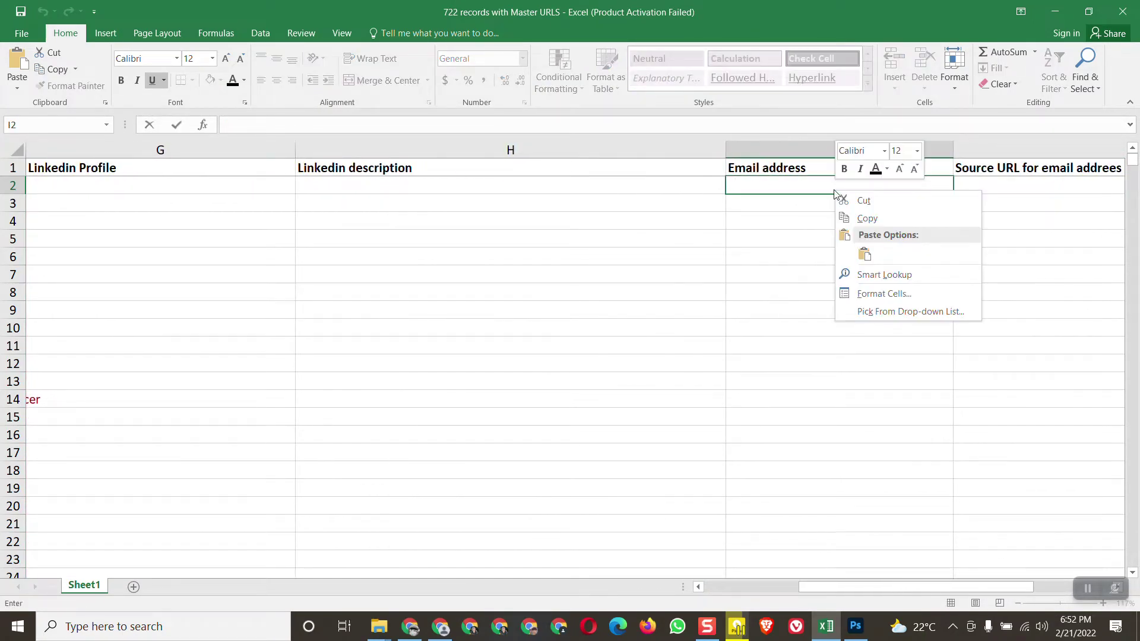
{"action": "left_click", "coordinate": [864, 253]}
{"action": "left_click", "coordinate": [803, 362]}
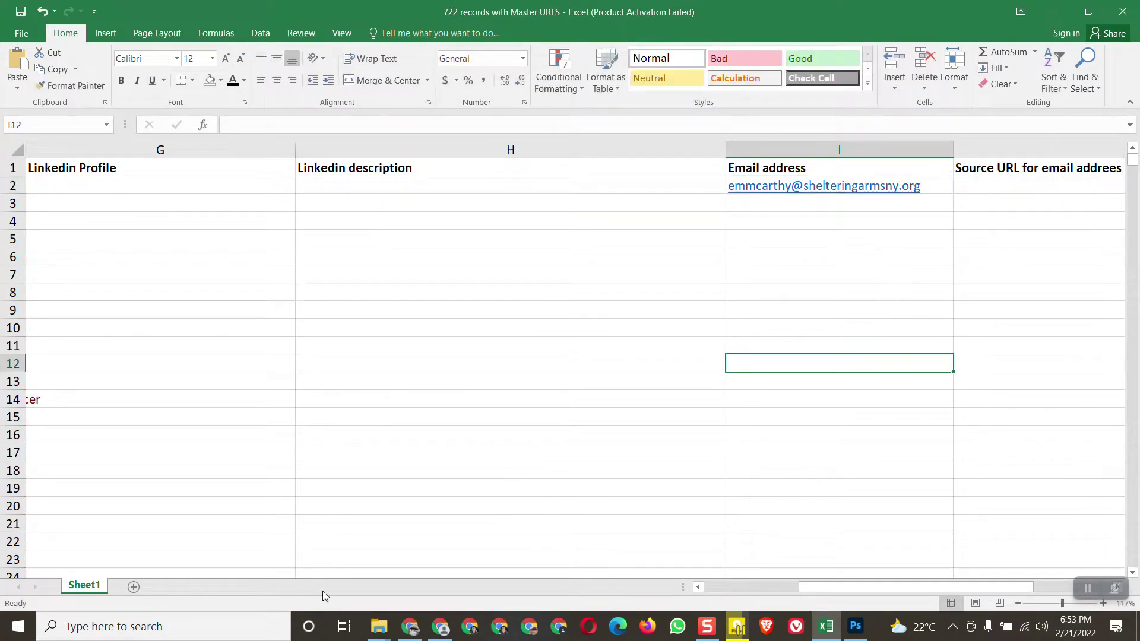
Copy the COFCCA board page URL from Chrome and paste it into J2 as the email source.
{"action": "left_click", "coordinate": [411, 627]}
{"action": "left_click", "coordinate": [171, 39]}
{"action": "right_click", "coordinate": [170, 39]}
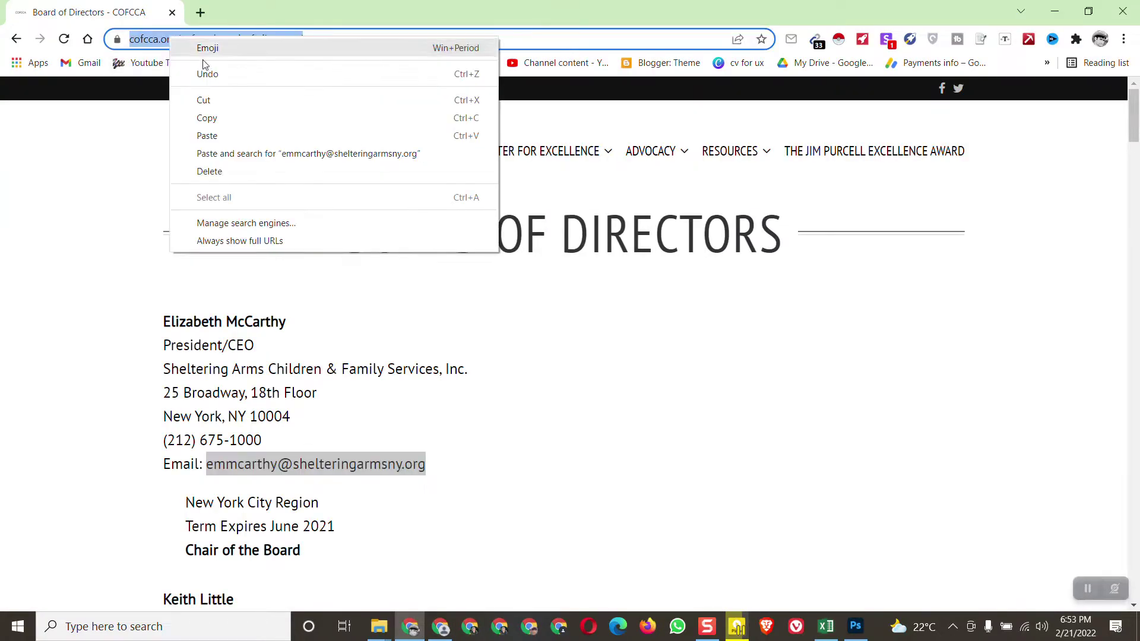
{"action": "left_click", "coordinate": [214, 116]}
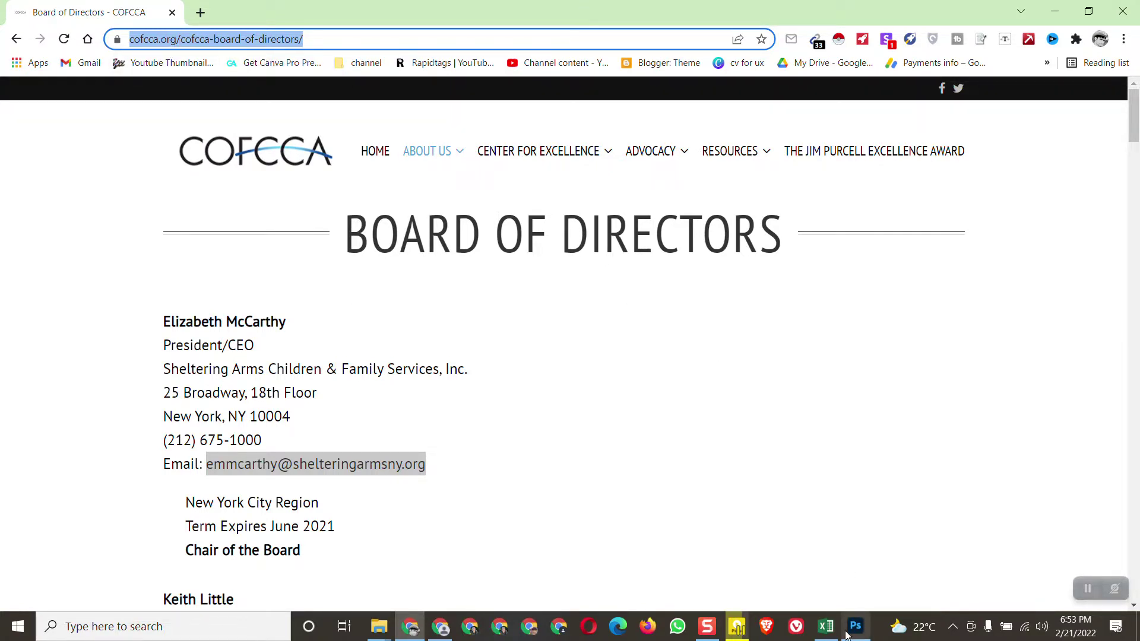
{"action": "left_click", "coordinate": [825, 627]}
{"action": "left_click", "coordinate": [976, 186]}
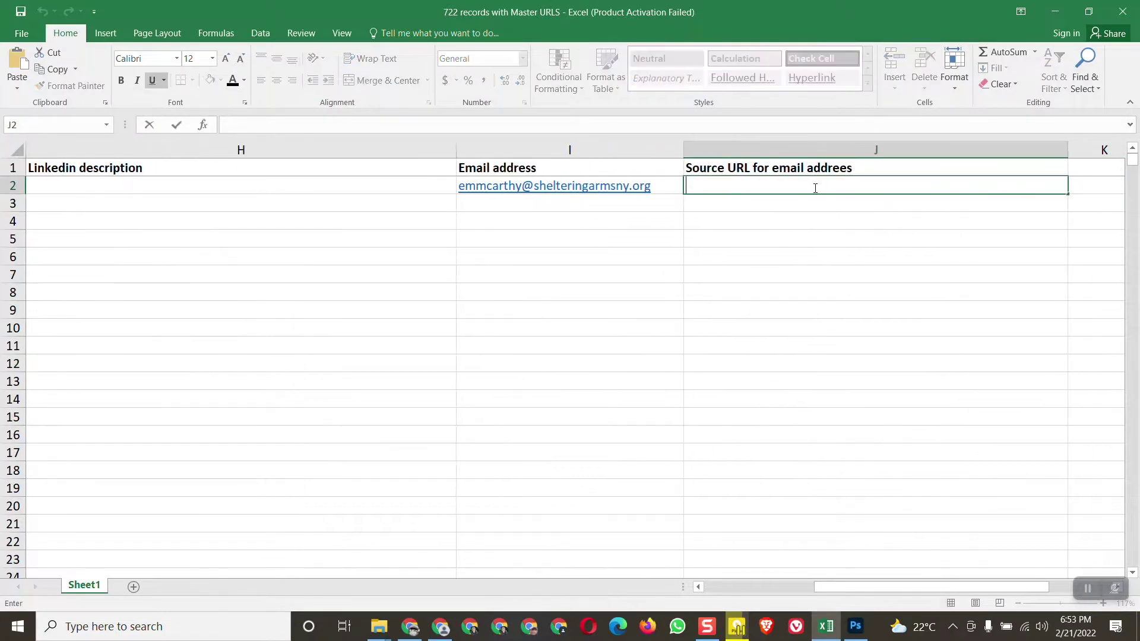
{"action": "right_click", "coordinate": [812, 188]}
{"action": "left_click", "coordinate": [840, 254]}
{"action": "left_click", "coordinate": [577, 328]}
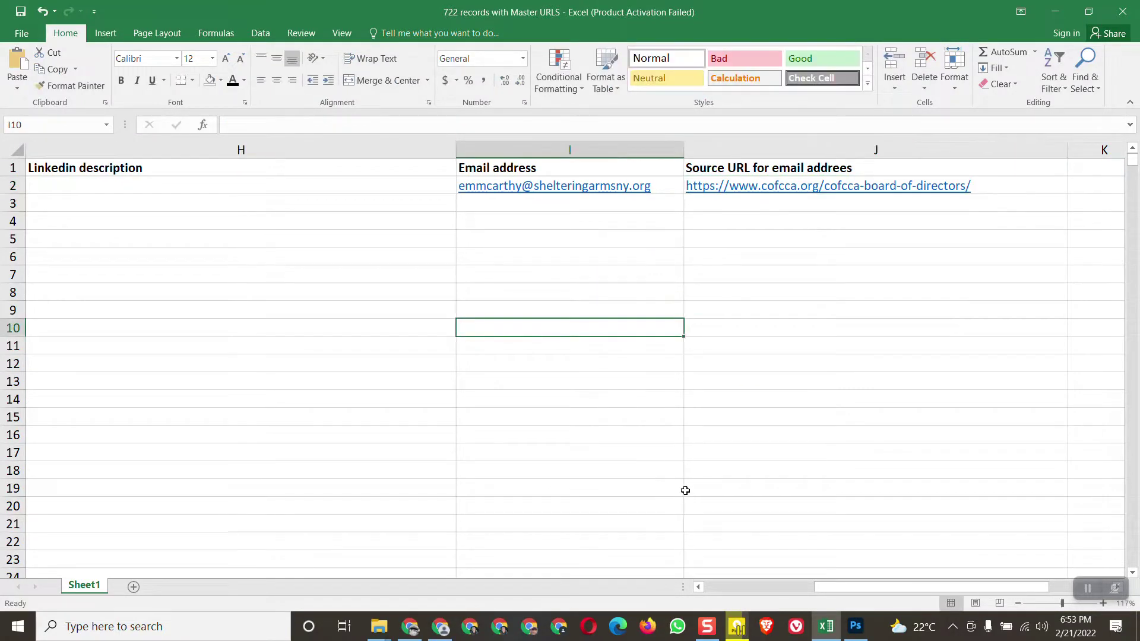
{"action": "left_click_drag", "start_coordinate": [963, 588], "coordinate": [908, 585]}
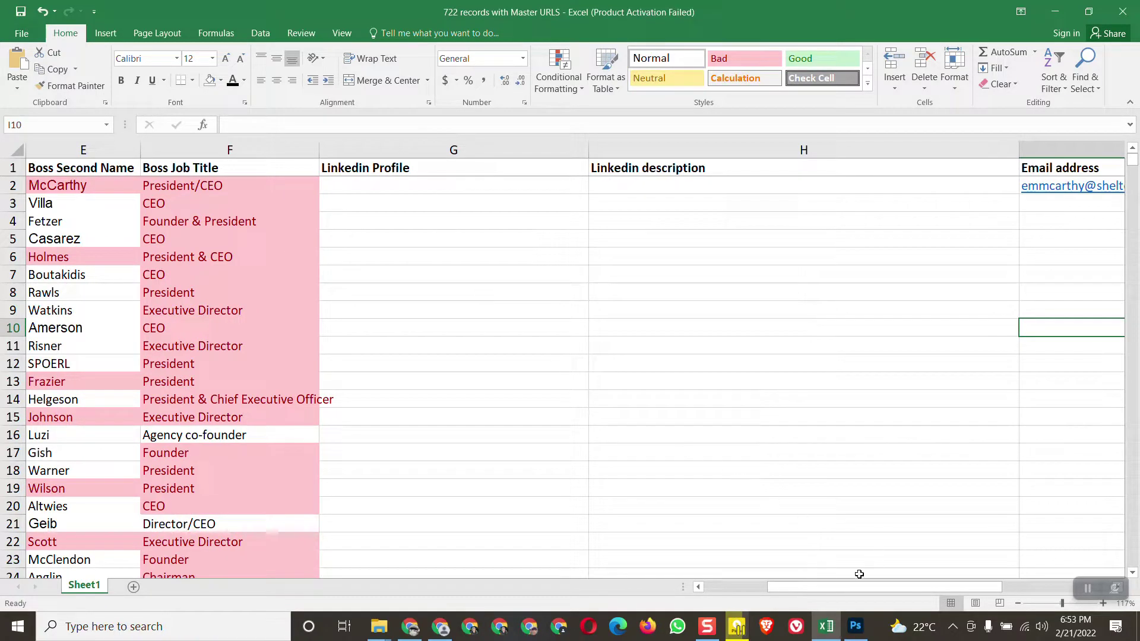
Copy the first boss's name and title from D2:F2 and Google it in a new tab.
{"action": "left_click_drag", "start_coordinate": [846, 588], "coordinate": [820, 585]}
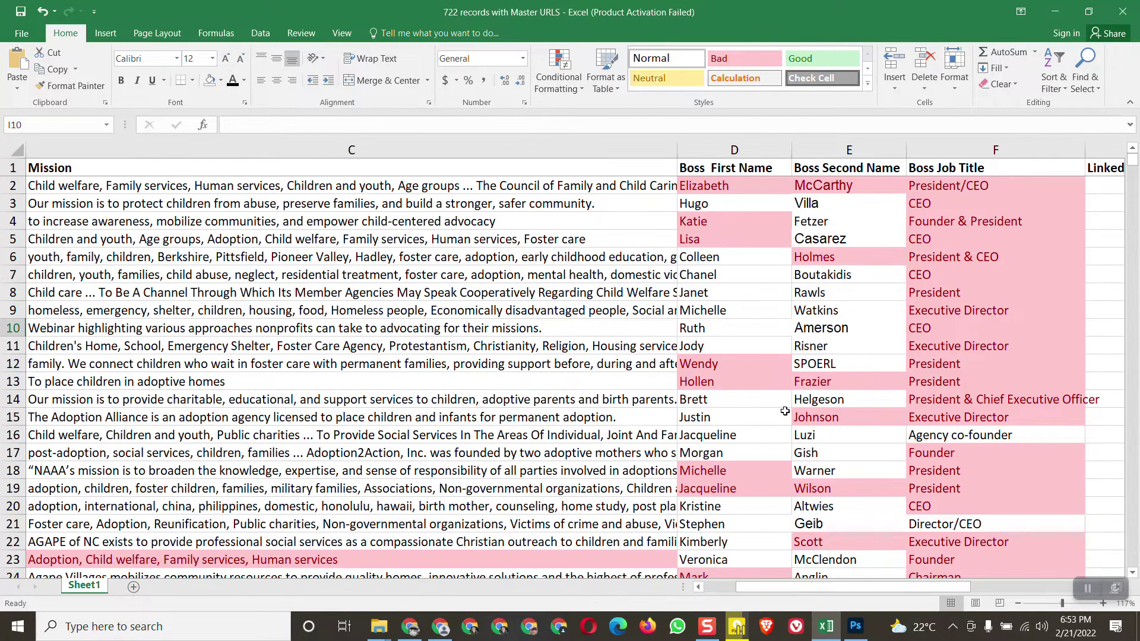
{"action": "left_click", "coordinate": [704, 184]}
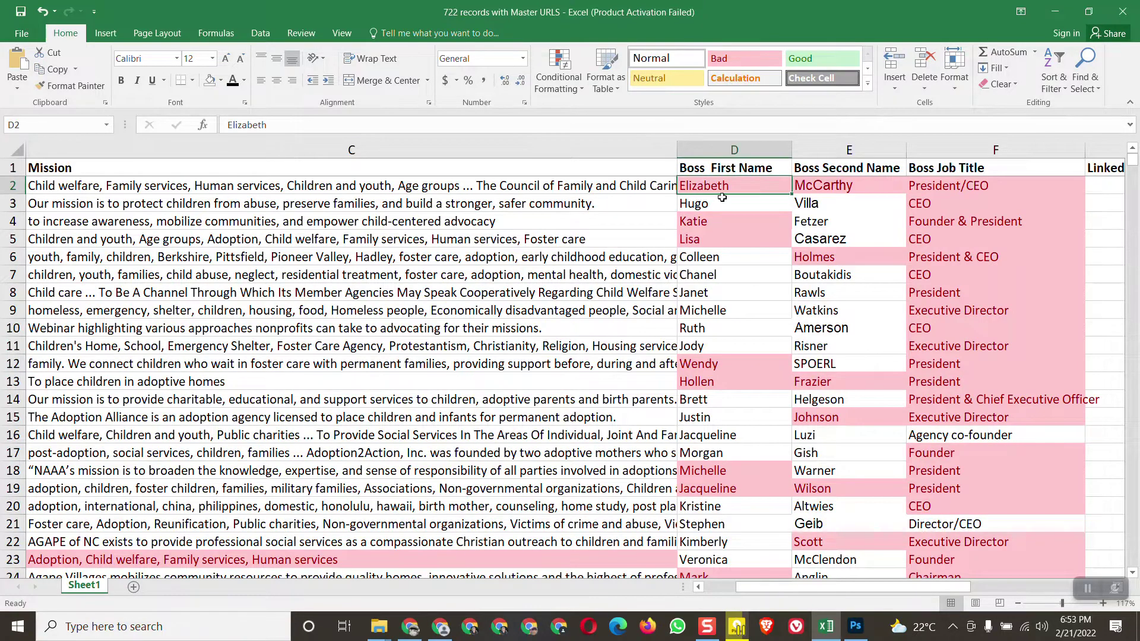
{"action": "left_click", "coordinate": [819, 186], "text": "ctrl"}
{"action": "left_click", "coordinate": [944, 186], "text": "ctrl"}
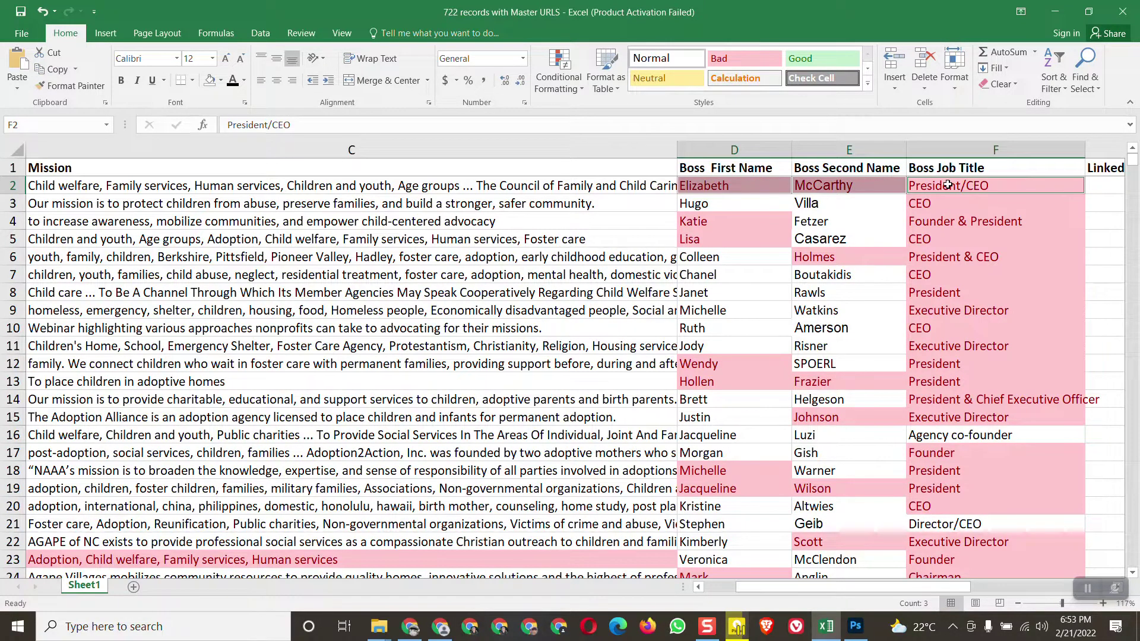
{"action": "right_click", "coordinate": [949, 187]}
{"action": "left_click", "coordinate": [971, 212]}
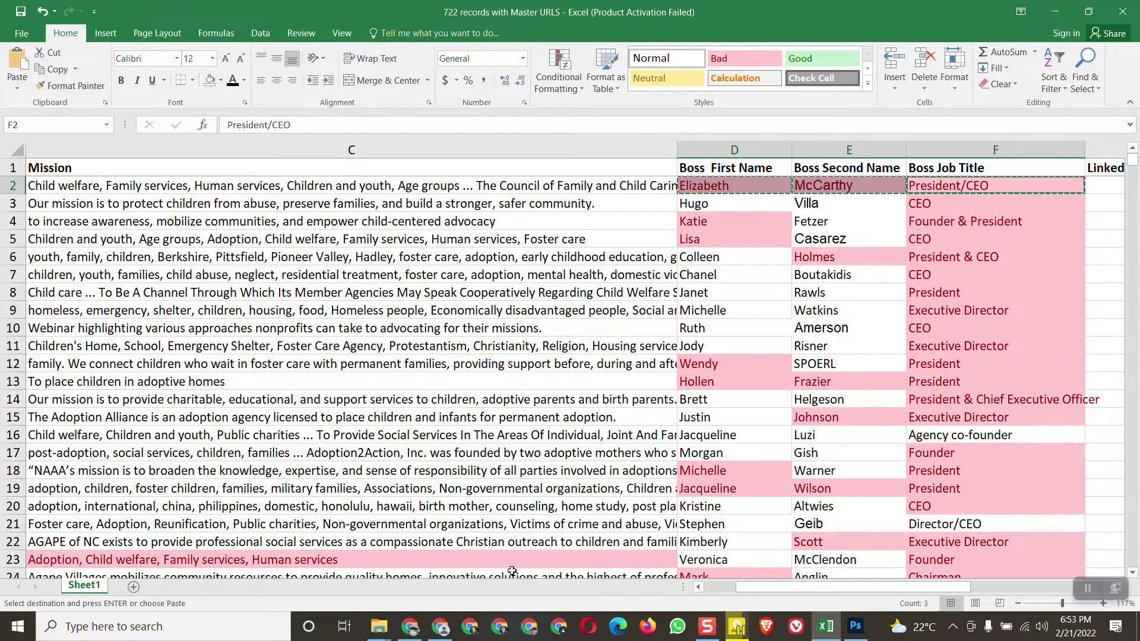
{"action": "left_click", "coordinate": [411, 628]}
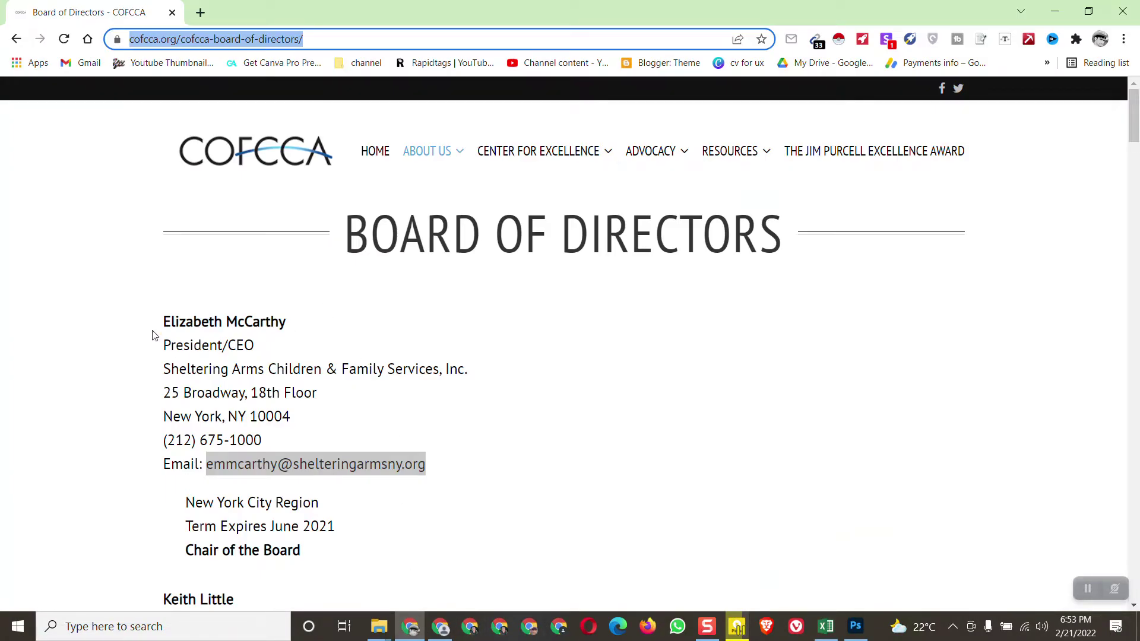
{"action": "left_click_drag", "start_coordinate": [160, 325], "coordinate": [269, 346]}
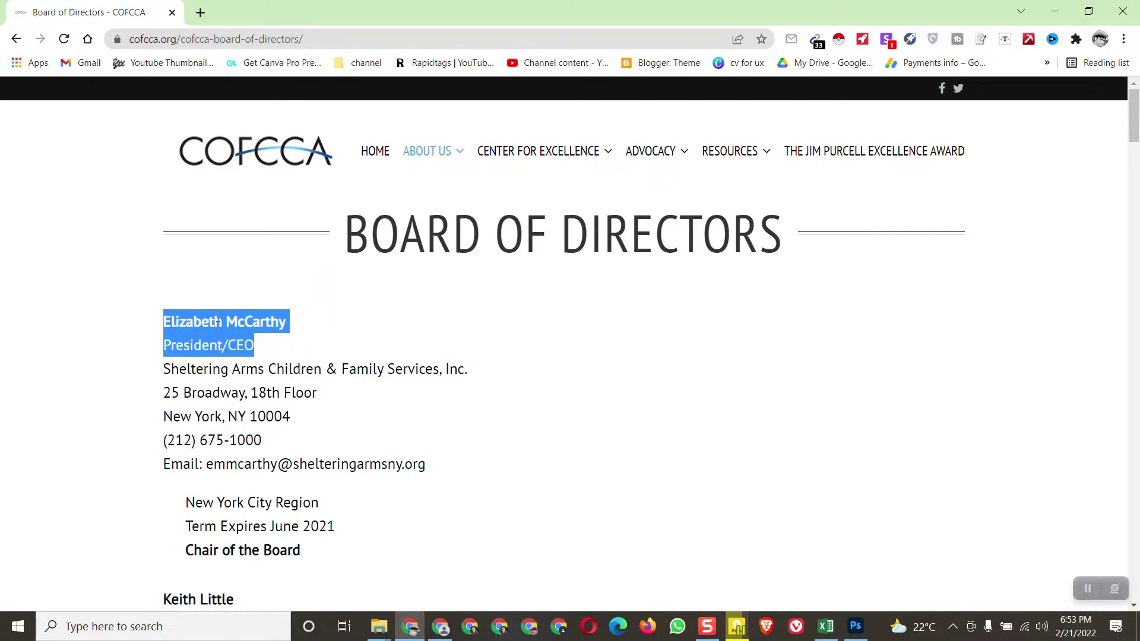
{"action": "left_click", "coordinate": [200, 13]}
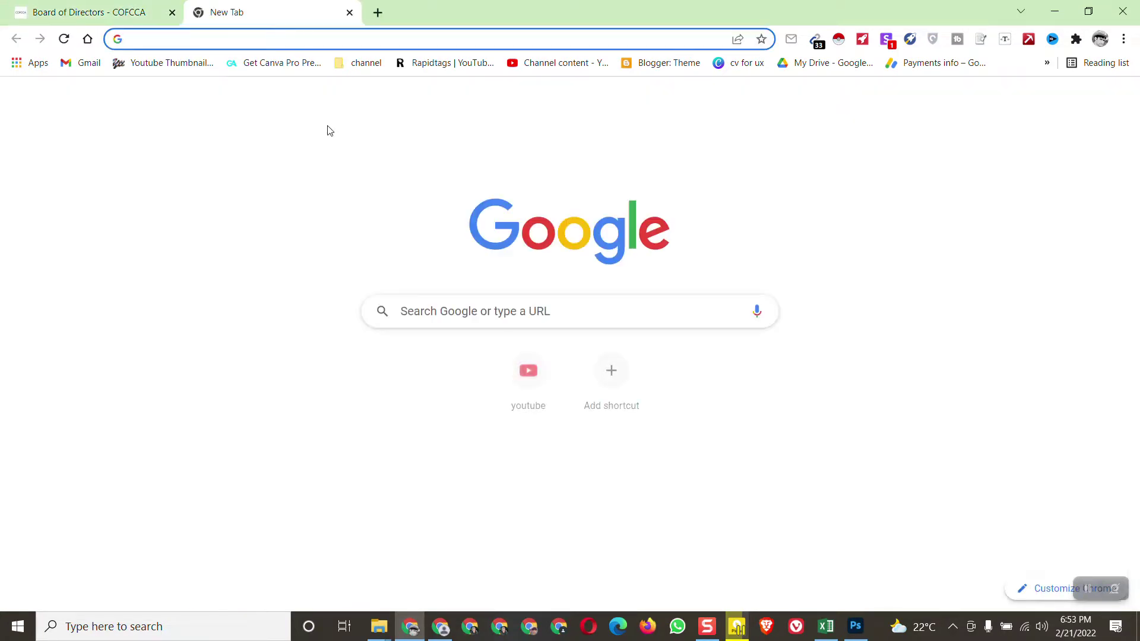
{"action": "right_click", "coordinate": [226, 41]}
{"action": "left_click", "coordinate": [285, 158]}
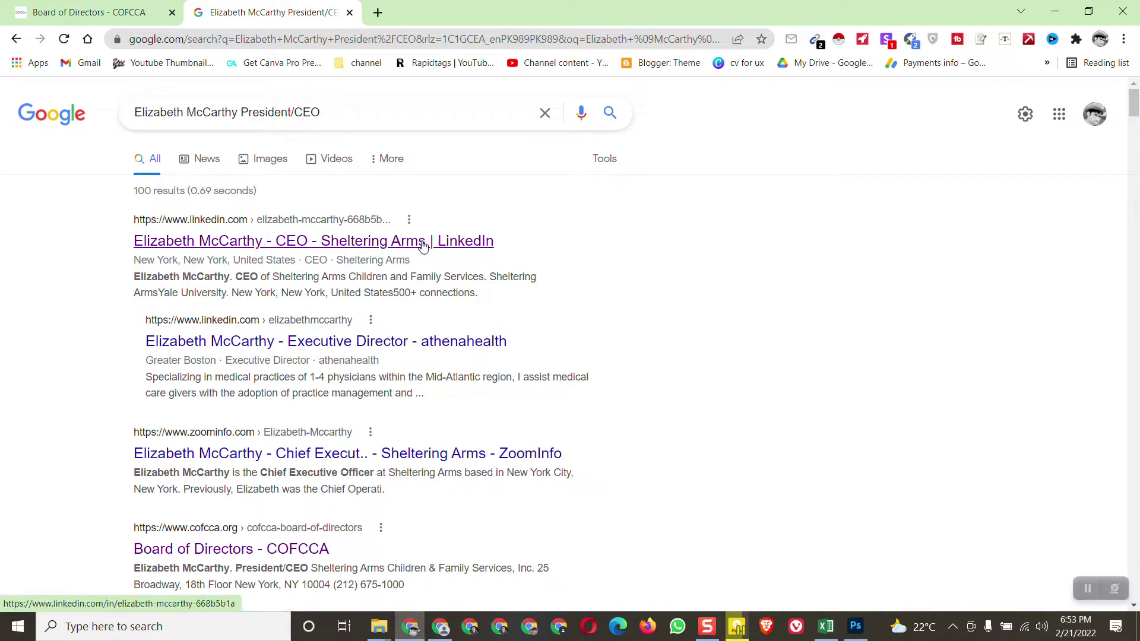
Open the President/CEO's LinkedIn result in a new tab and copy its profile URL.
{"action": "right_click", "coordinate": [384, 245]}
{"action": "left_click", "coordinate": [405, 254]}
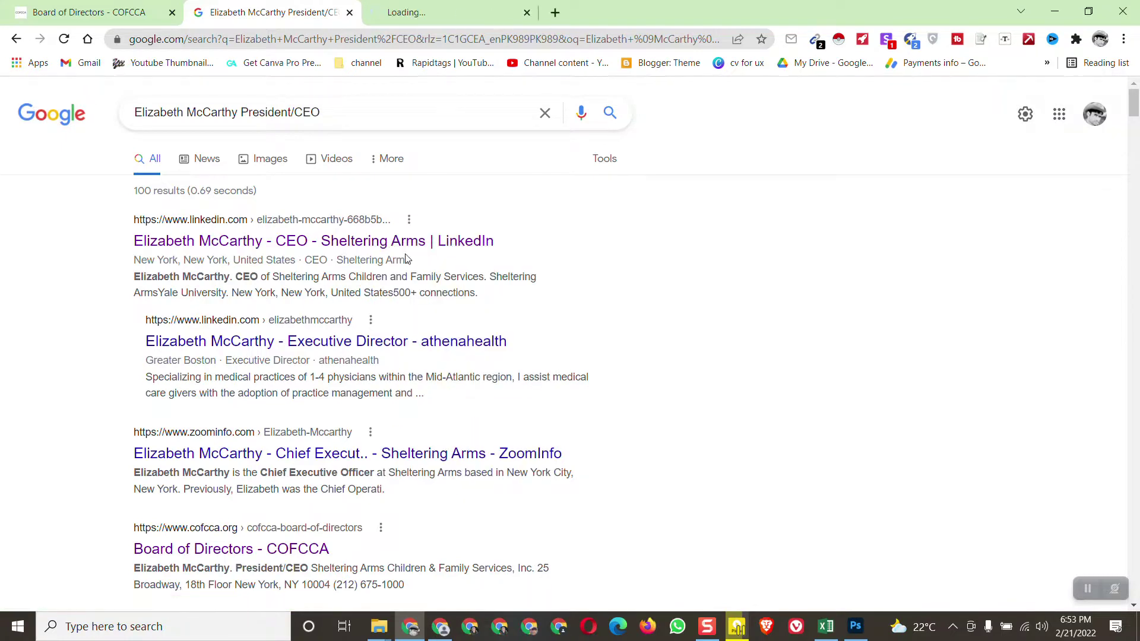
{"action": "left_click", "coordinate": [460, 6]}
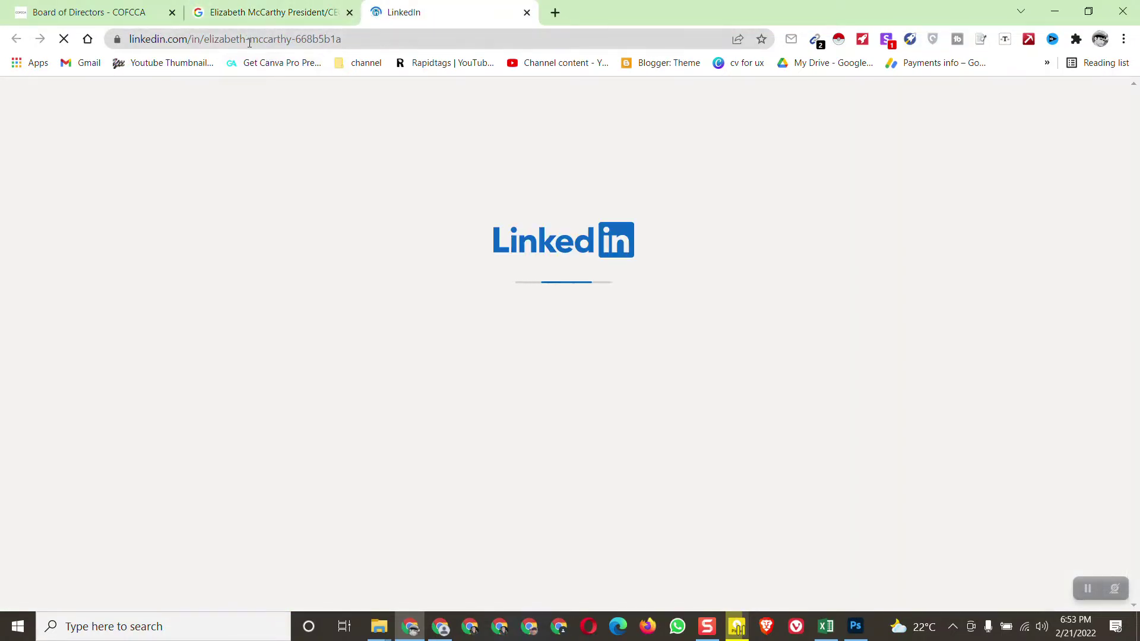
{"action": "left_click", "coordinate": [248, 40]}
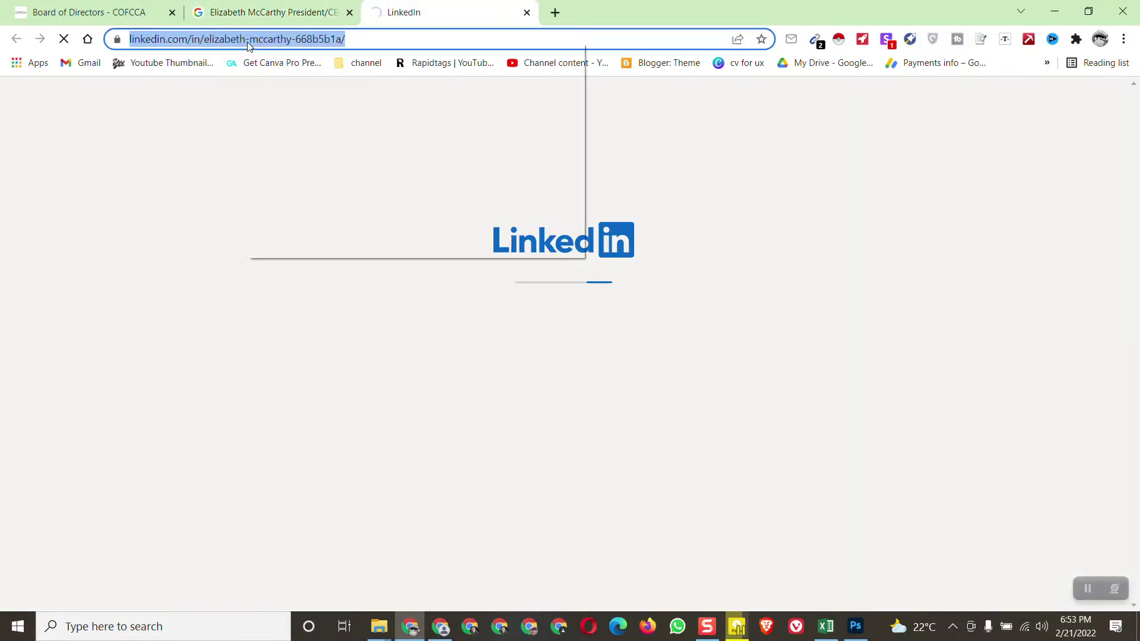
{"action": "left_click", "coordinate": [277, 122]}
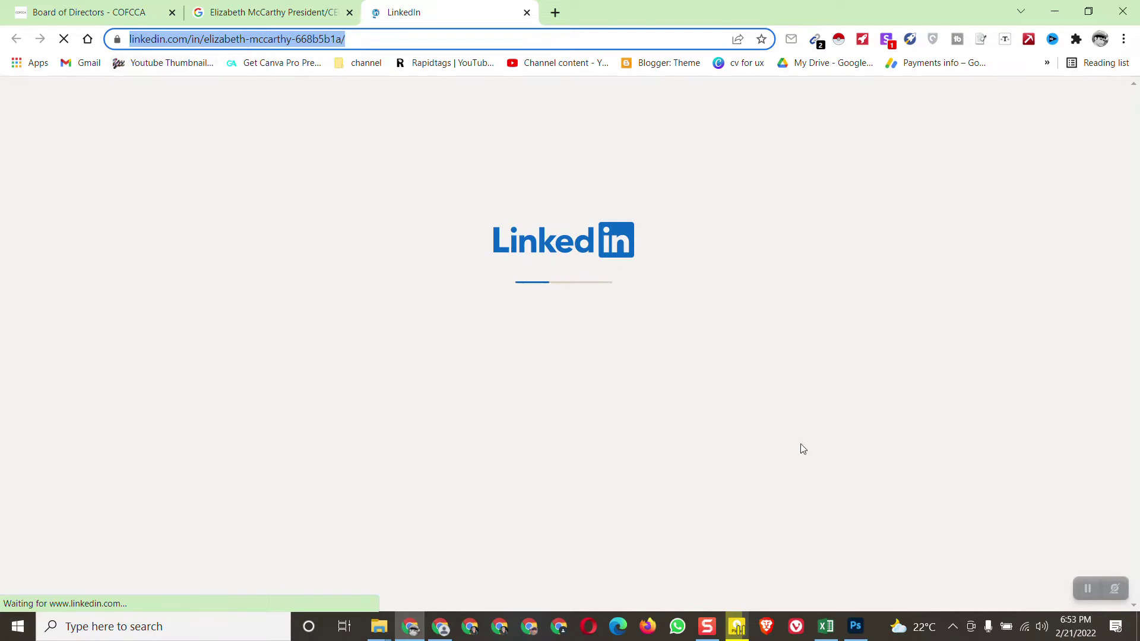
{"action": "left_click", "coordinate": [826, 627]}
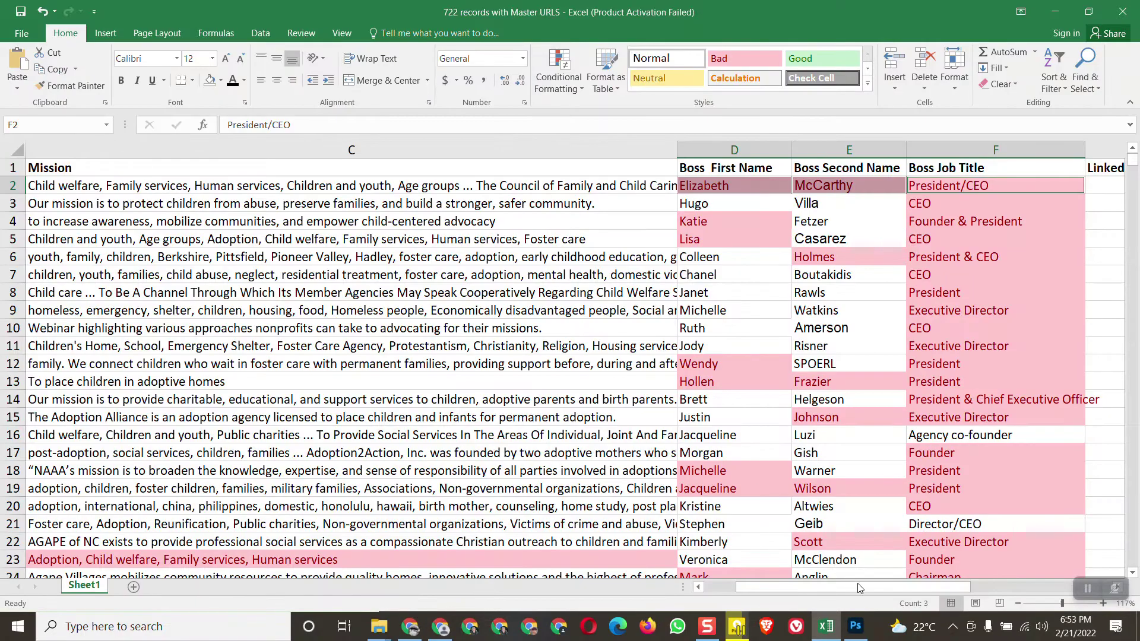
Paste the President/CEO's LinkedIn profile URL into G2 under Linkedin Profile.
{"action": "left_click_drag", "start_coordinate": [859, 588], "coordinate": [905, 588]}
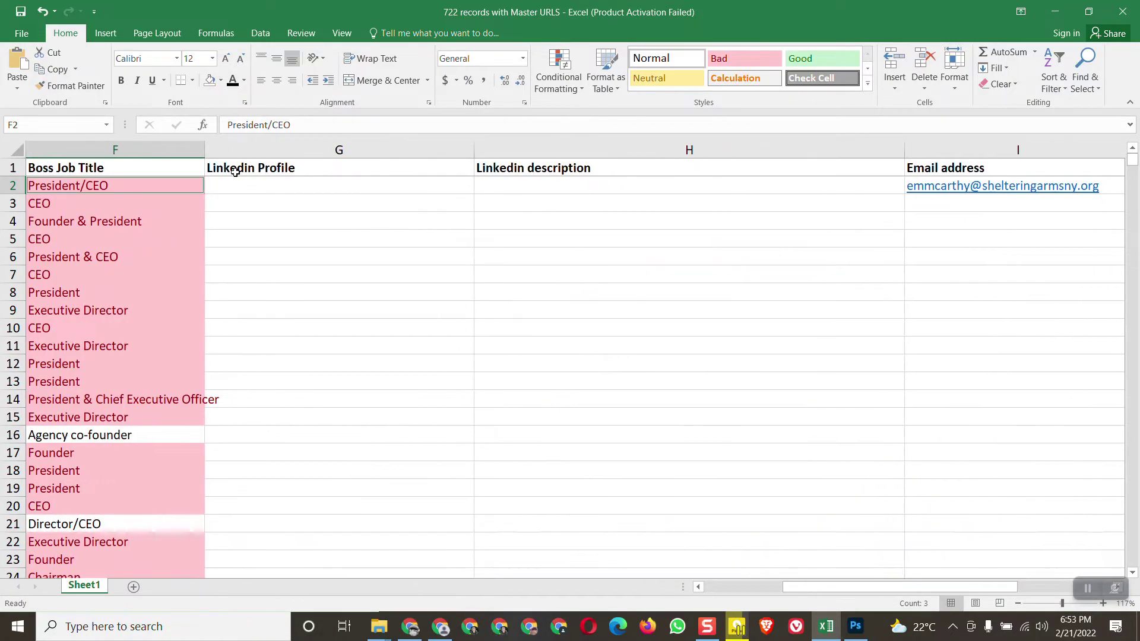
{"action": "double_click", "coordinate": [231, 186]}
{"action": "right_click", "coordinate": [232, 184]}
{"action": "left_click", "coordinate": [243, 248]}
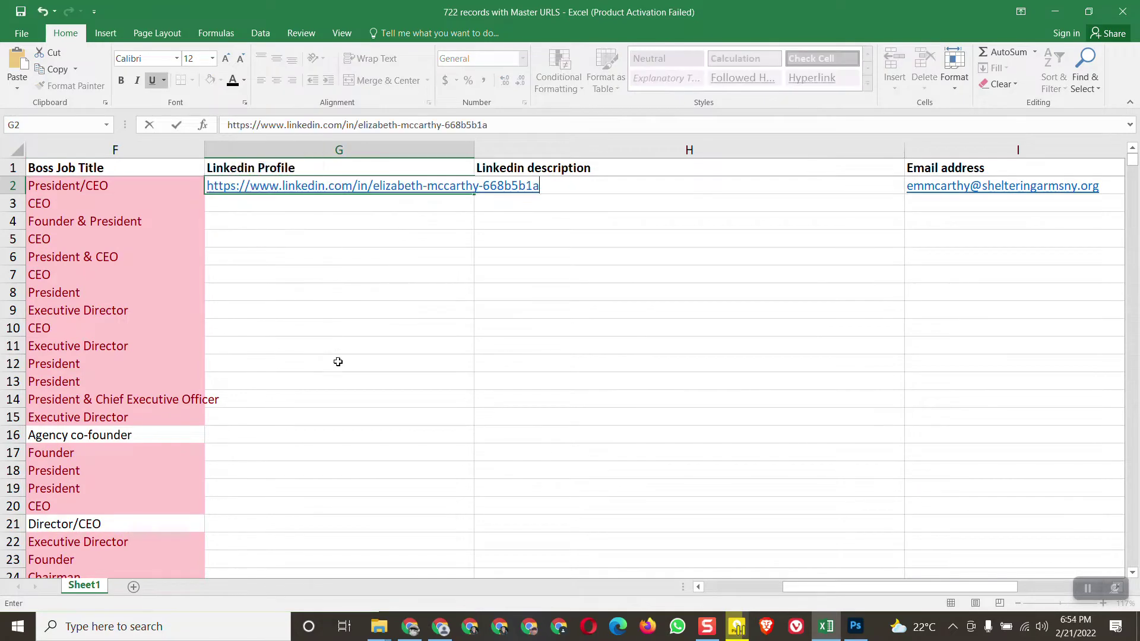
{"action": "left_click", "coordinate": [338, 362]}
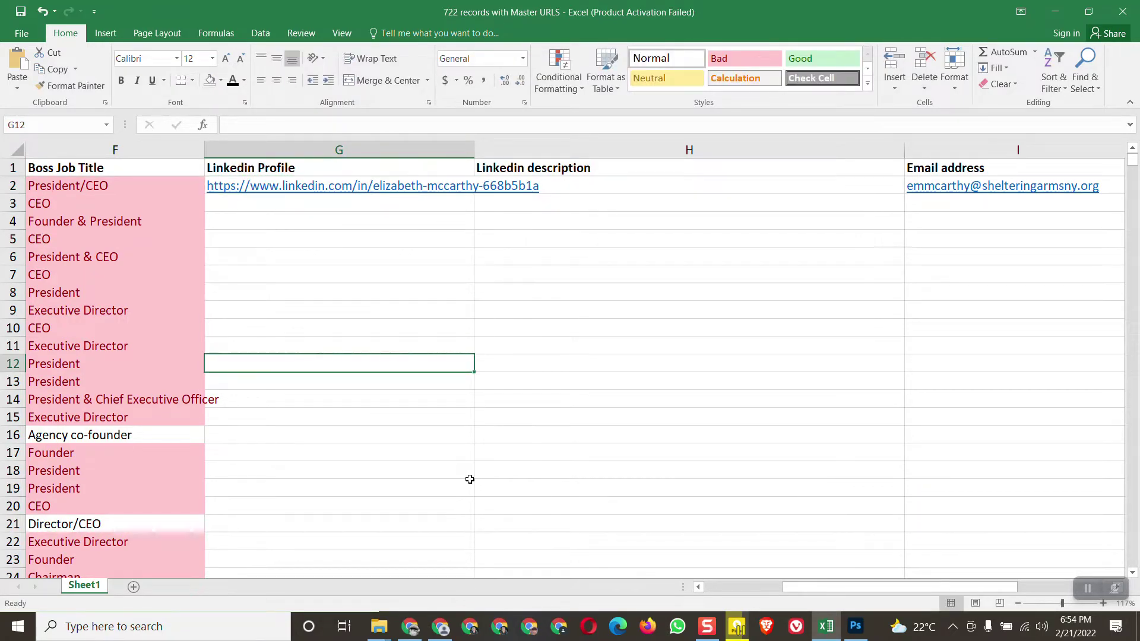
{"action": "left_click", "coordinate": [410, 627]}
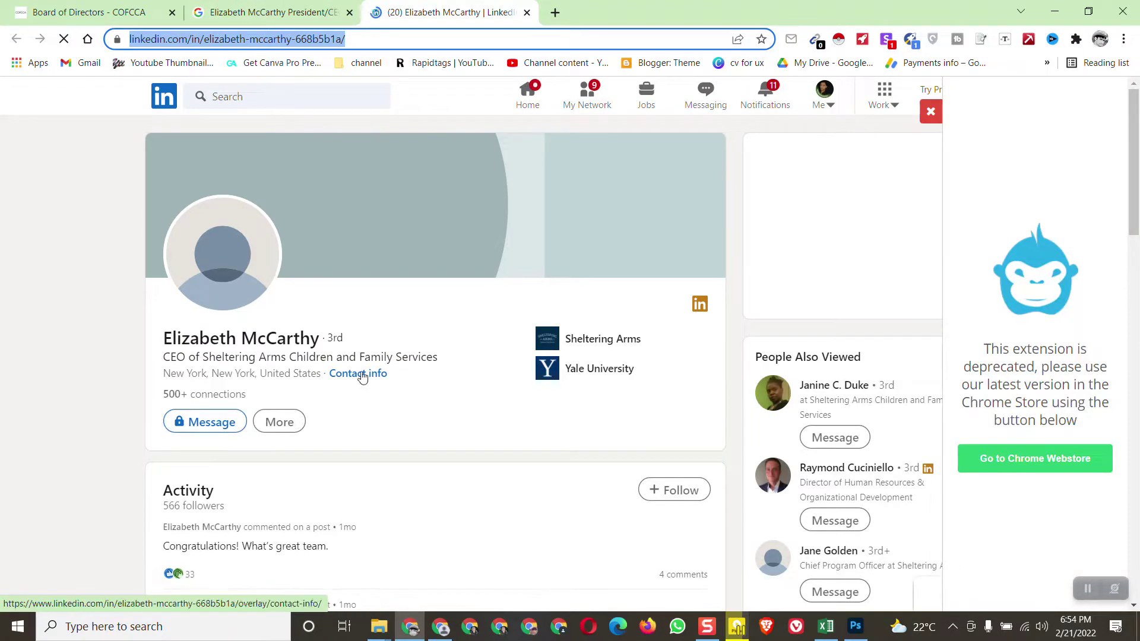
Copy the headline 'CEO of Sheltering Arms Children and Family Services' and ready H2 for pasting.
{"action": "left_click_drag", "start_coordinate": [1135, 166], "coordinate": [1138, 398]}
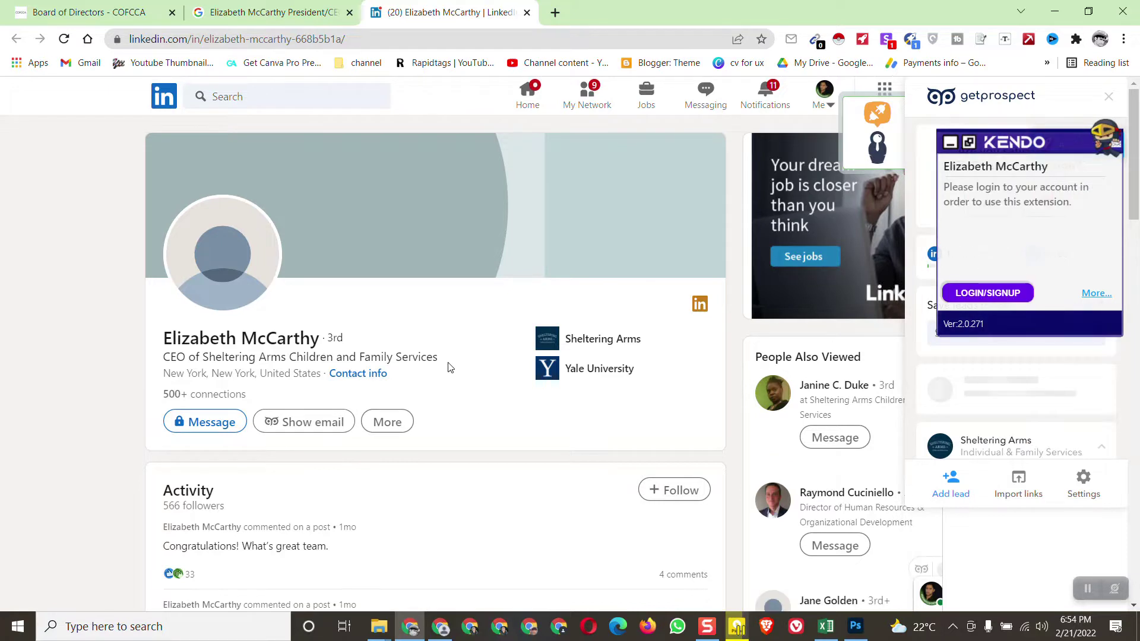
{"action": "left_click_drag", "start_coordinate": [439, 357], "coordinate": [346, 358]}
{"action": "left_click_drag", "start_coordinate": [206, 358], "coordinate": [167, 358]}
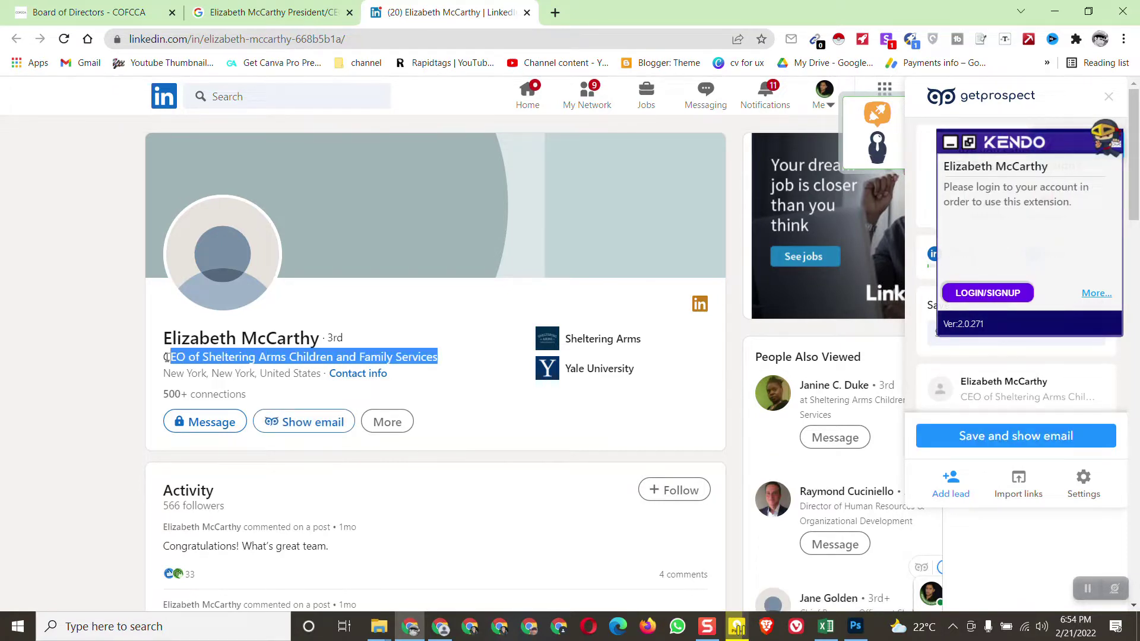
{"action": "right_click", "coordinate": [176, 356]}
{"action": "left_click", "coordinate": [182, 367]}
{"action": "left_click", "coordinate": [825, 626]}
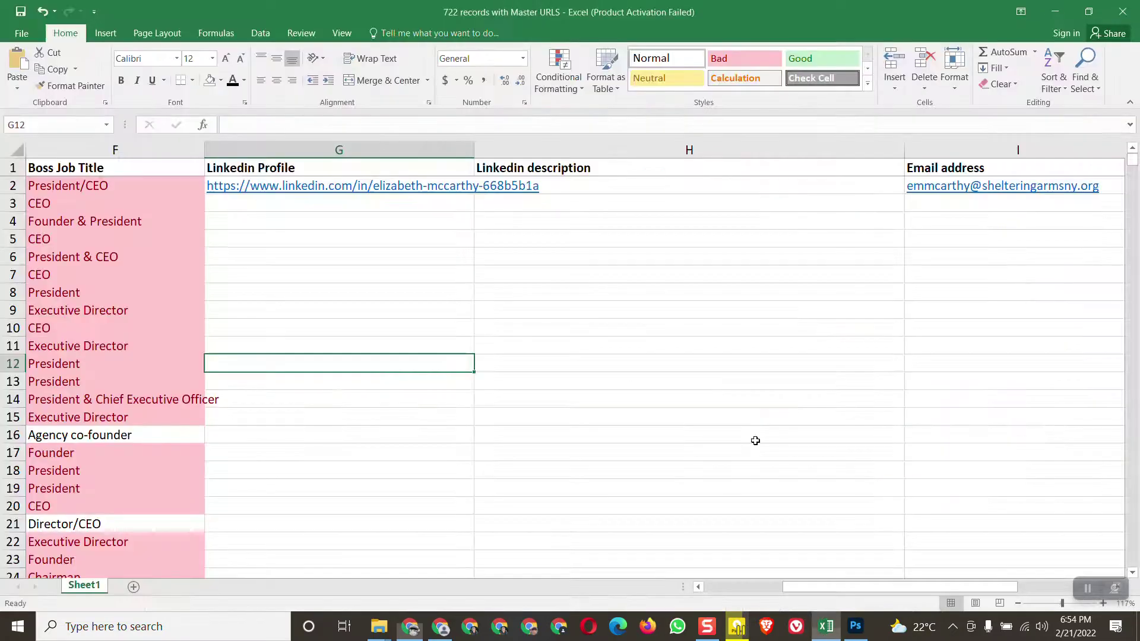
{"action": "left_click", "coordinate": [537, 222]}
{"action": "left_click", "coordinate": [540, 185]}
{"action": "right_click", "coordinate": [541, 185]}
{"action": "left_click", "coordinate": [571, 246]}
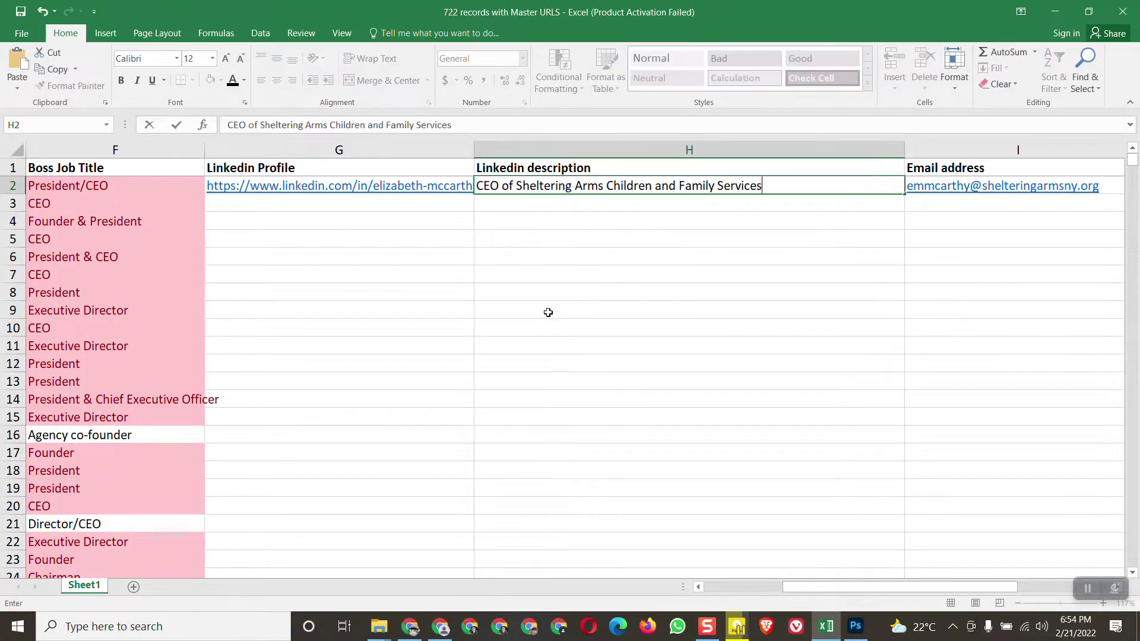
{"action": "left_click", "coordinate": [547, 312]}
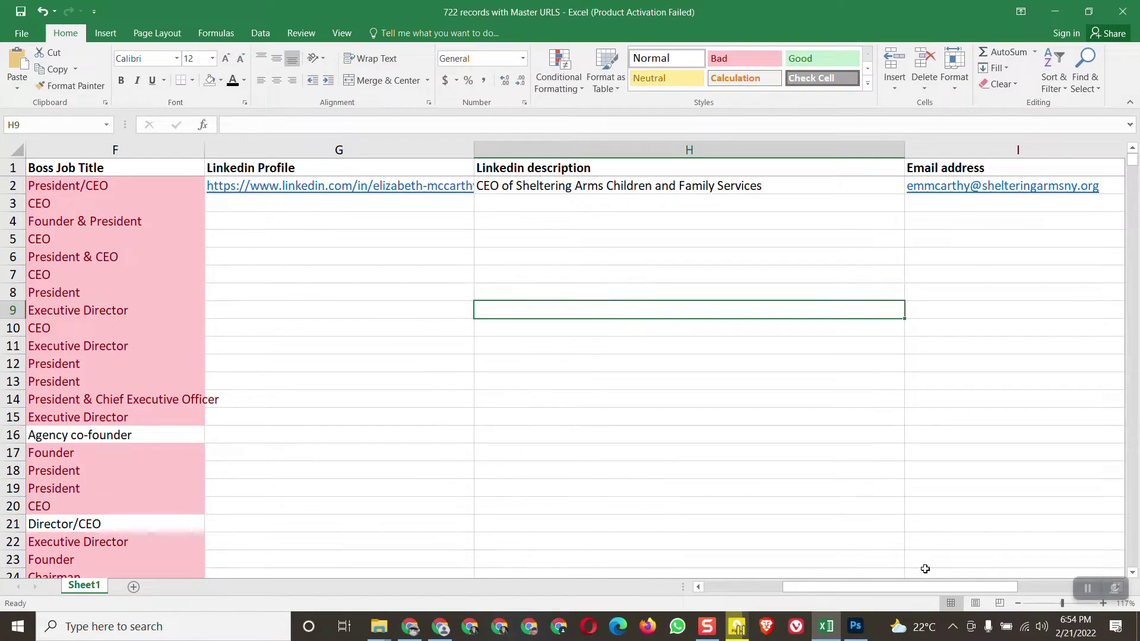
{"action": "left_click_drag", "start_coordinate": [914, 587], "coordinate": [779, 559]}
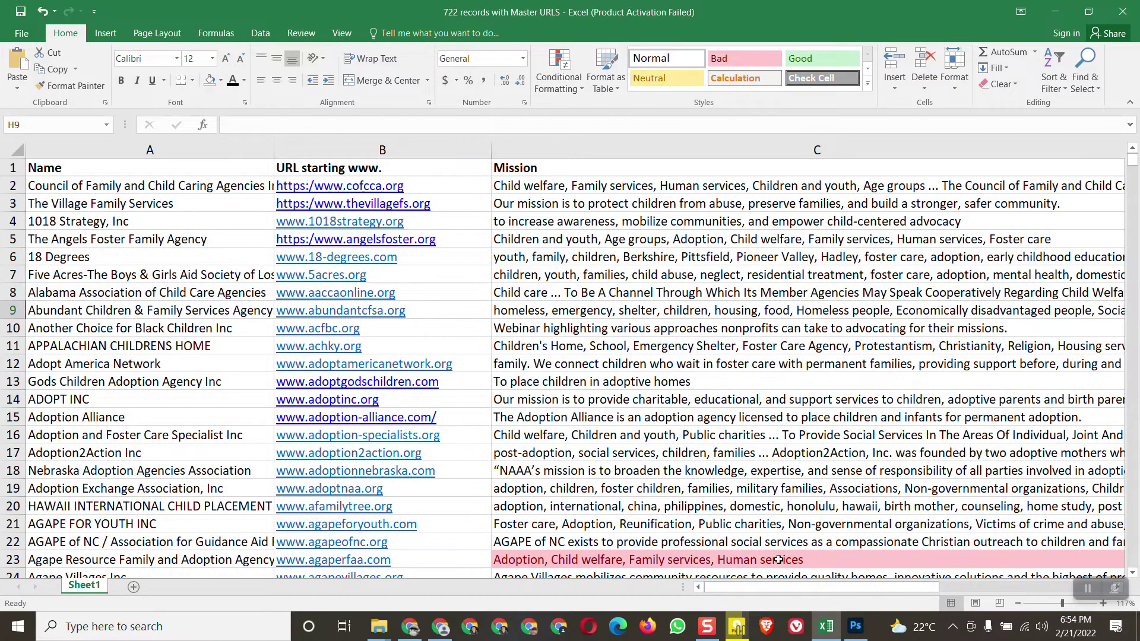
{"action": "right_click", "coordinate": [369, 211]}
{"action": "left_click", "coordinate": [389, 238]}
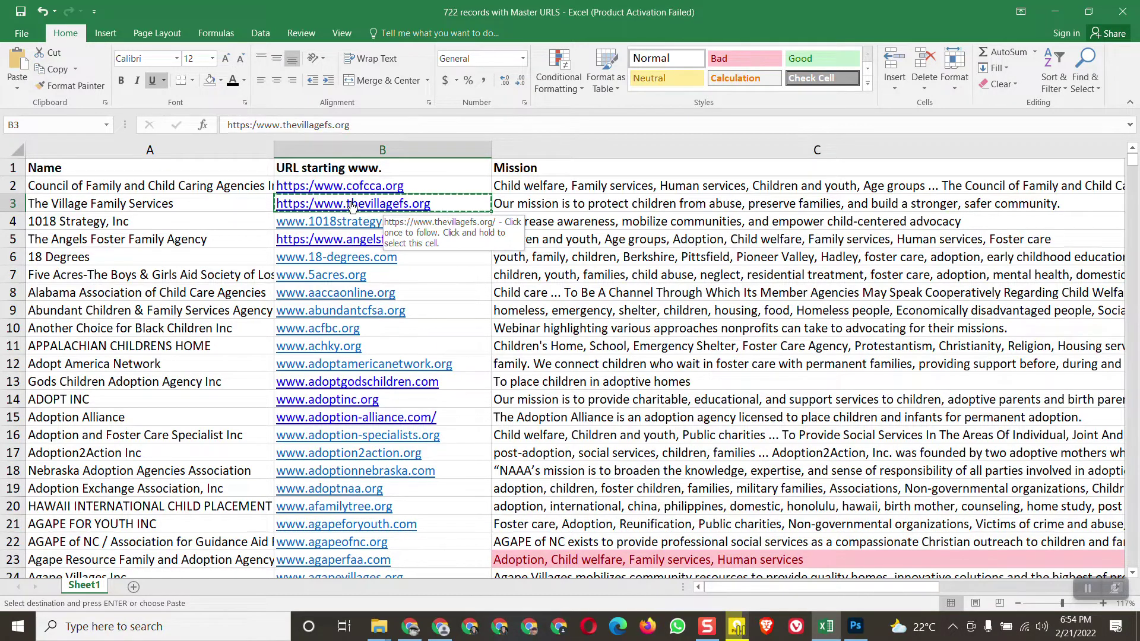
Close the old COFCCA, search and LinkedIn tabs and open thevillagefs.org in Chrome.
{"action": "left_click", "coordinate": [410, 626]}
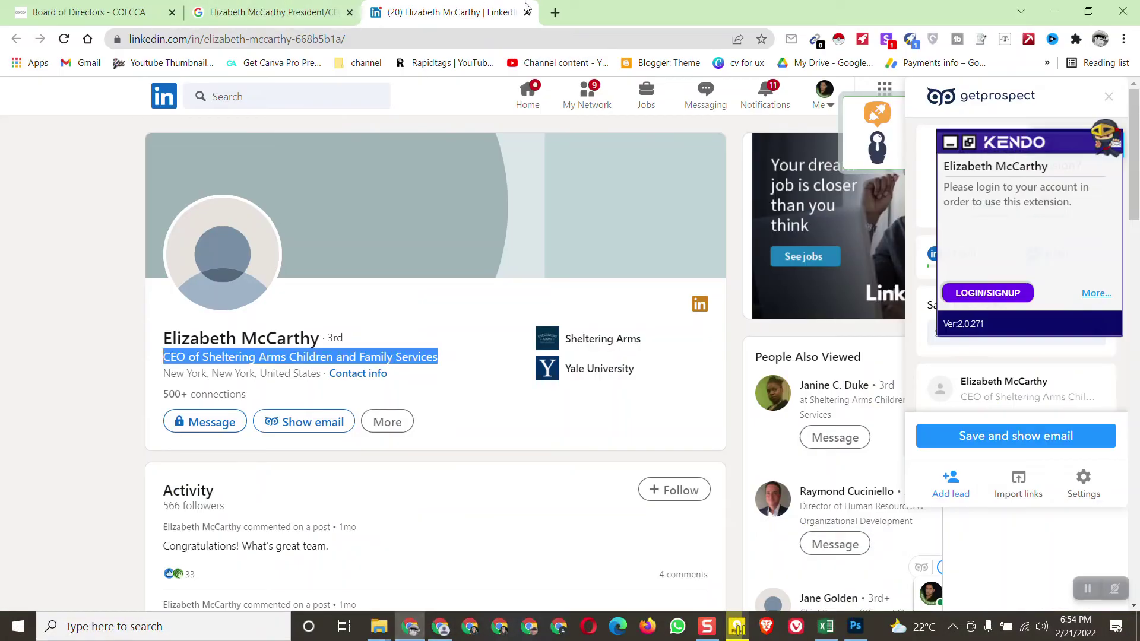
{"action": "left_click", "coordinate": [173, 12]}
{"action": "left_click", "coordinate": [173, 13]}
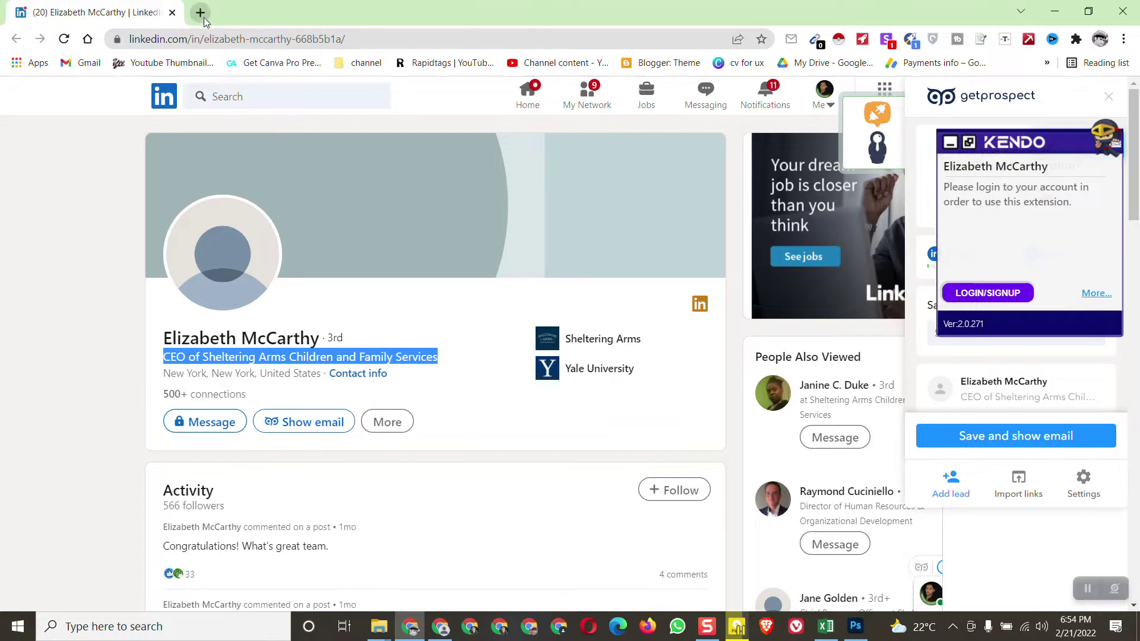
{"action": "left_click", "coordinate": [200, 12]}
{"action": "right_click", "coordinate": [216, 39]}
{"action": "left_click", "coordinate": [260, 147]}
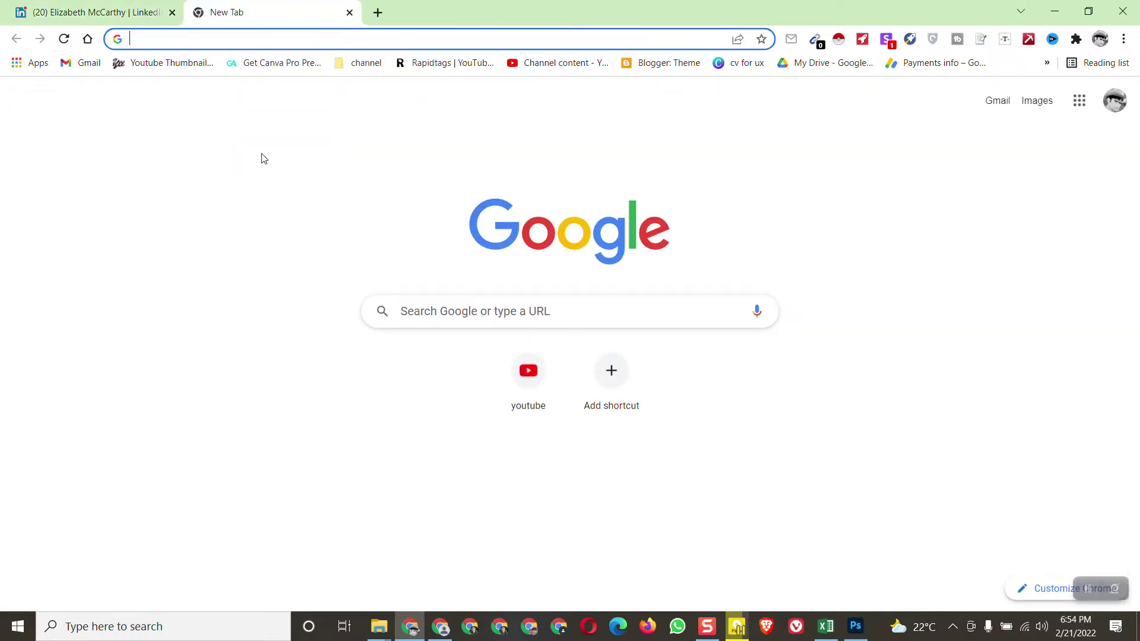
{"action": "left_click", "coordinate": [172, 13]}
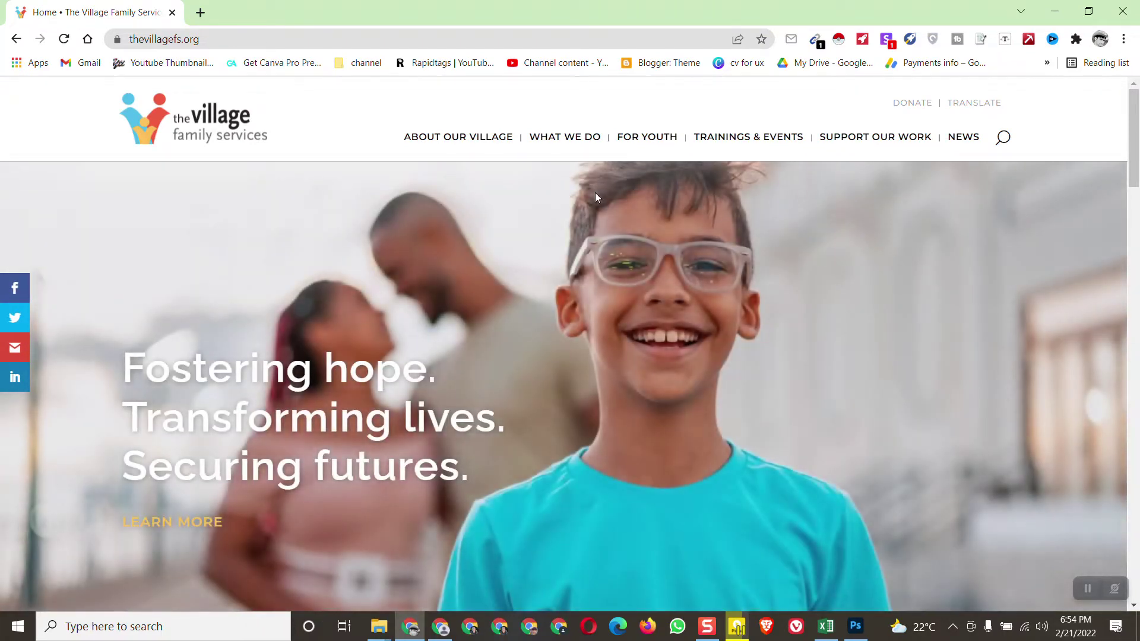
Open The Village's Board of Directors page and scroll to the board members.
{"action": "mouse_move", "coordinate": [472, 135]}
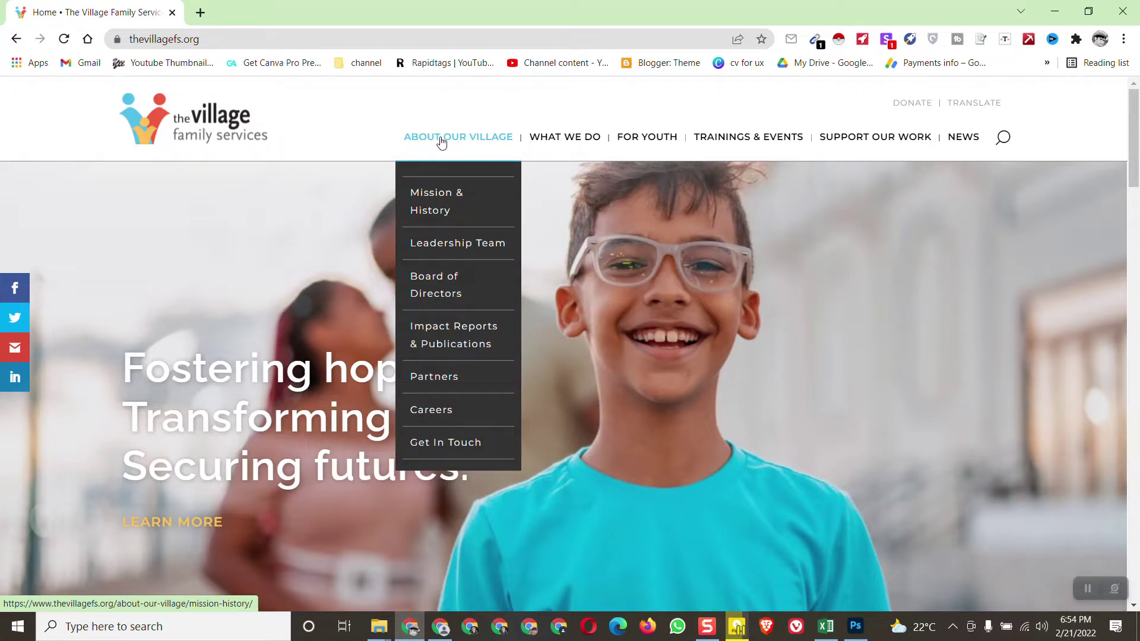
{"action": "left_click", "coordinate": [442, 283]}
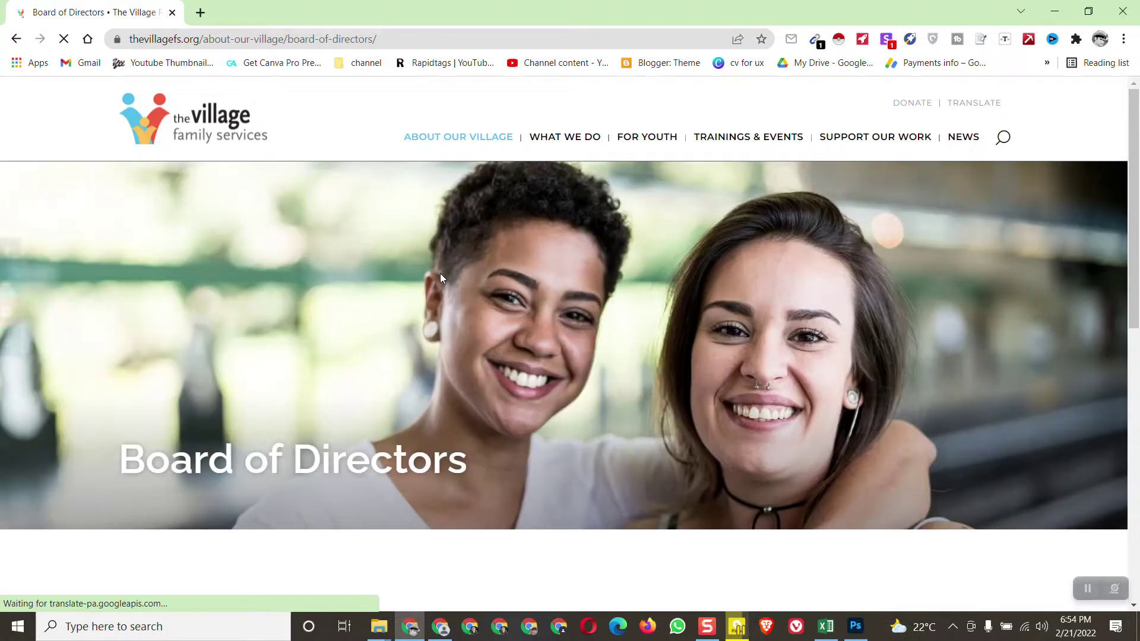
{"action": "left_click_drag", "start_coordinate": [1139, 125], "coordinate": [1139, 286]}
Compare row 3 of the sheet with the board member names on The Village's page.
{"action": "left_click", "coordinate": [826, 627]}
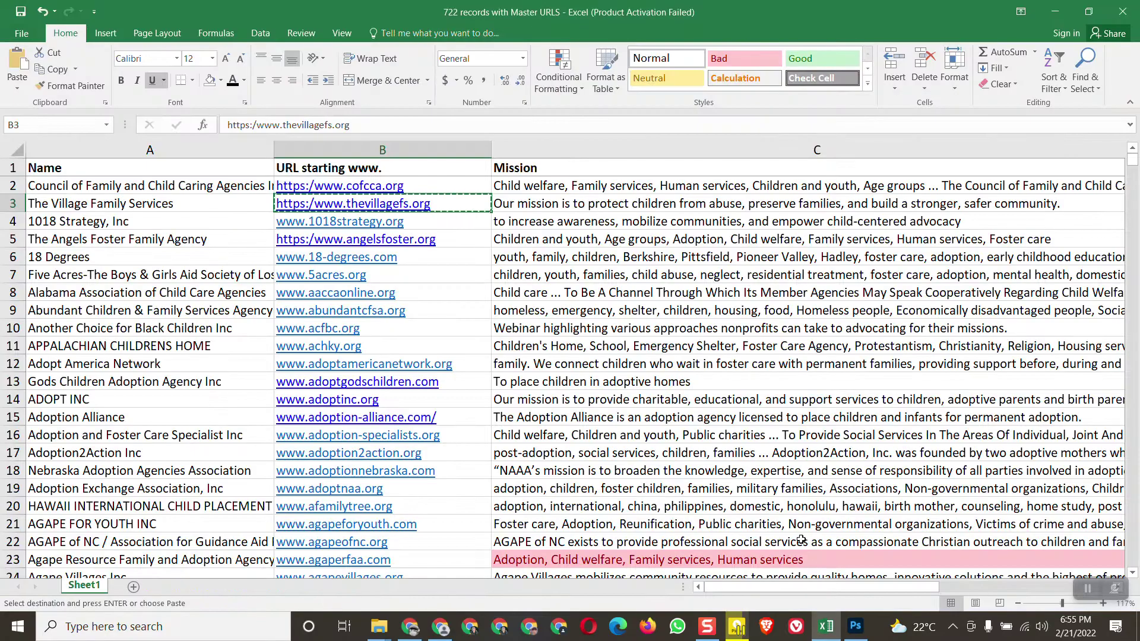
{"action": "left_click_drag", "start_coordinate": [856, 587], "coordinate": [916, 587]}
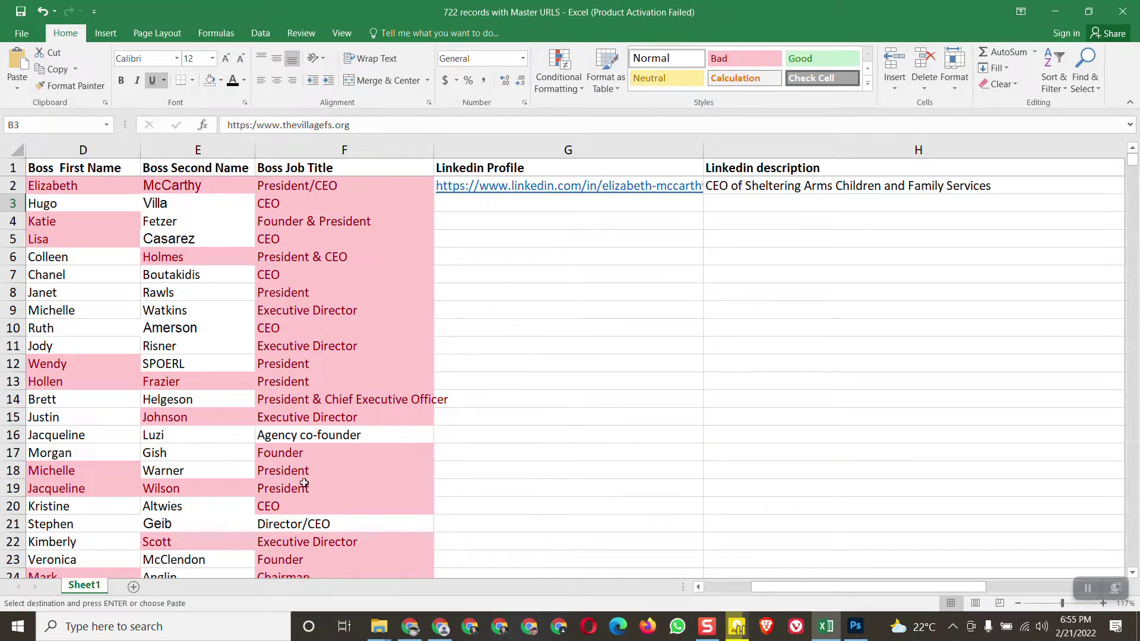
{"action": "left_click", "coordinate": [410, 627]}
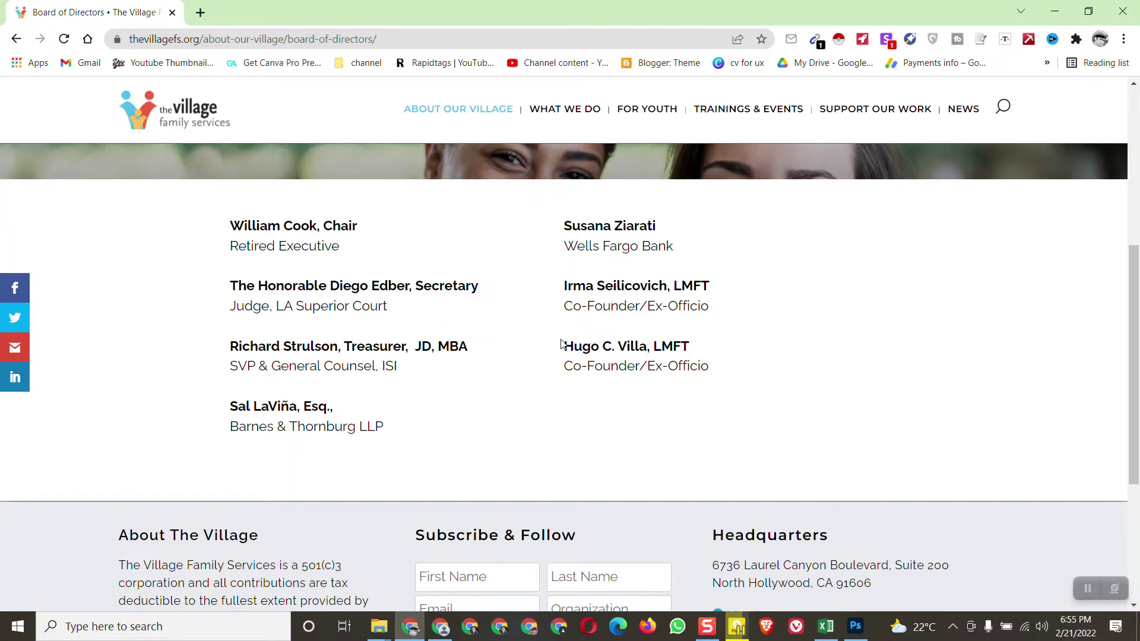
{"action": "left_click_drag", "start_coordinate": [561, 343], "coordinate": [751, 369]}
{"action": "left_click", "coordinate": [539, 350]}
{"action": "left_click", "coordinate": [825, 627]}
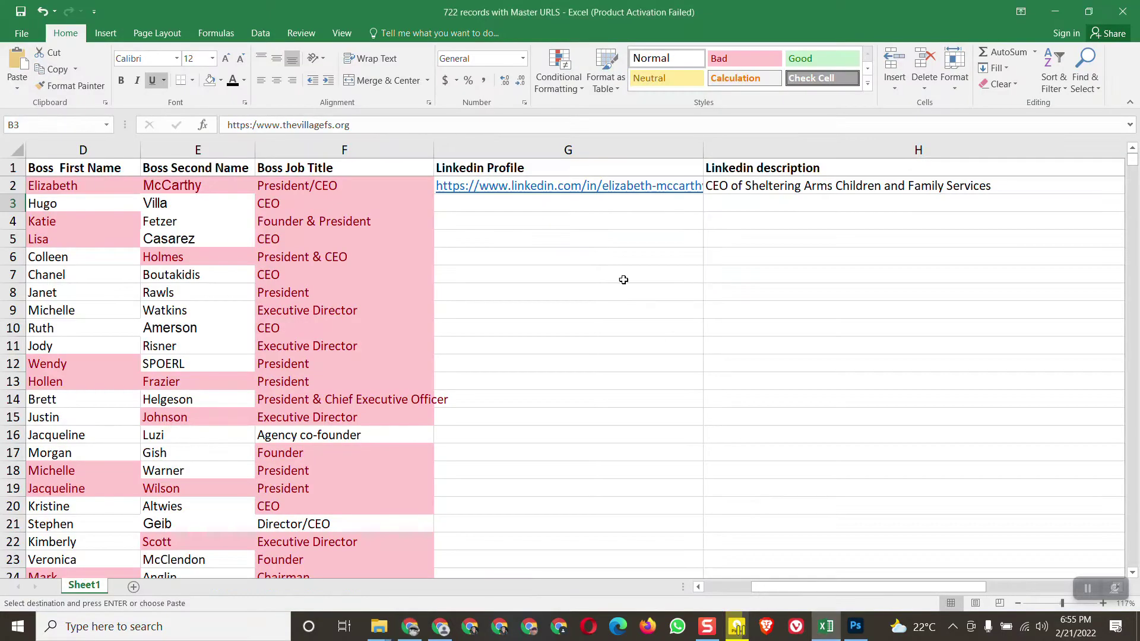
{"action": "left_click", "coordinate": [65, 203]}
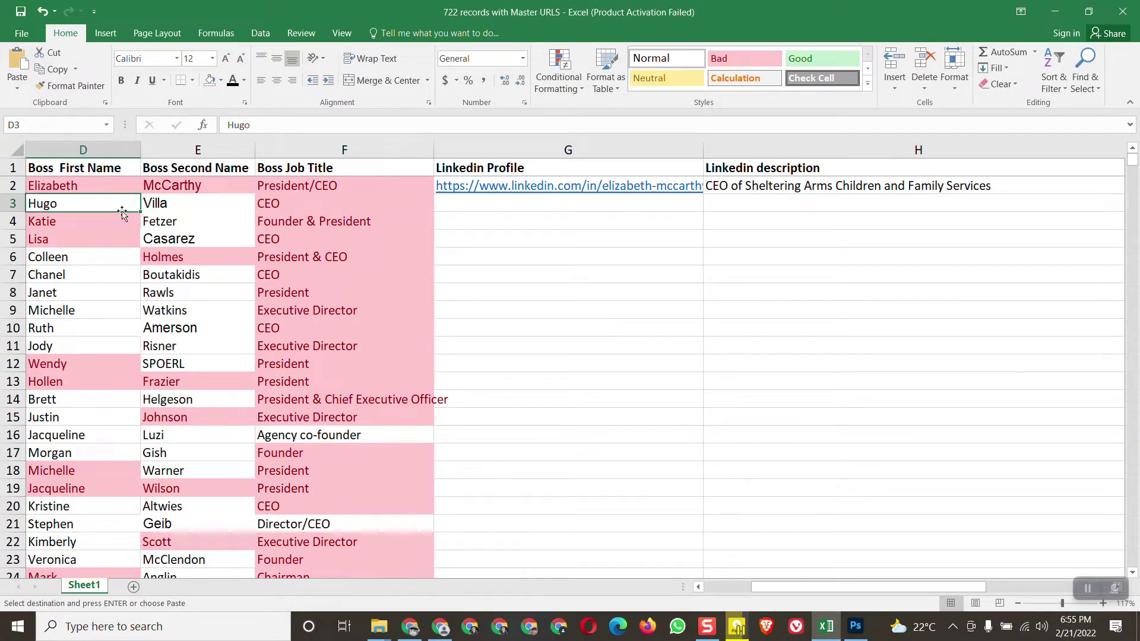
{"action": "left_click", "coordinate": [157, 204], "text": "ctrl"}
{"action": "left_click", "coordinate": [273, 204], "text": "ctrl"}
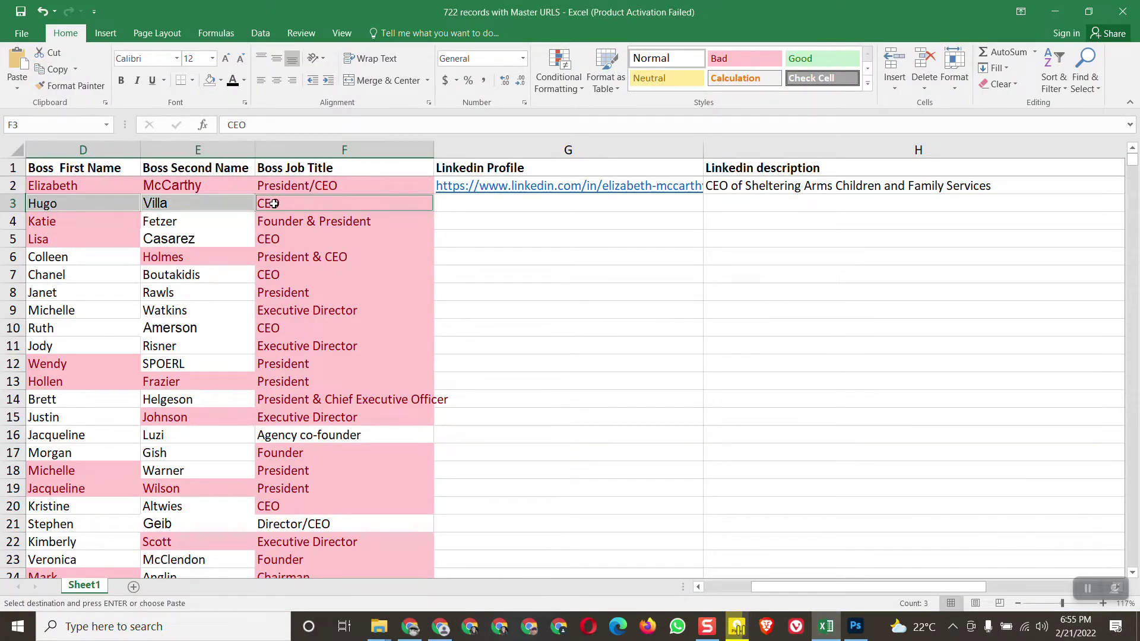
{"action": "right_click", "coordinate": [274, 203]}
{"action": "left_click", "coordinate": [305, 233]}
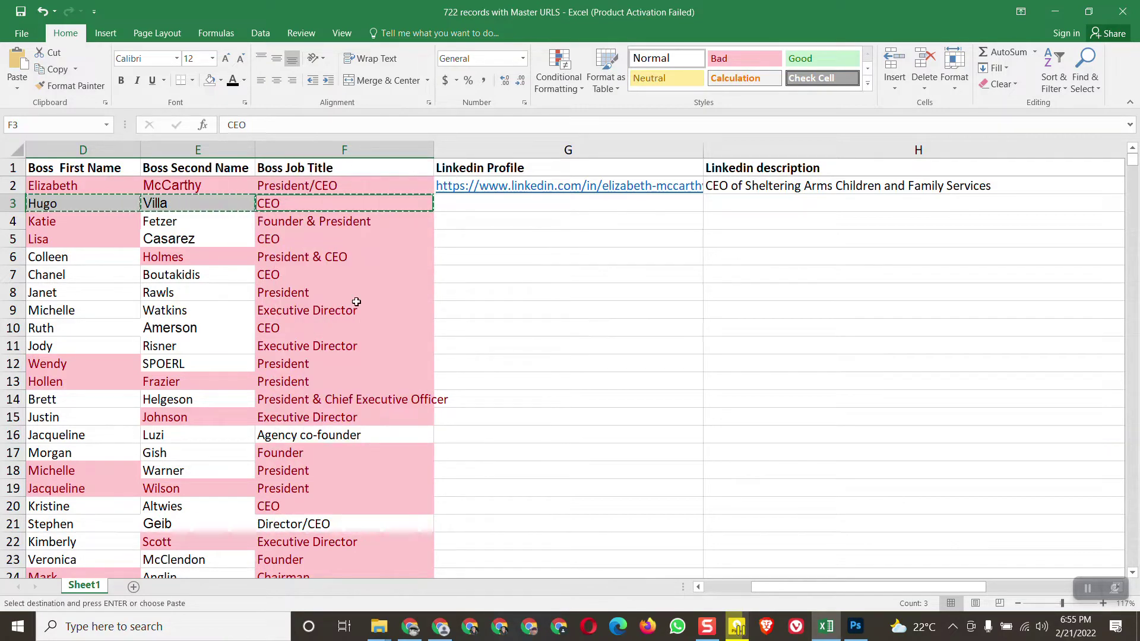
{"action": "left_click", "coordinate": [411, 627]}
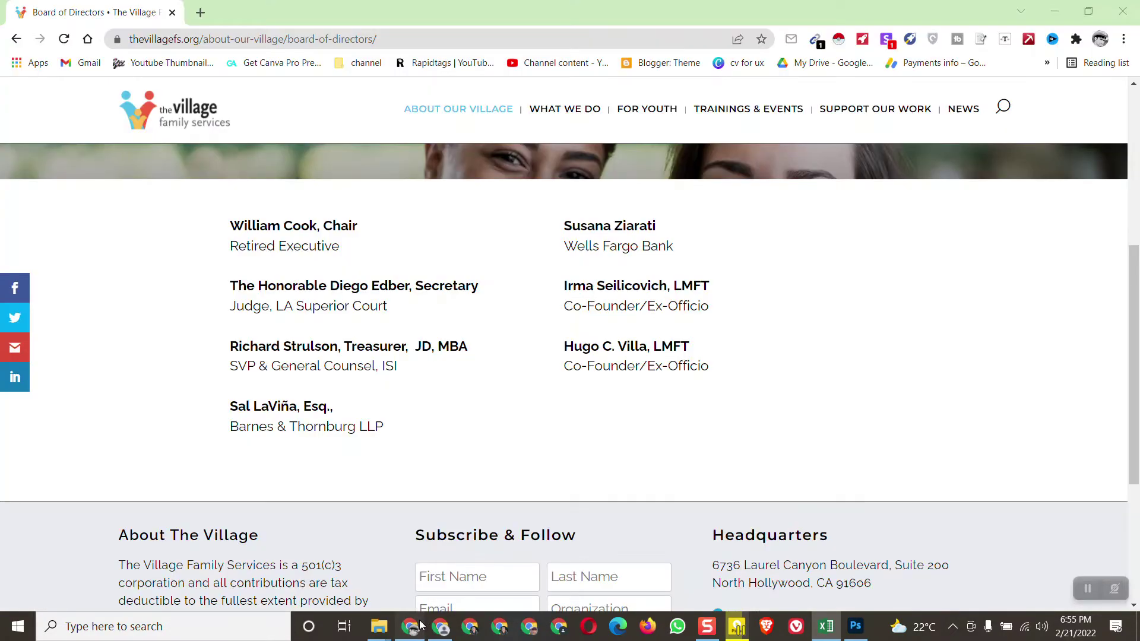
{"action": "left_click", "coordinate": [200, 12]}
{"action": "right_click", "coordinate": [191, 38]}
{"action": "left_click", "coordinate": [256, 144]}
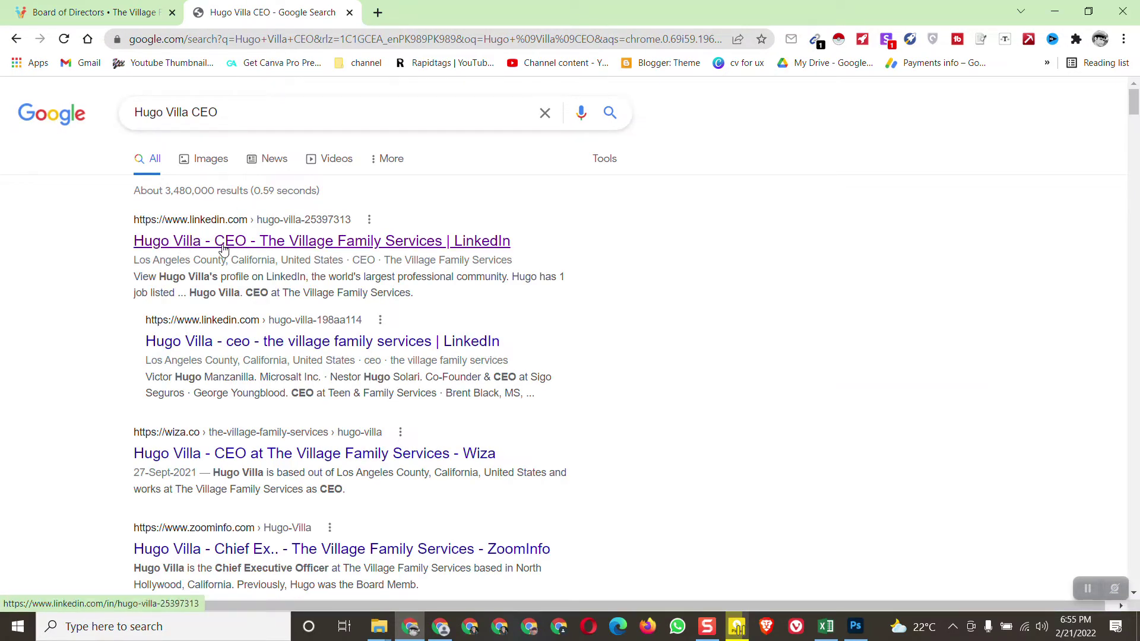
{"action": "right_click", "coordinate": [331, 247]}
{"action": "left_click", "coordinate": [365, 252]}
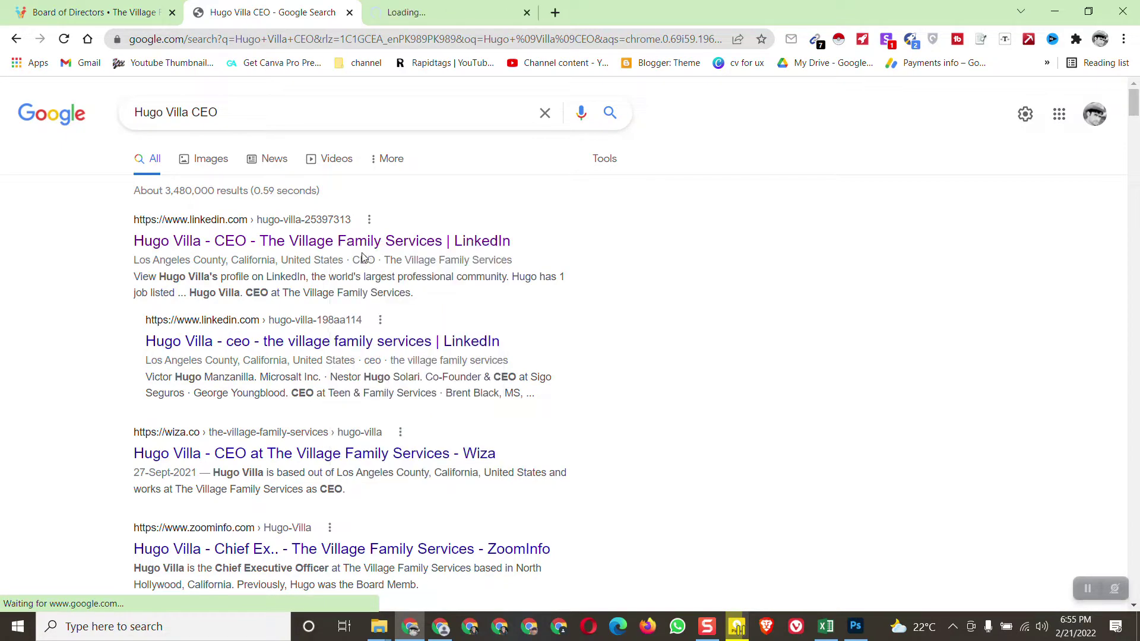
{"action": "left_click", "coordinate": [403, 12]}
{"action": "left_click", "coordinate": [178, 39]}
{"action": "right_click", "coordinate": [179, 39]}
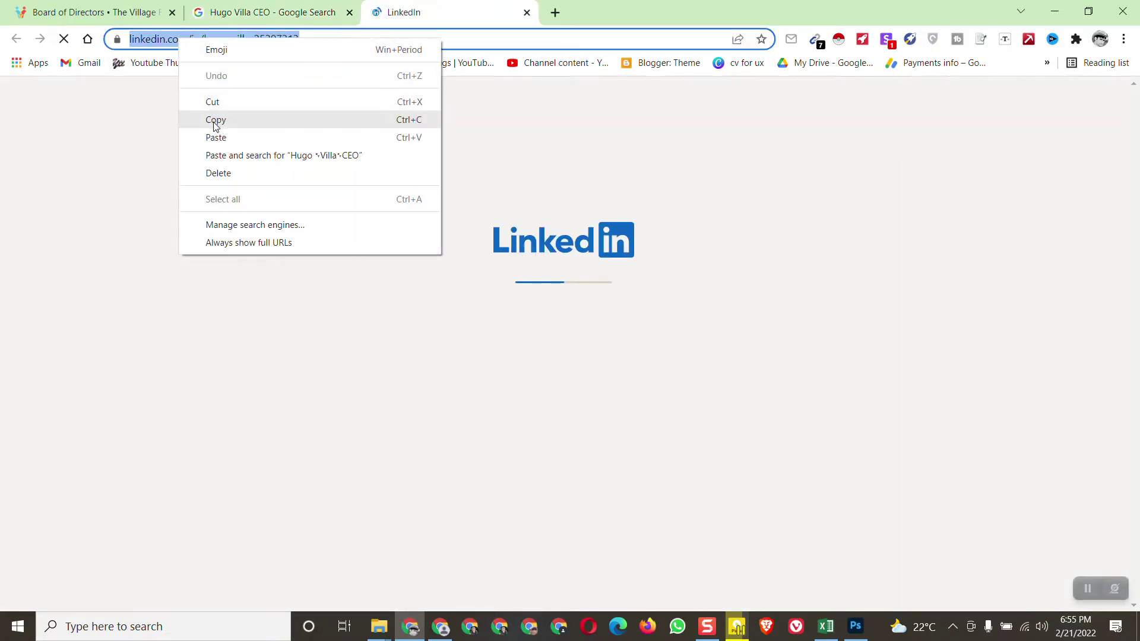
{"action": "left_click", "coordinate": [216, 120]}
{"action": "key", "text": "alt+Tab"}
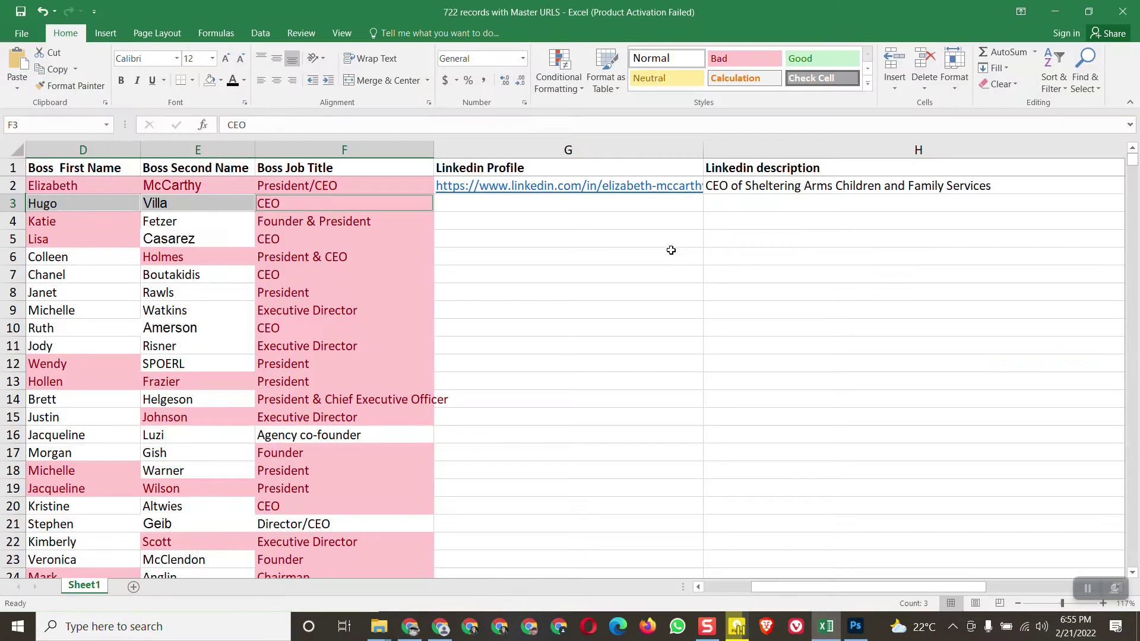
{"action": "left_click", "coordinate": [459, 204]}
{"action": "right_click", "coordinate": [459, 203]}
{"action": "left_click", "coordinate": [483, 261]}
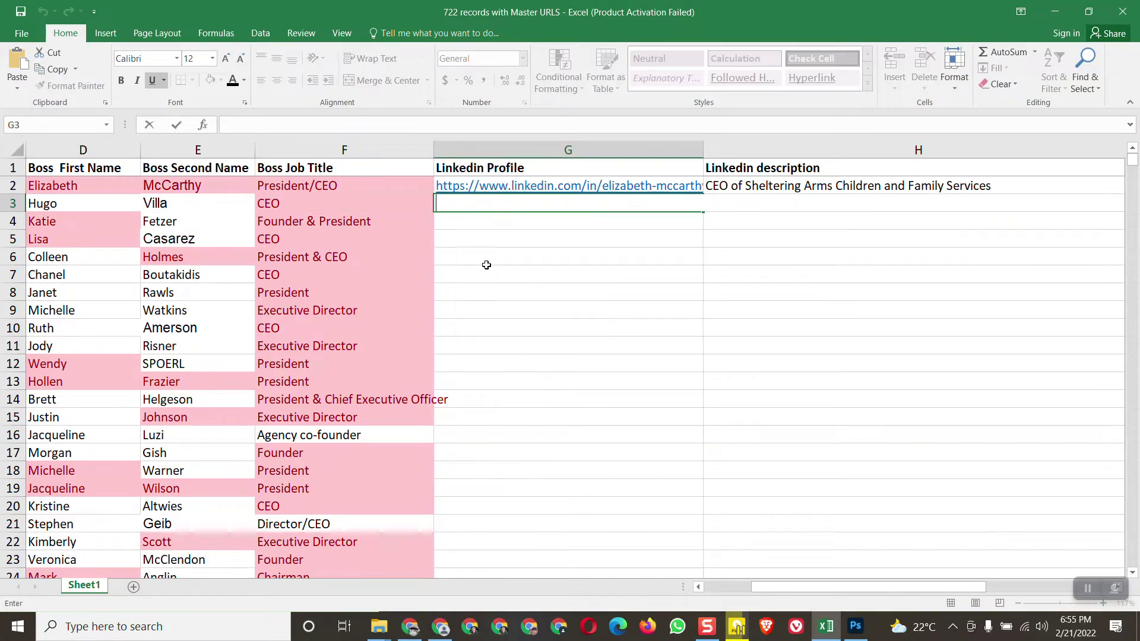
{"action": "left_click", "coordinate": [551, 345]}
{"action": "left_click", "coordinate": [411, 627]}
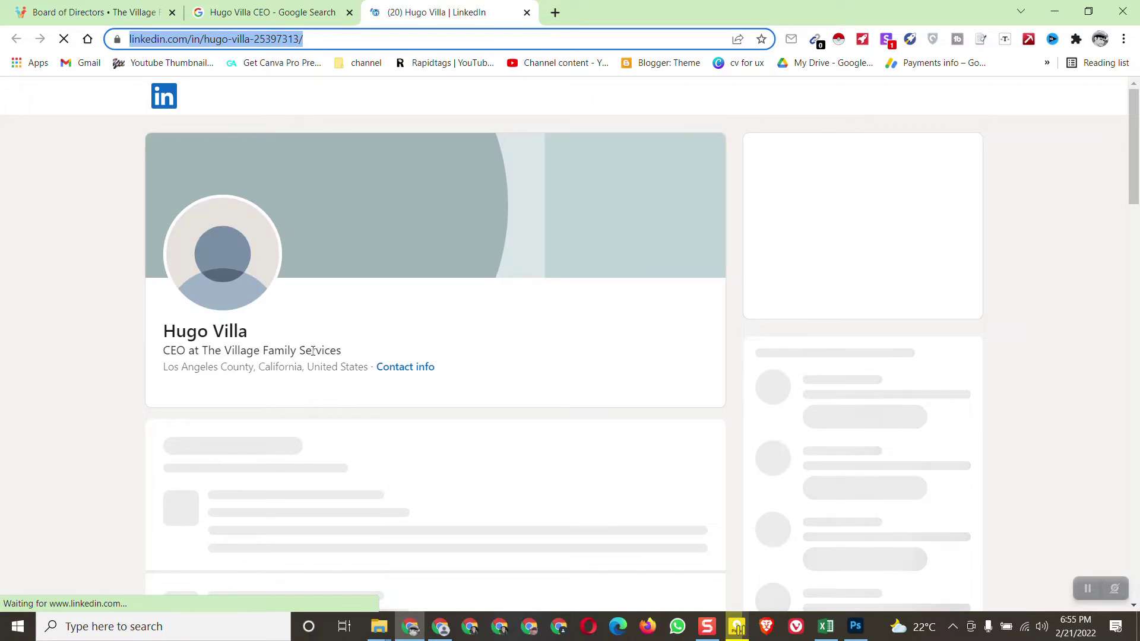
{"action": "left_click_drag", "start_coordinate": [343, 353], "coordinate": [163, 330]}
{"action": "right_click", "coordinate": [205, 334]}
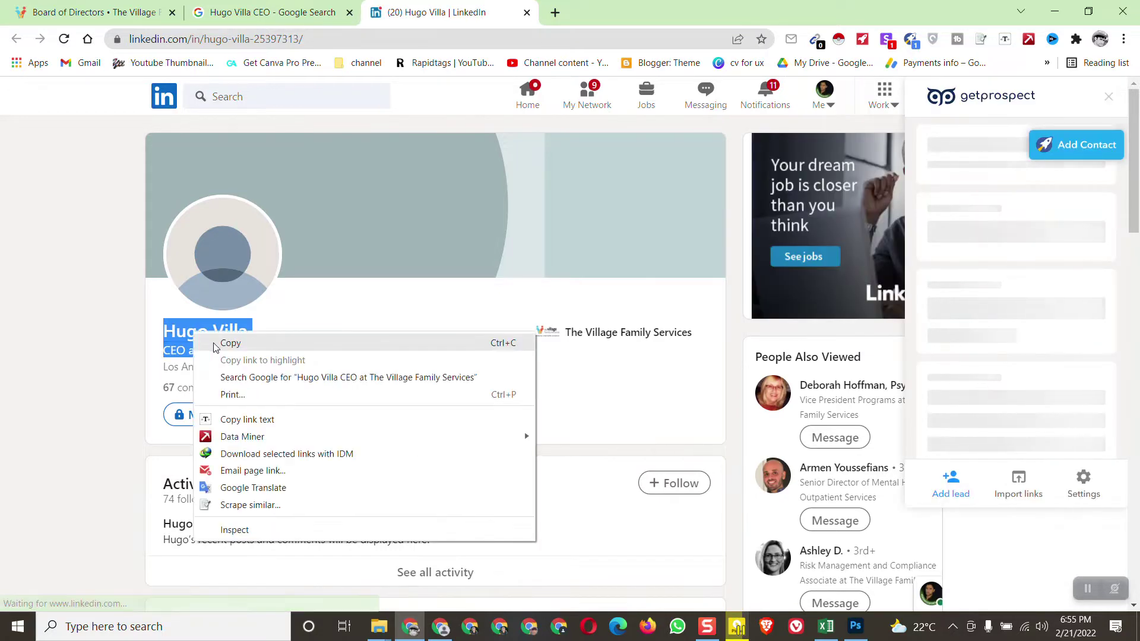
{"action": "left_click", "coordinate": [214, 336]}
Paste the Village Family Services CEO's copied name and LinkedIn headline into H3.
{"action": "left_click", "coordinate": [825, 627]}
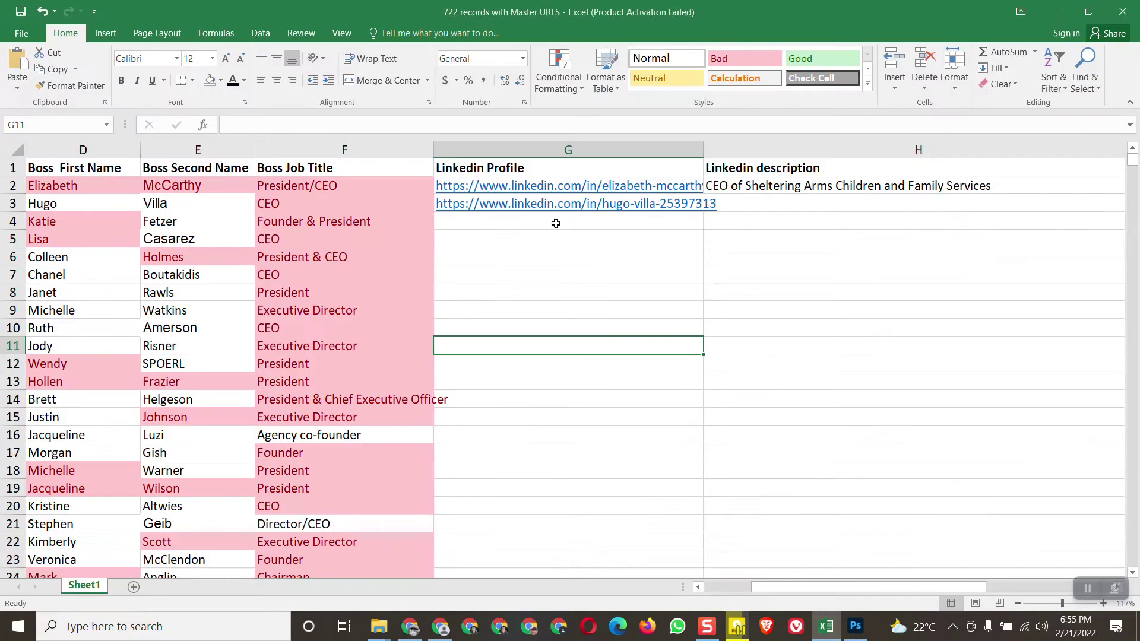
{"action": "double_click", "coordinate": [732, 203]}
{"action": "right_click", "coordinate": [734, 204]}
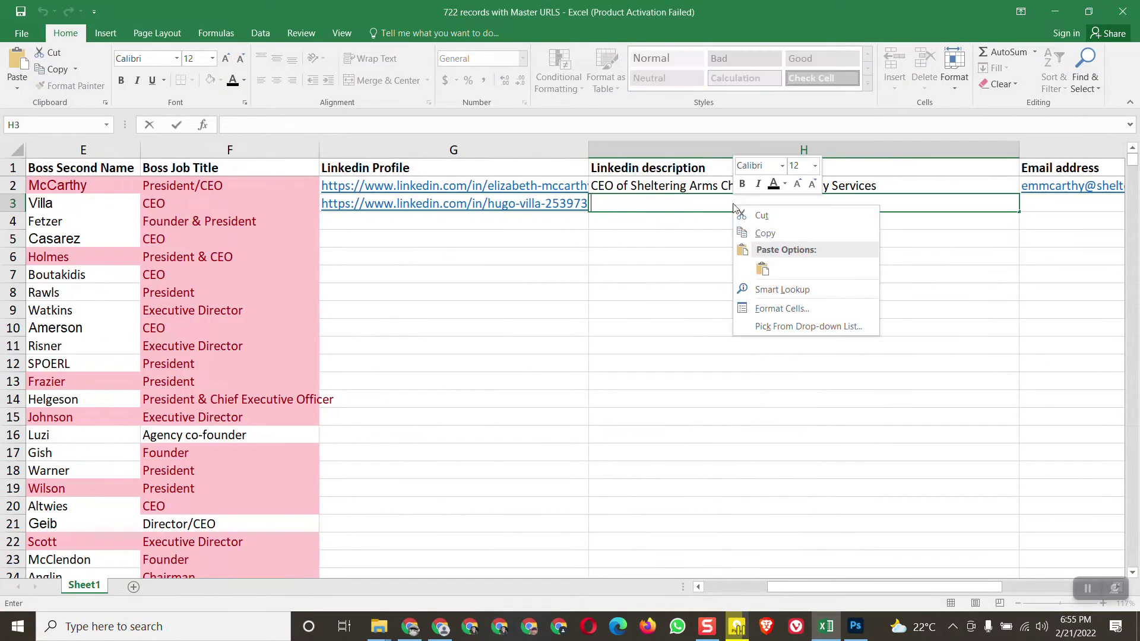
{"action": "left_click", "coordinate": [762, 267]}
{"action": "left_click", "coordinate": [743, 331]}
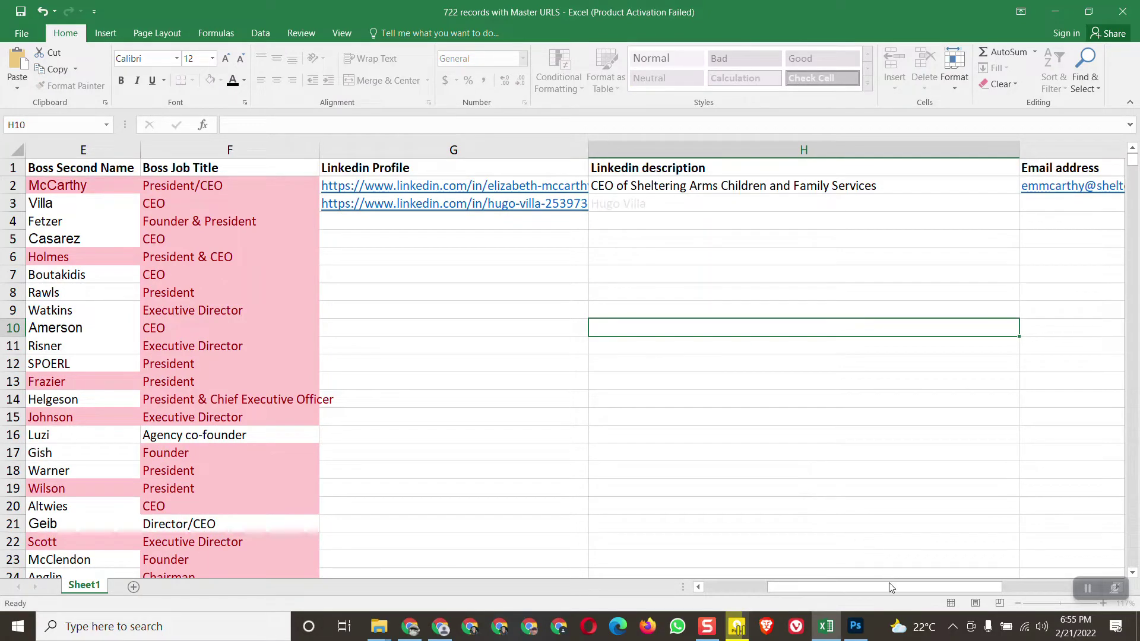
{"action": "left_click_drag", "start_coordinate": [890, 587], "coordinate": [935, 577]}
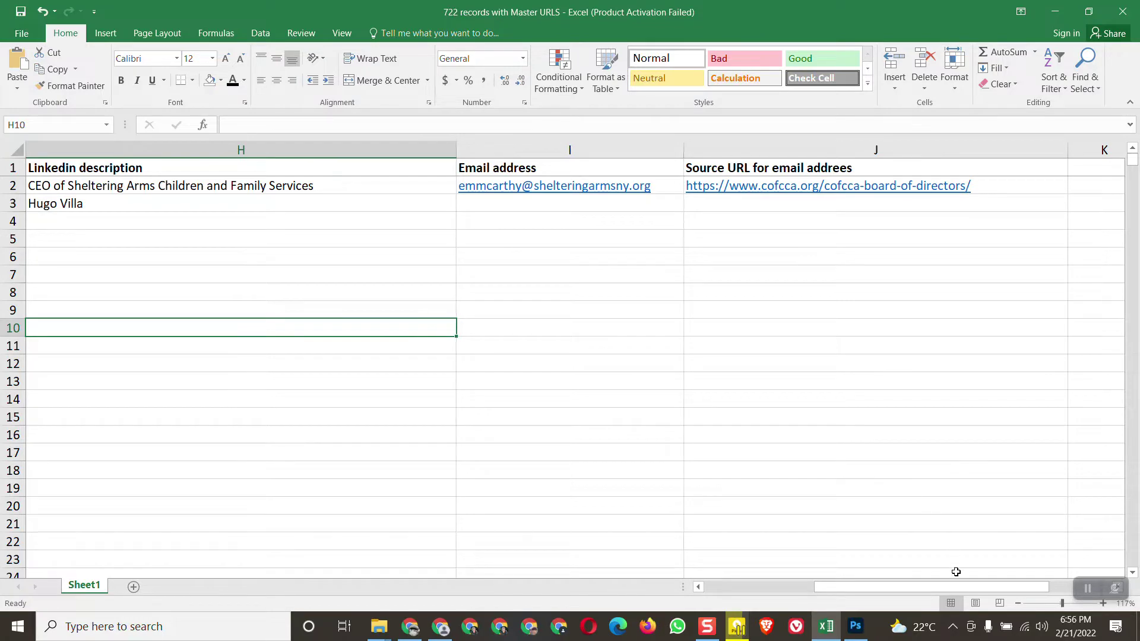
{"action": "left_click", "coordinate": [404, 627]}
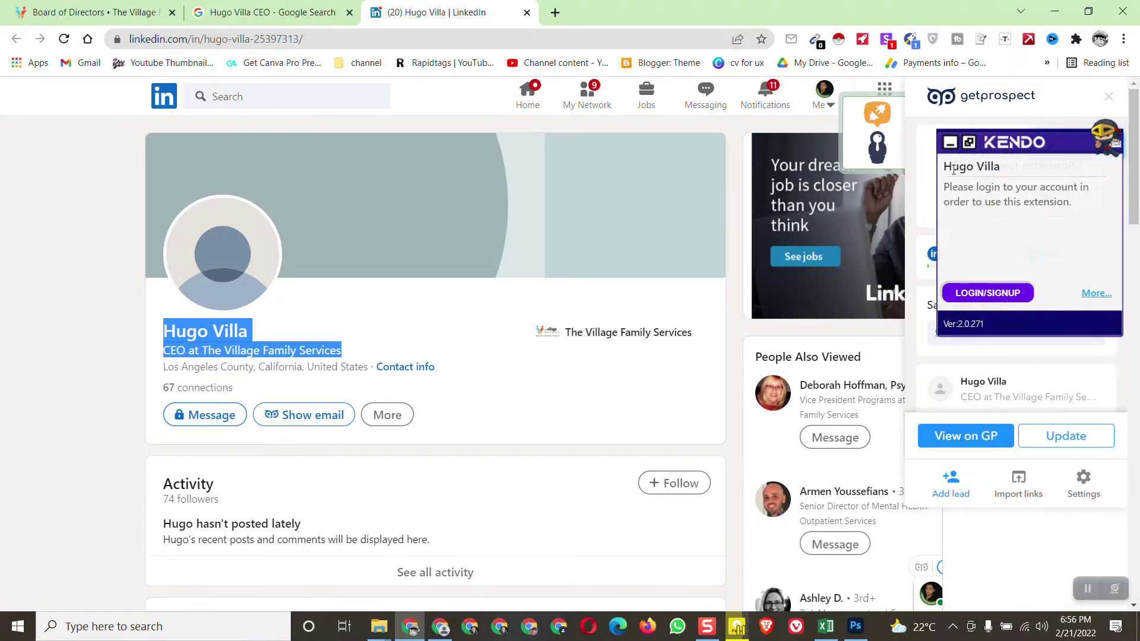
Dismiss the Kendo prompt and copy the CEO's work email from the GetProspect panel.
{"action": "left_click", "coordinate": [950, 143]}
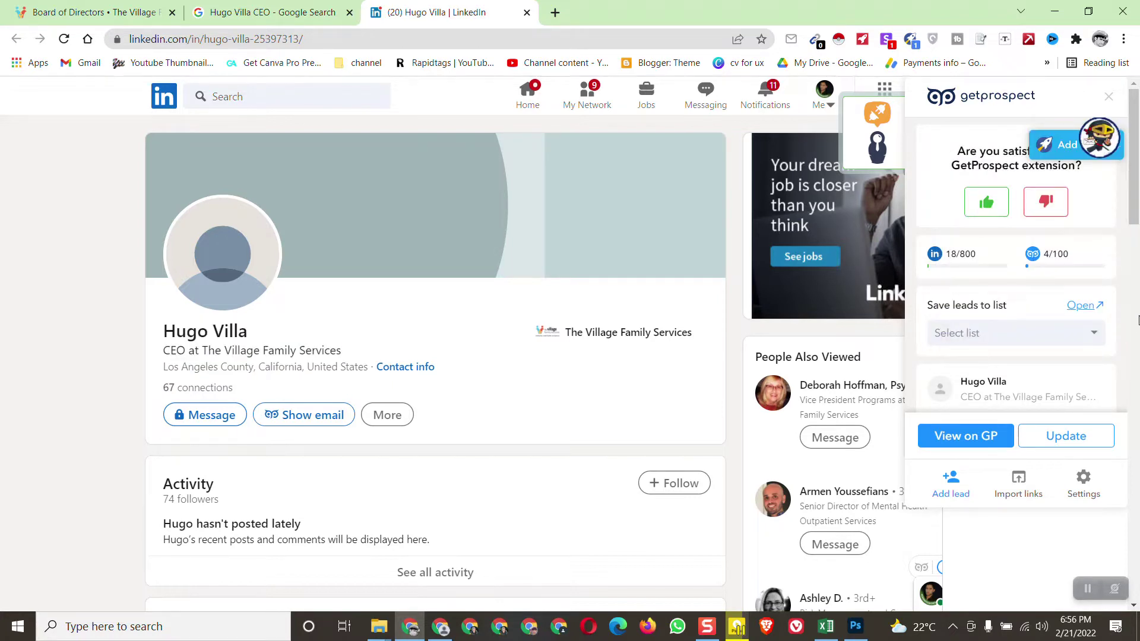
{"action": "scroll", "coordinate": [1134, 229], "scroll_direction": "down", "scroll_amount": 2}
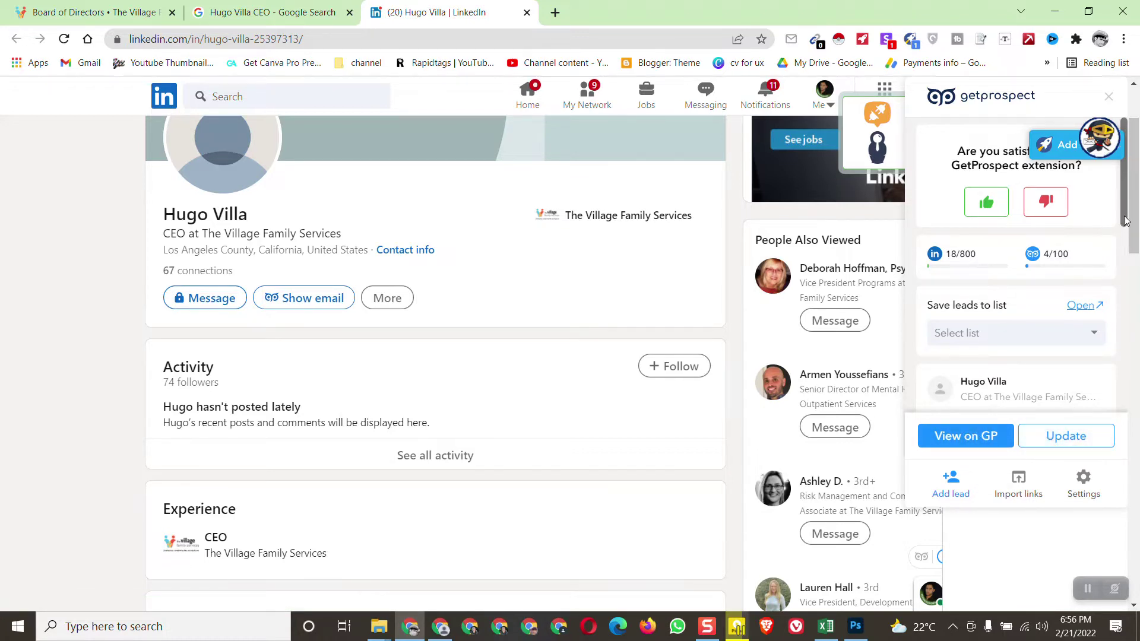
{"action": "left_click_drag", "start_coordinate": [1124, 221], "coordinate": [1130, 282]}
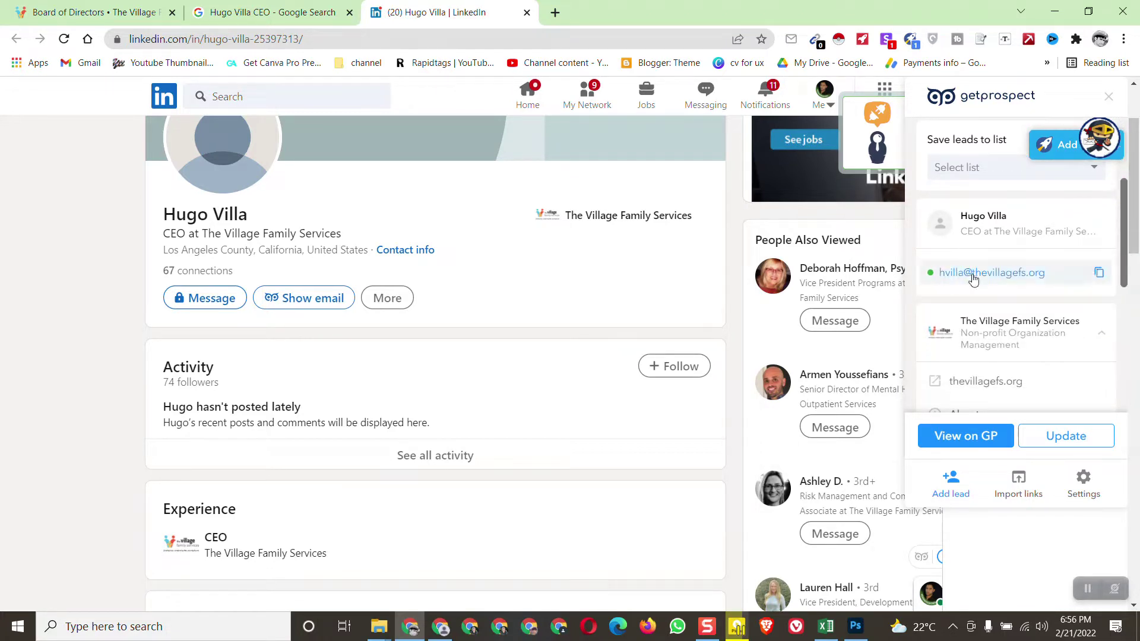
{"action": "left_click", "coordinate": [1099, 275]}
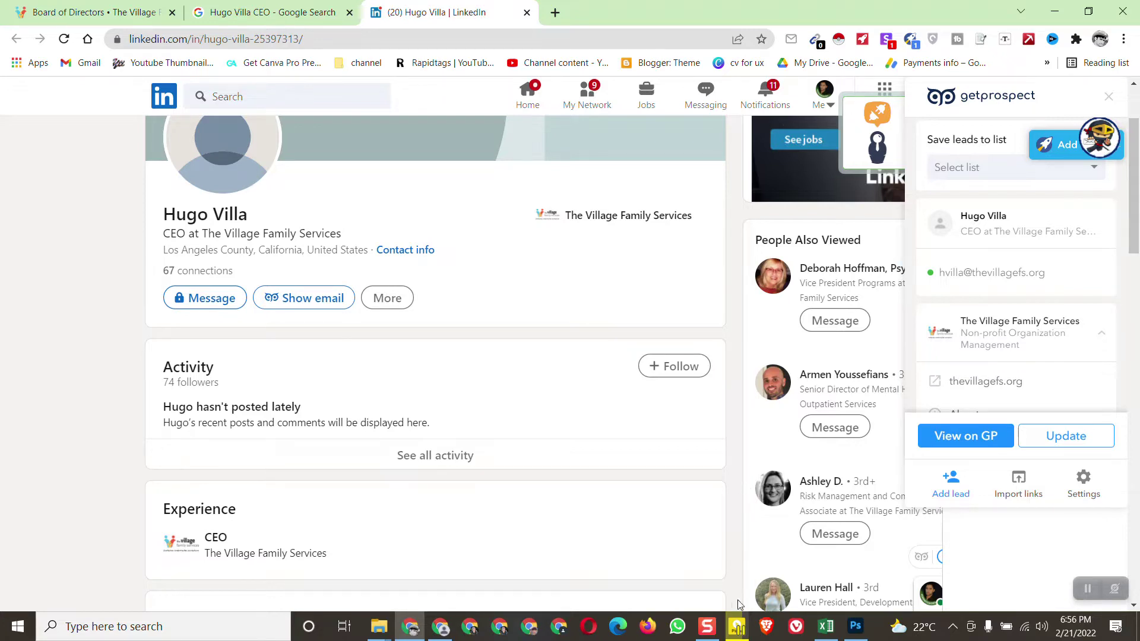
{"action": "mouse_move", "coordinate": [1023, 276]}
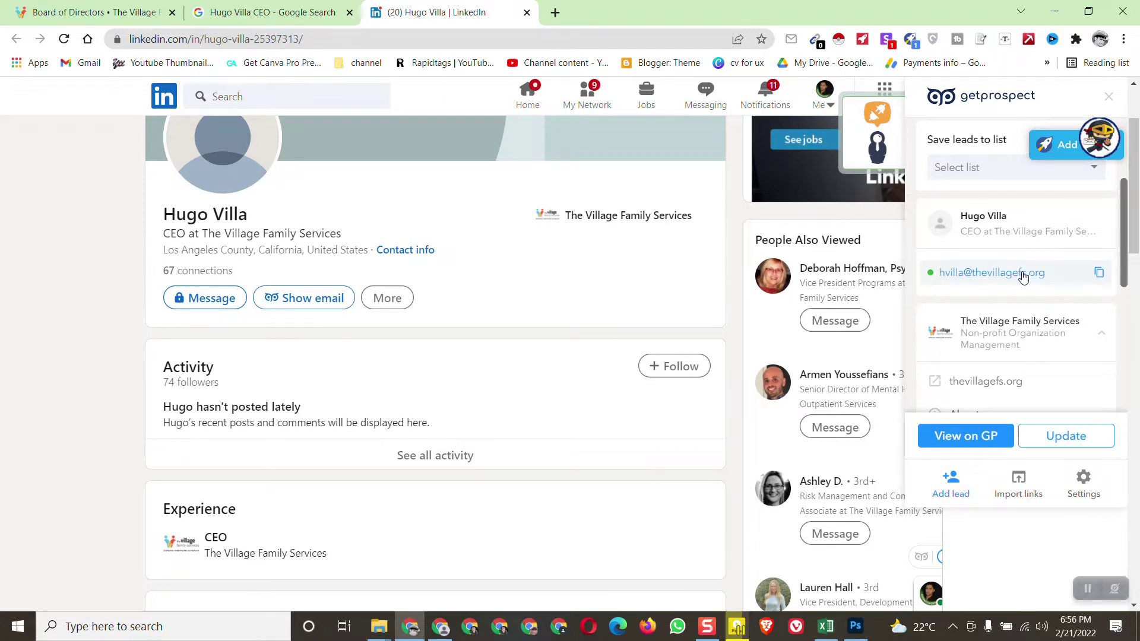
{"action": "left_click", "coordinate": [1100, 277]}
{"action": "left_click", "coordinate": [826, 627]}
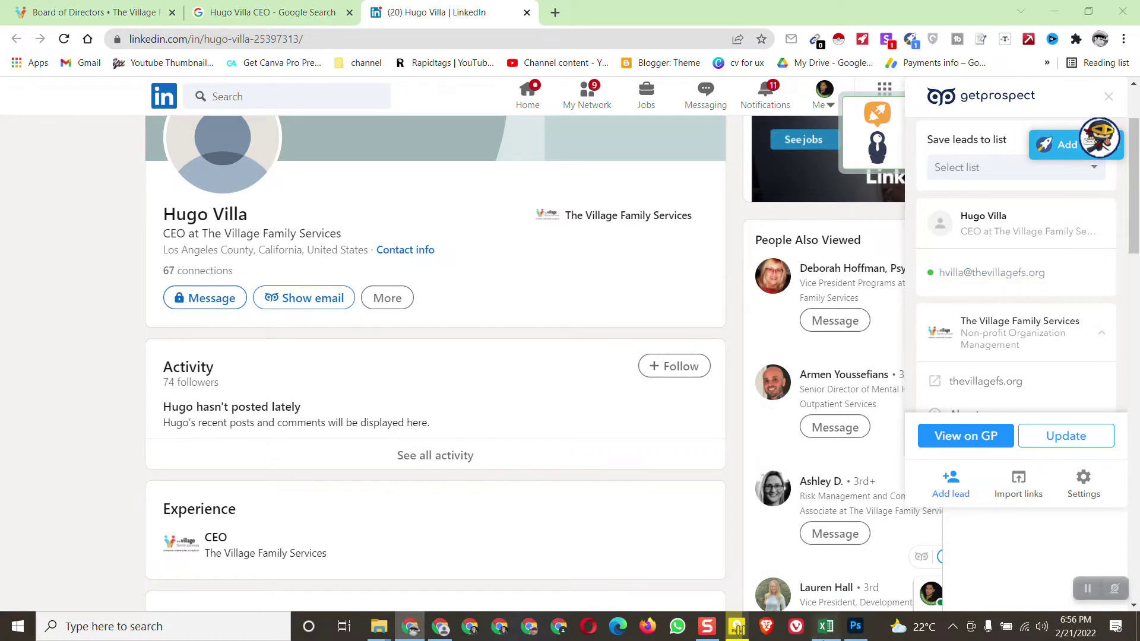
{"action": "left_click", "coordinate": [478, 206]}
Paste the CEO's copied work email address into I3.
{"action": "right_click", "coordinate": [479, 205]}
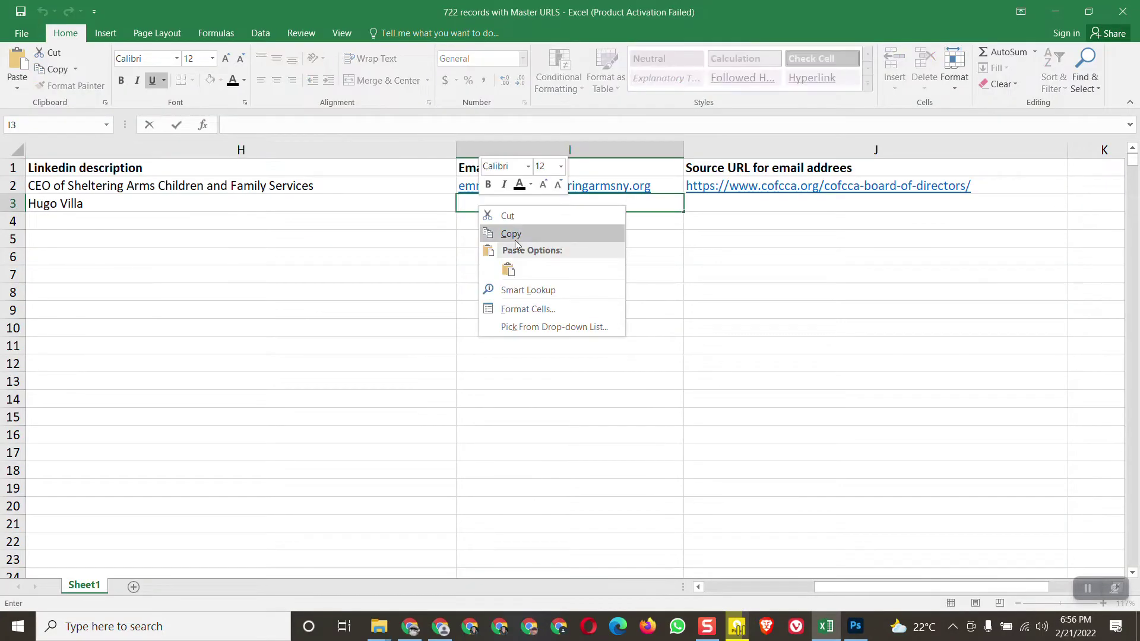
{"action": "left_click", "coordinate": [508, 266]}
{"action": "left_click", "coordinate": [531, 321]}
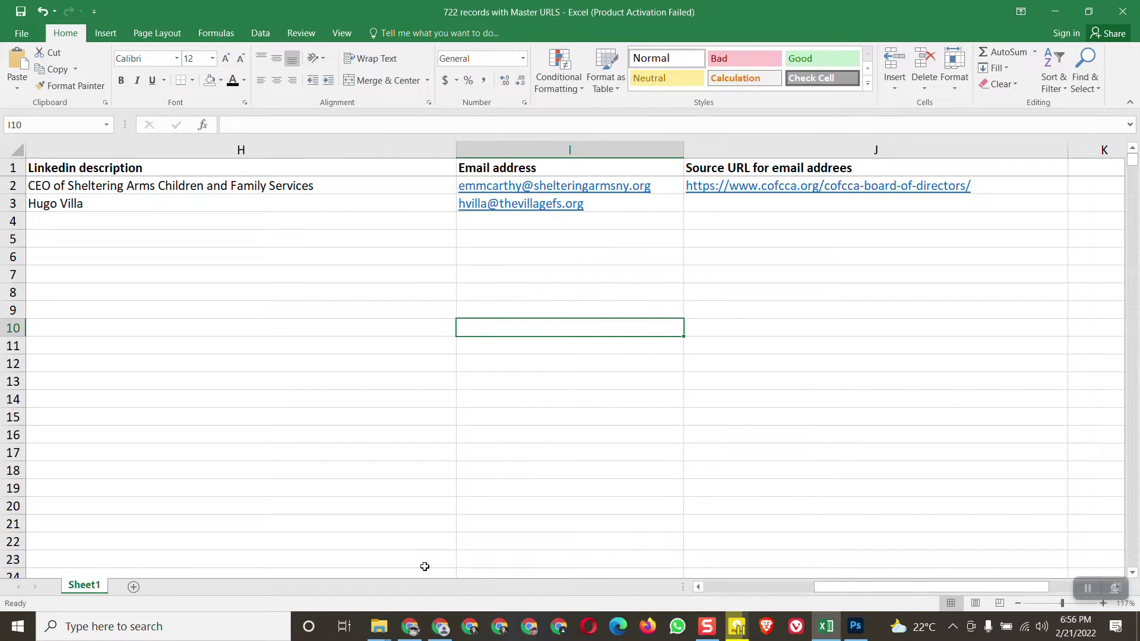
Copy the CEO's LinkedIn profile URL and paste it into J3 as the email source.
{"action": "left_click", "coordinate": [410, 626]}
{"action": "left_click", "coordinate": [189, 39]}
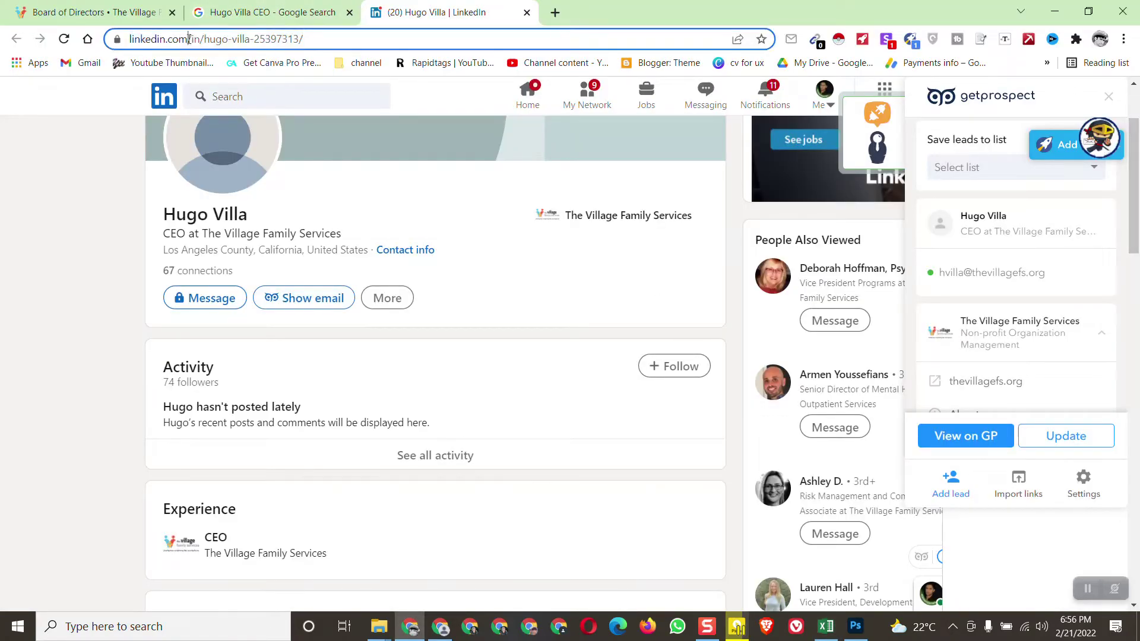
{"action": "right_click", "coordinate": [188, 40]}
{"action": "left_click", "coordinate": [228, 121]}
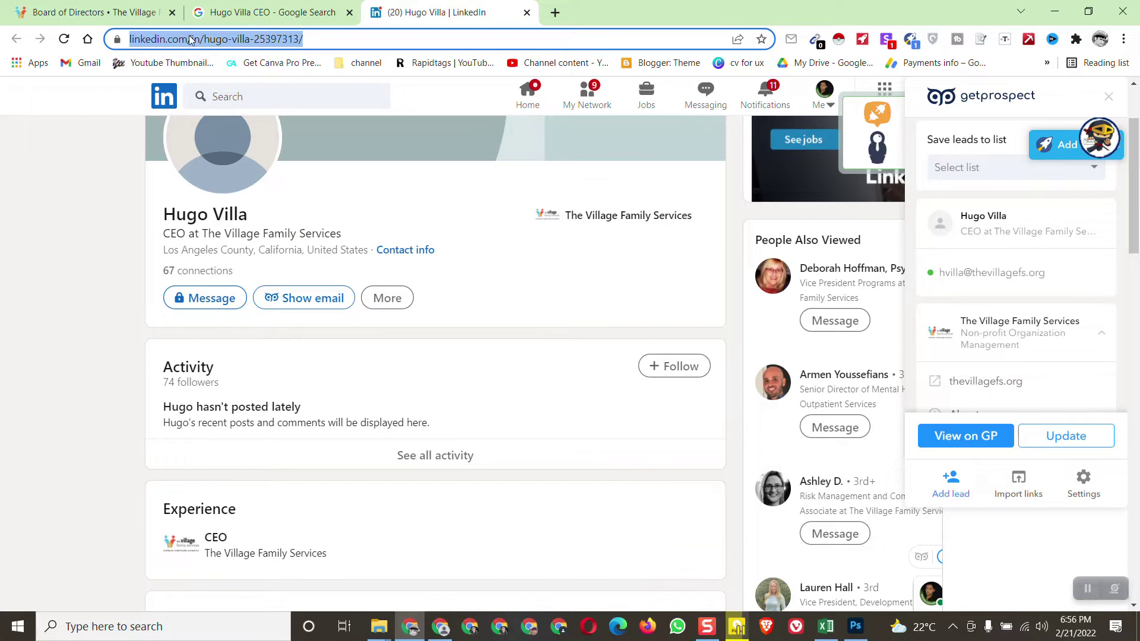
{"action": "left_click", "coordinate": [825, 627]}
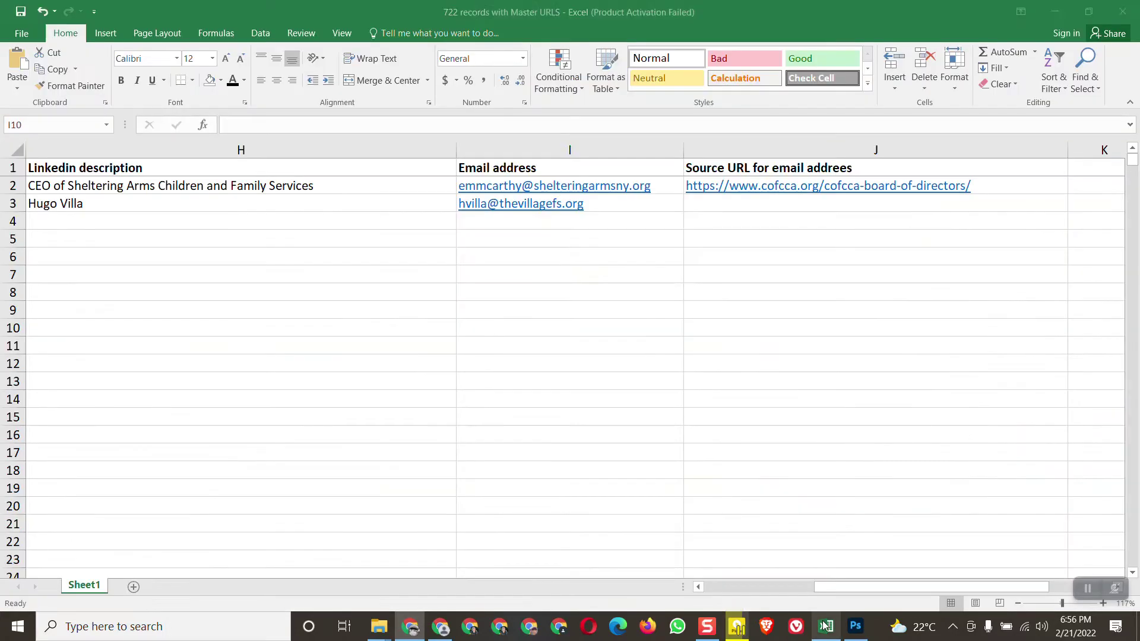
{"action": "left_click", "coordinate": [694, 205]}
{"action": "right_click", "coordinate": [695, 206]}
{"action": "left_click", "coordinate": [724, 270]}
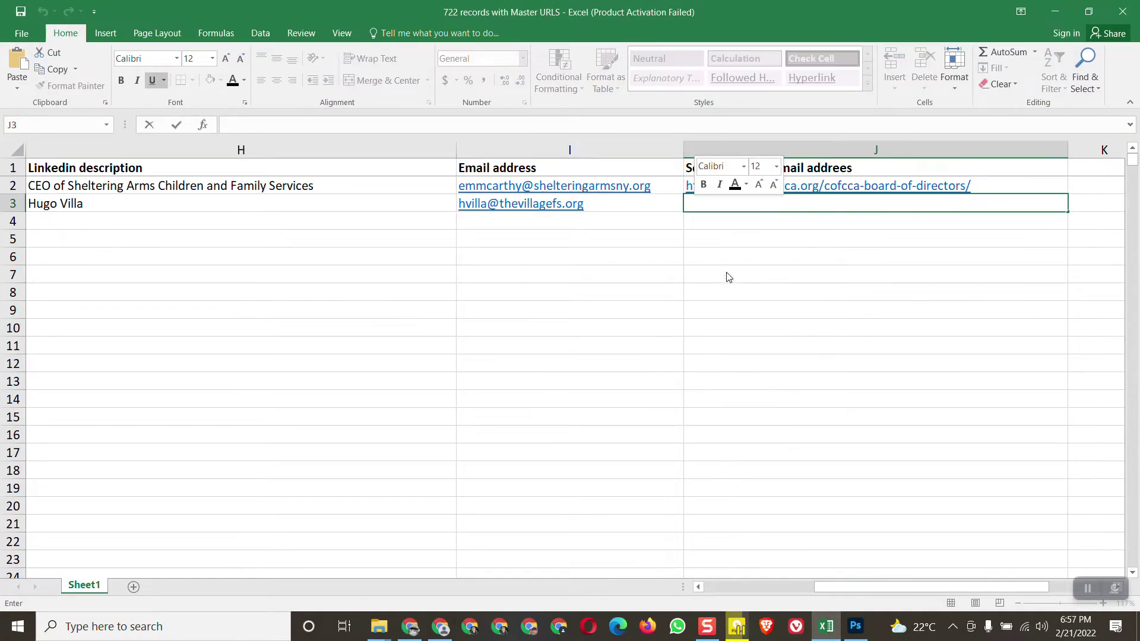
{"action": "left_click", "coordinate": [756, 363]}
{"action": "left_click_drag", "start_coordinate": [813, 587], "coordinate": [647, 570]}
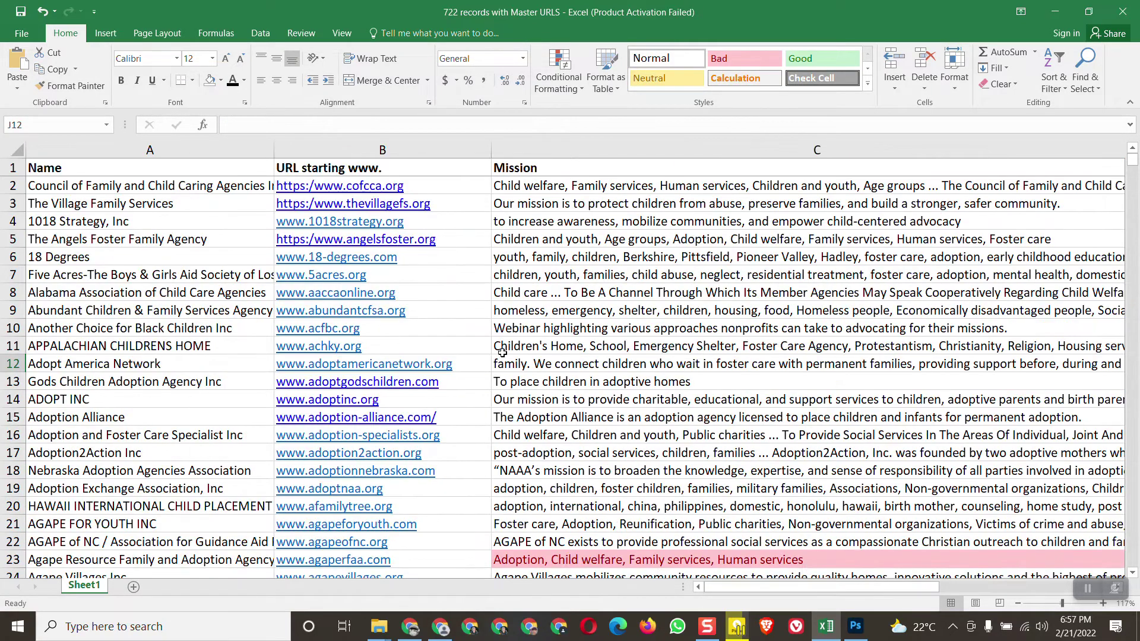
Load the 1018 Strategy website from B4 in a new tab, closing the other tabs.
{"action": "right_click", "coordinate": [353, 226]}
{"action": "left_click", "coordinate": [386, 259]}
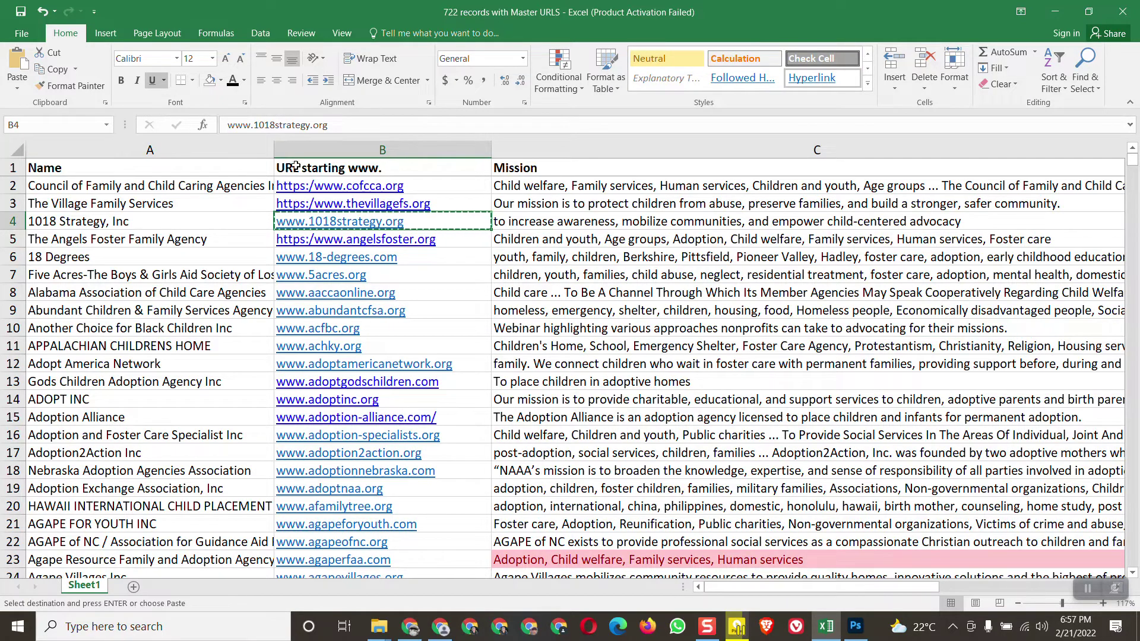
{"action": "left_click", "coordinate": [411, 626]}
{"action": "left_click", "coordinate": [555, 13]}
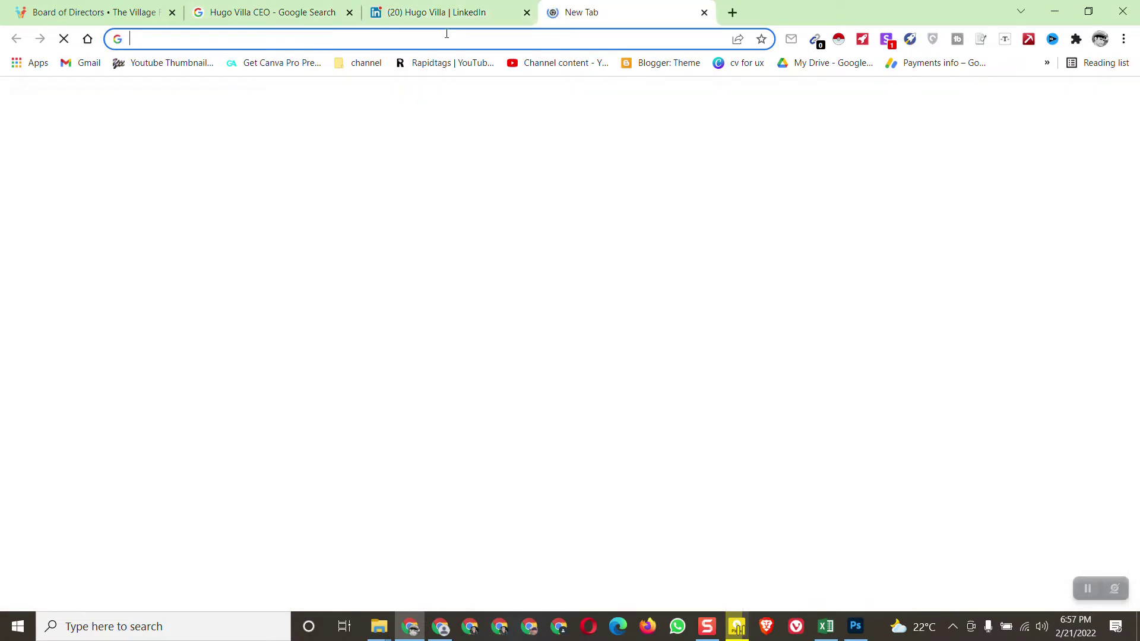
{"action": "right_click", "coordinate": [447, 36]}
{"action": "left_click", "coordinate": [502, 152]}
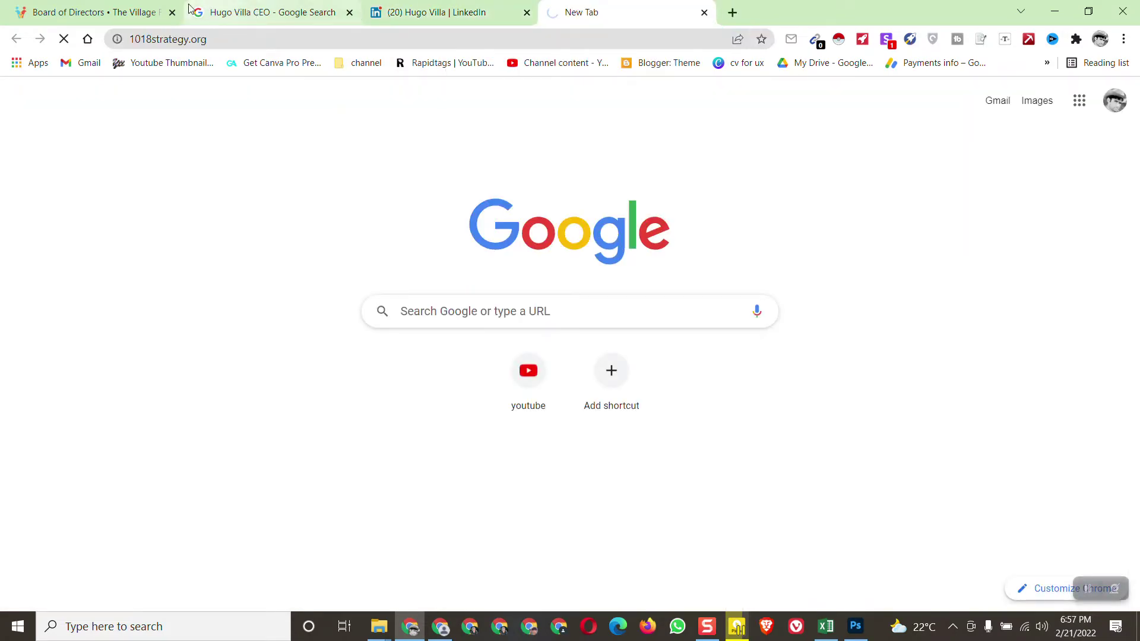
{"action": "left_click", "coordinate": [172, 12]}
{"action": "left_click", "coordinate": [172, 12]}
{"action": "left_click", "coordinate": [172, 12]}
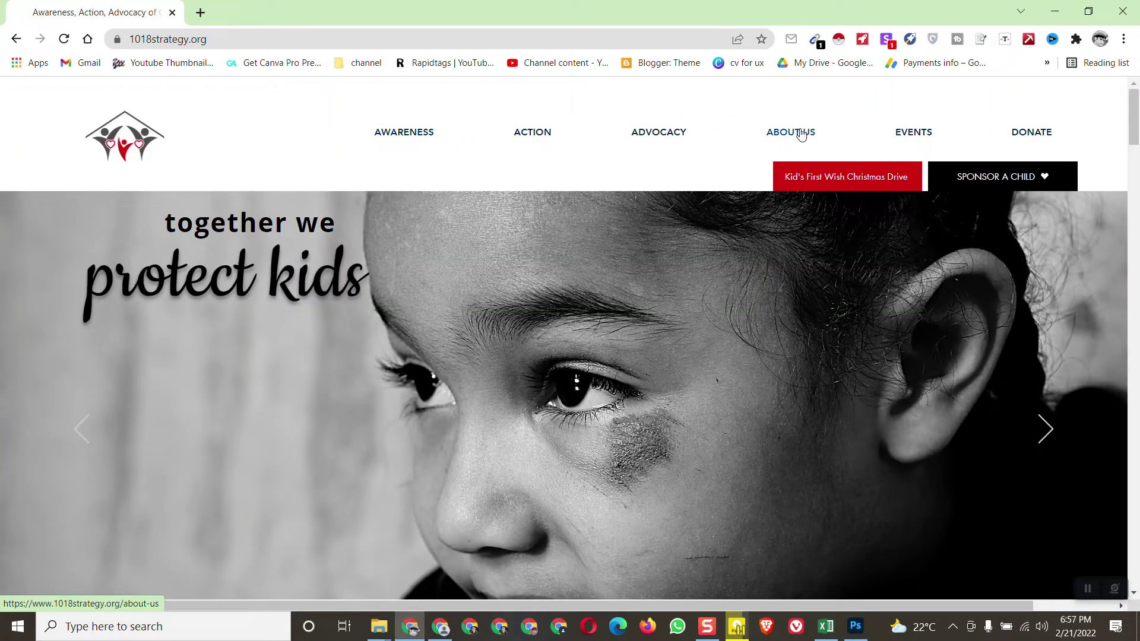
Go to About Us > Our Team & Board and check the sheet for the boss's name.
{"action": "scroll", "coordinate": [861, 132], "scroll_direction": "down", "scroll_amount": 15}
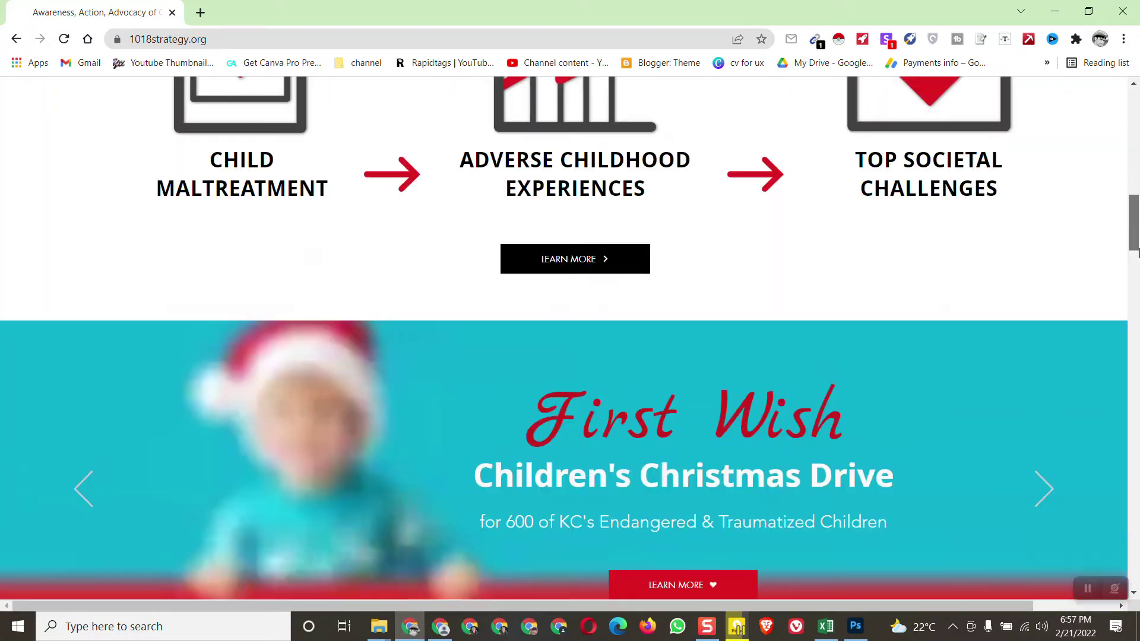
{"action": "scroll", "coordinate": [904, 104], "scroll_direction": "up", "scroll_amount": 15}
{"action": "mouse_move", "coordinate": [809, 125]}
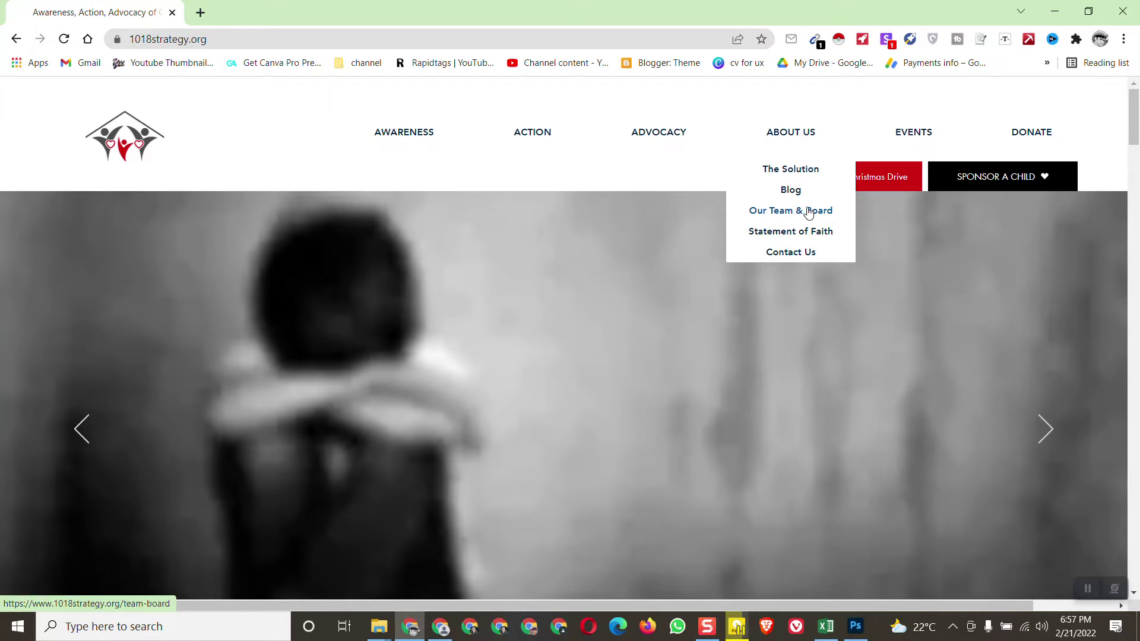
{"action": "left_click", "coordinate": [809, 213]}
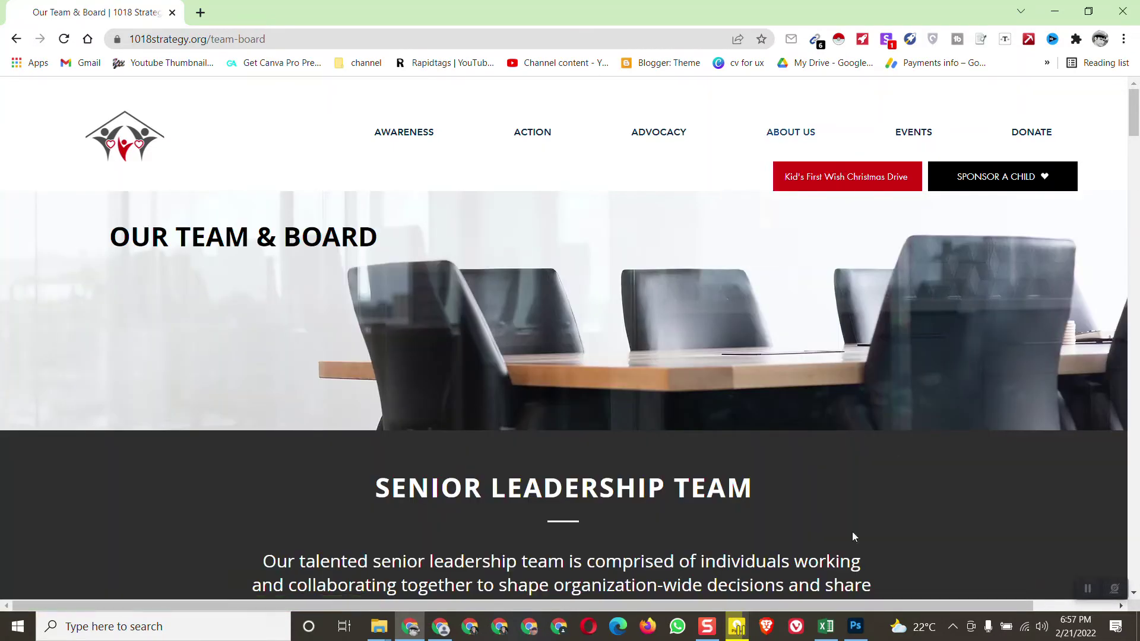
{"action": "left_click", "coordinate": [824, 634]}
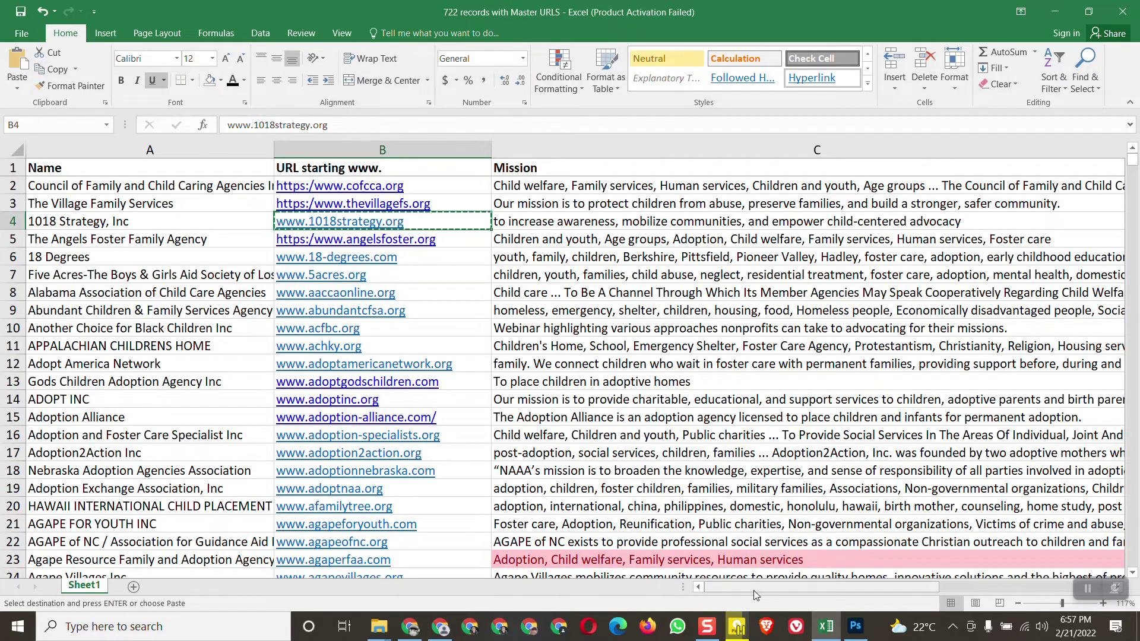
{"action": "left_click_drag", "start_coordinate": [754, 590], "coordinate": [793, 576]}
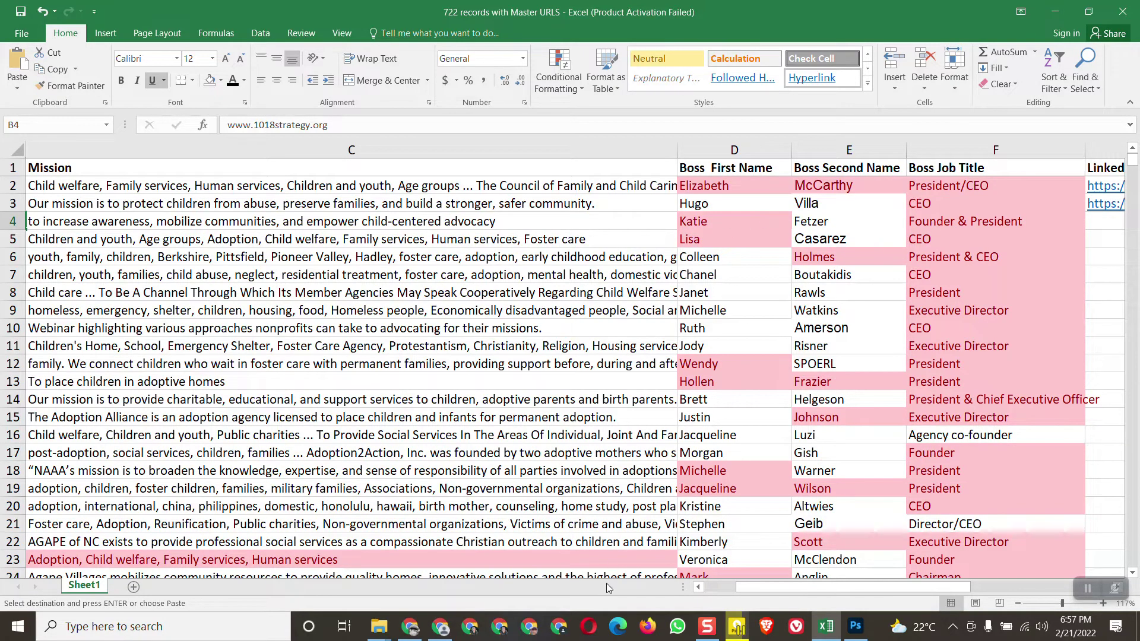
{"action": "left_click", "coordinate": [411, 631]}
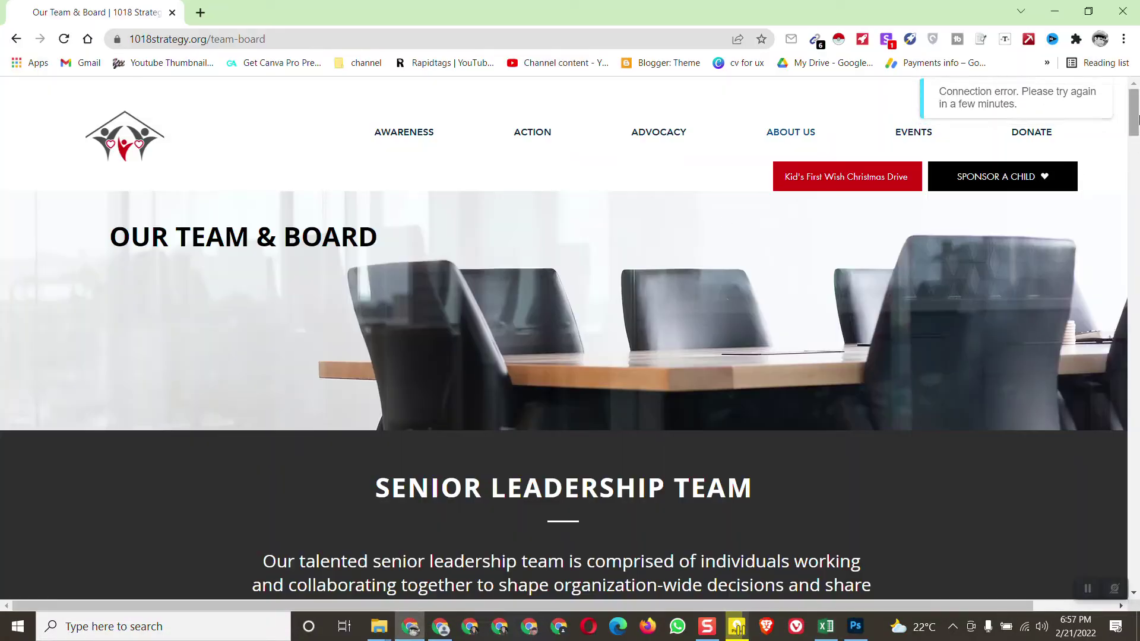
Start a Gmail draft to the founder via her mail icon's Email page link.
{"action": "left_click_drag", "start_coordinate": [1134, 114], "coordinate": [1137, 171]}
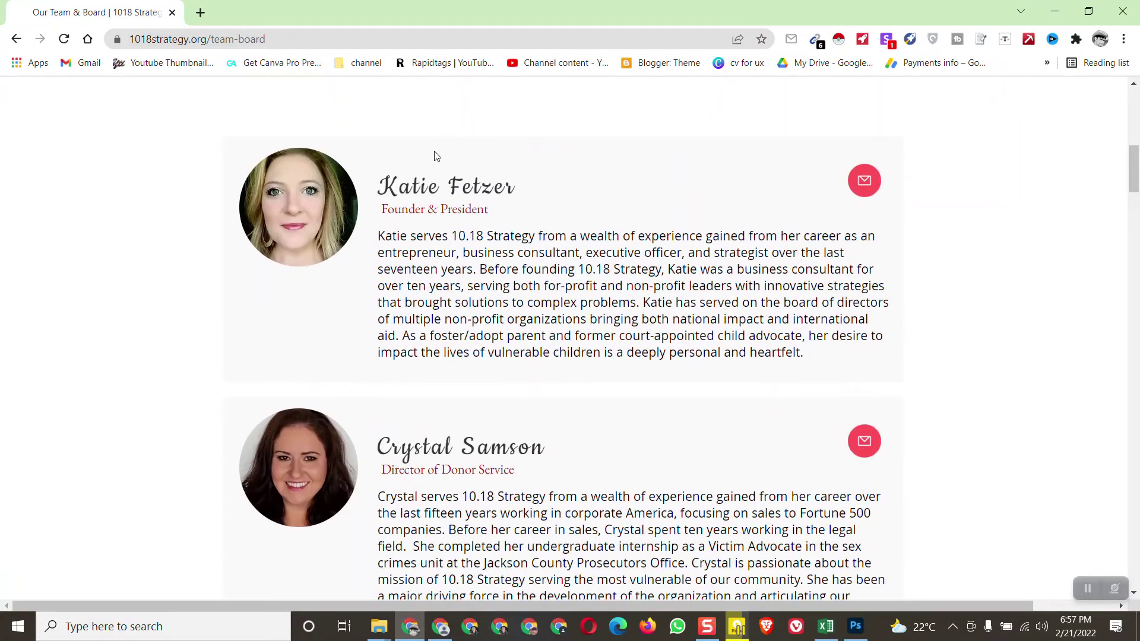
{"action": "right_click", "coordinate": [865, 186]}
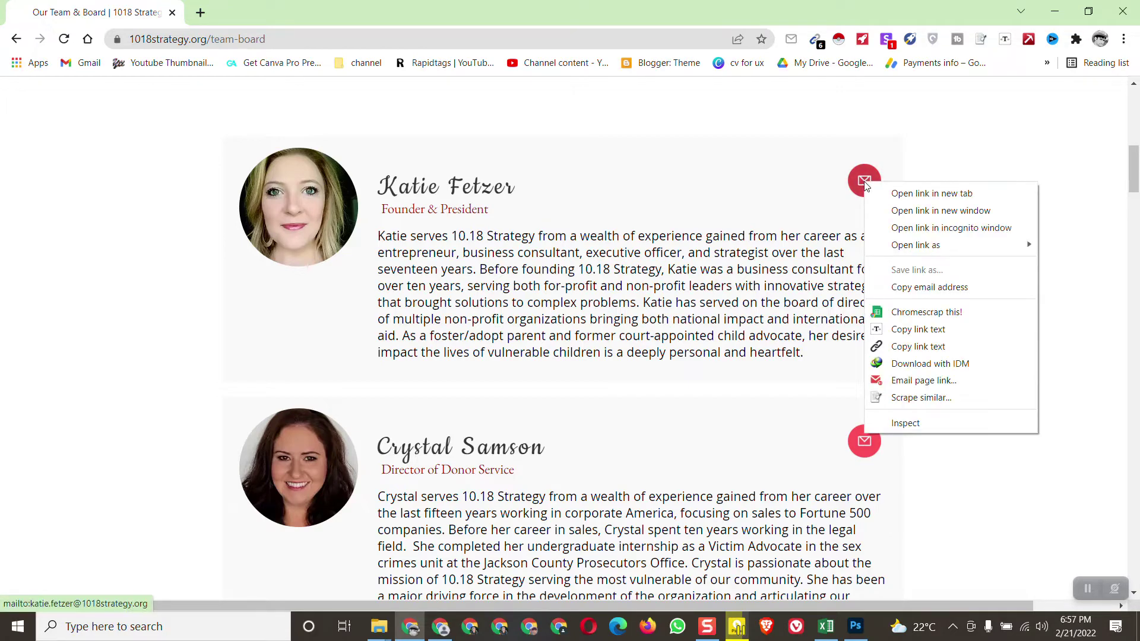
{"action": "left_click", "coordinate": [912, 385]}
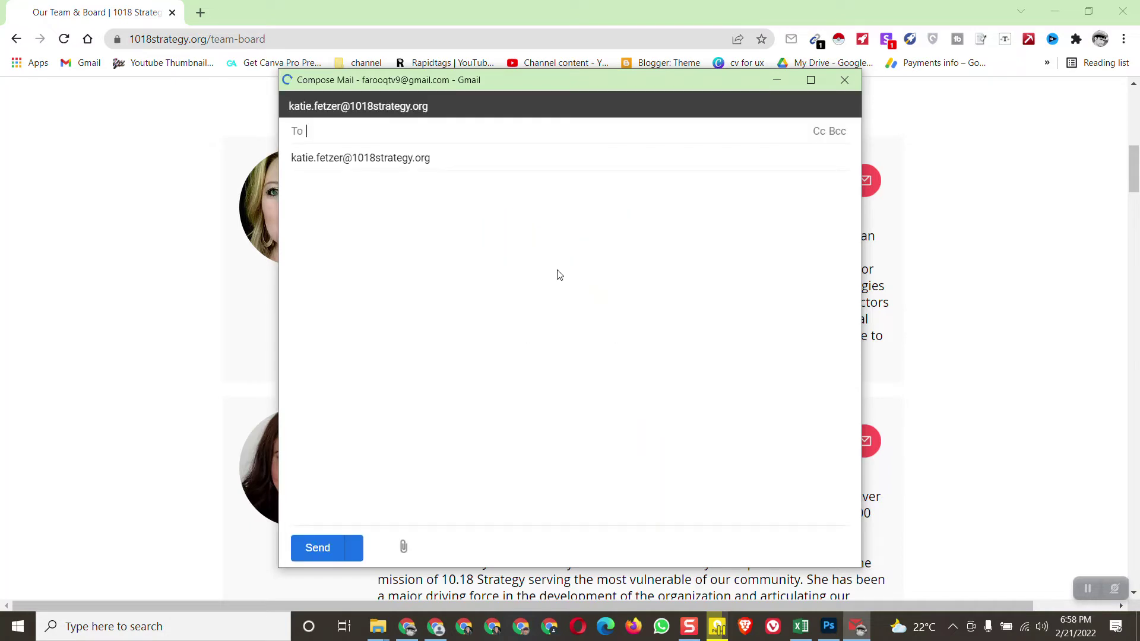
Copy the founder's email address from the draft's recipient field and minimise the draft.
{"action": "left_click", "coordinate": [350, 160]}
{"action": "left_click_drag", "start_coordinate": [451, 165], "coordinate": [291, 160]}
{"action": "key", "text": "ctrl+c"}
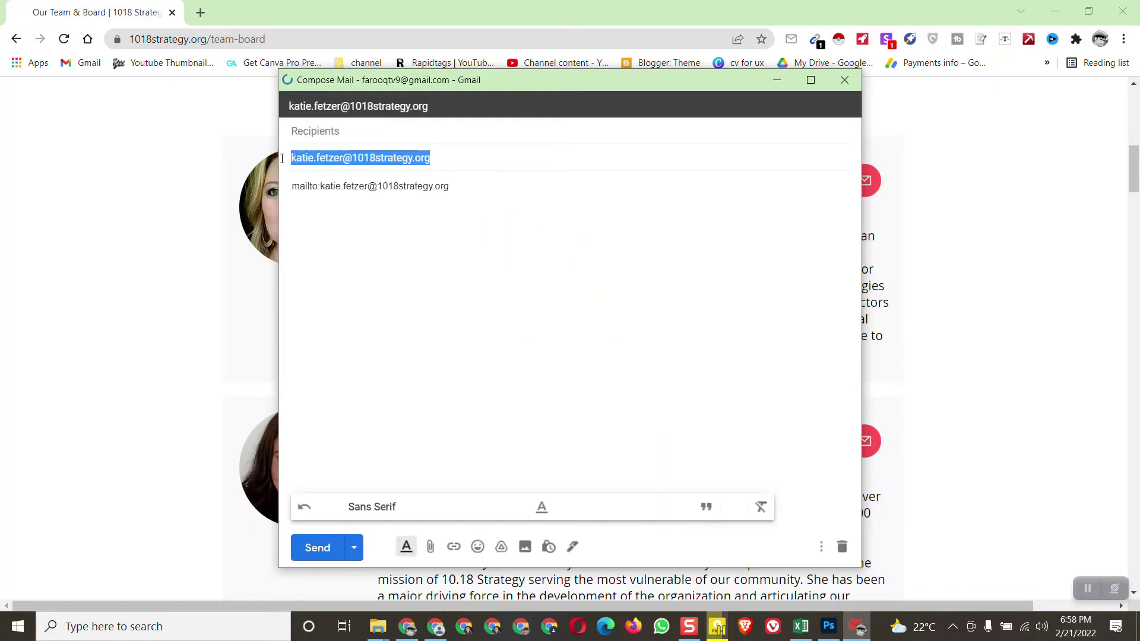
{"action": "right_click", "coordinate": [319, 160]}
{"action": "left_click", "coordinate": [362, 216]}
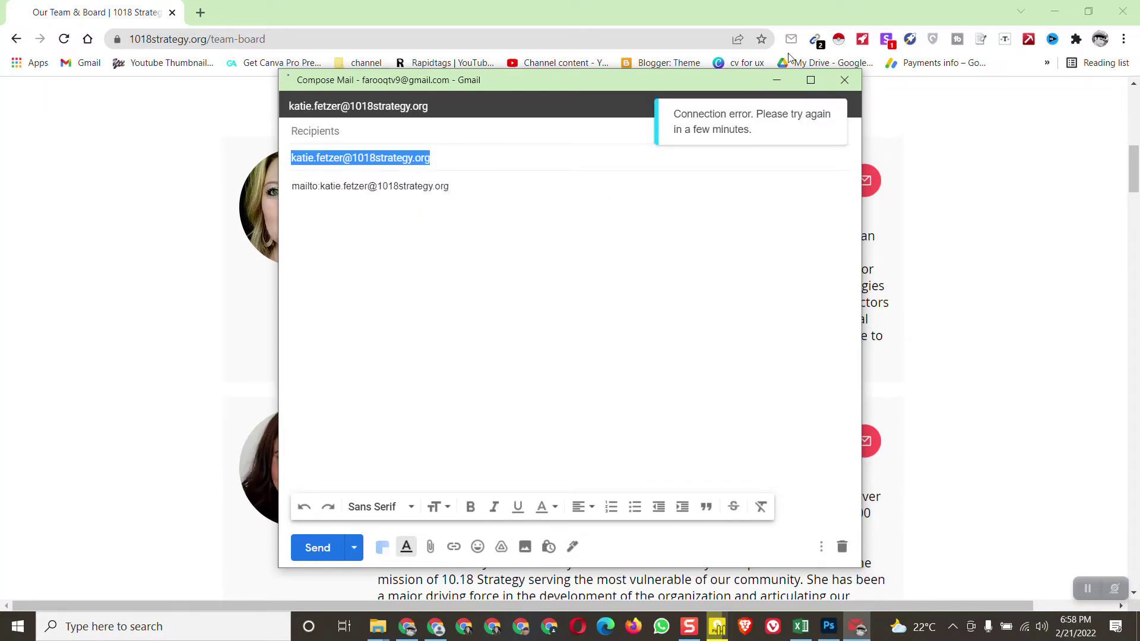
{"action": "left_click", "coordinate": [778, 81]}
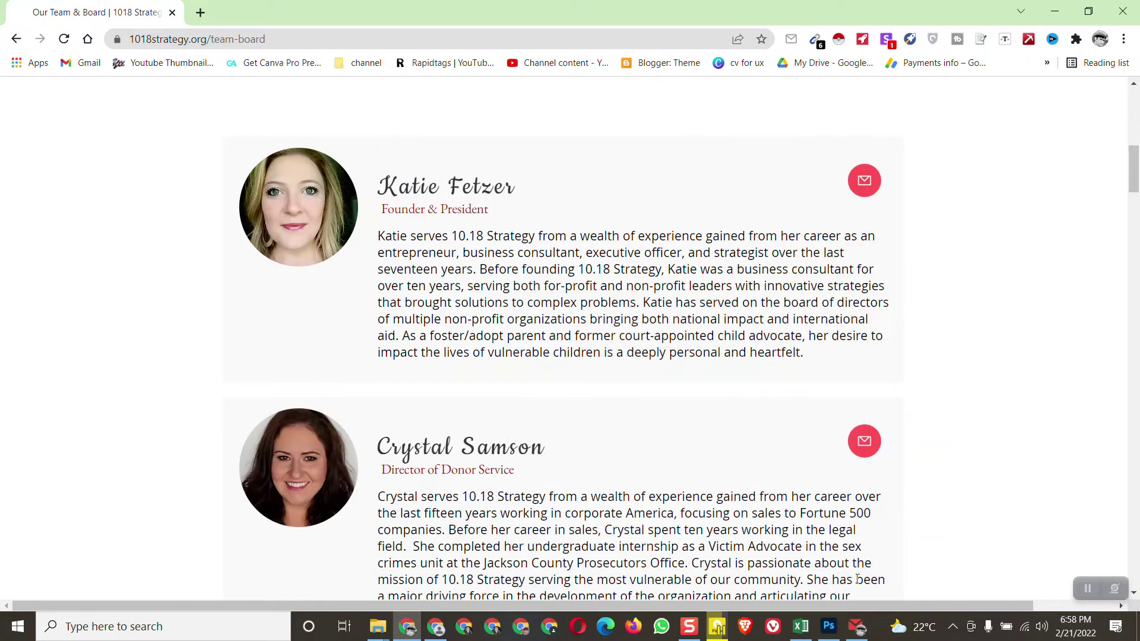
{"action": "left_click", "coordinate": [801, 627]}
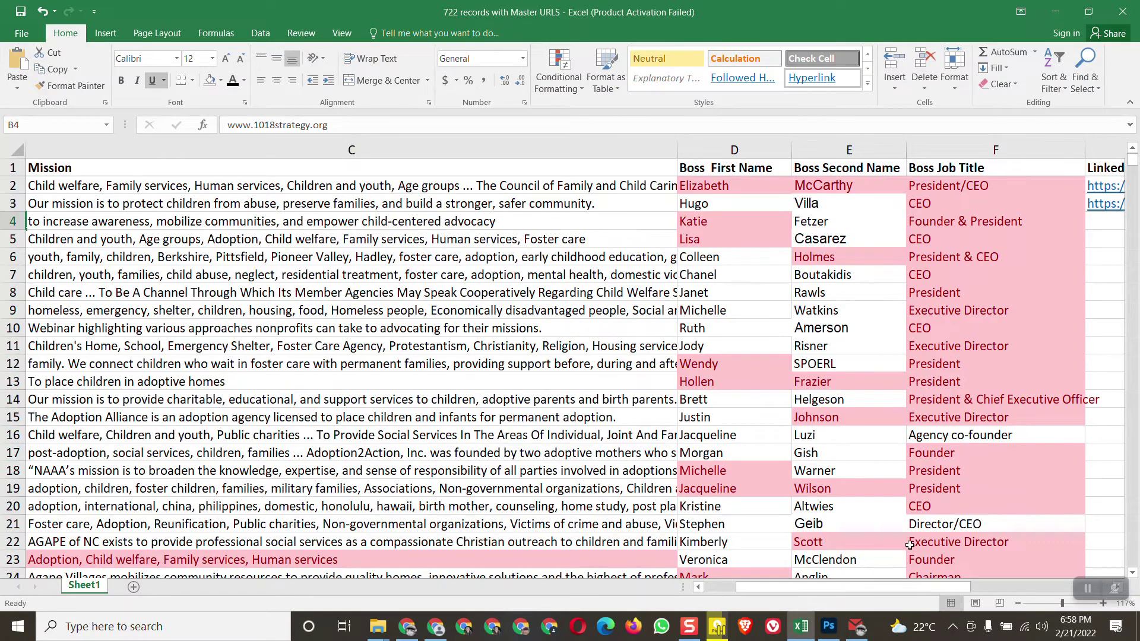
Paste the 1018 Strategy founder's copied email address into I4.
{"action": "left_click_drag", "start_coordinate": [933, 583], "coordinate": [982, 587]}
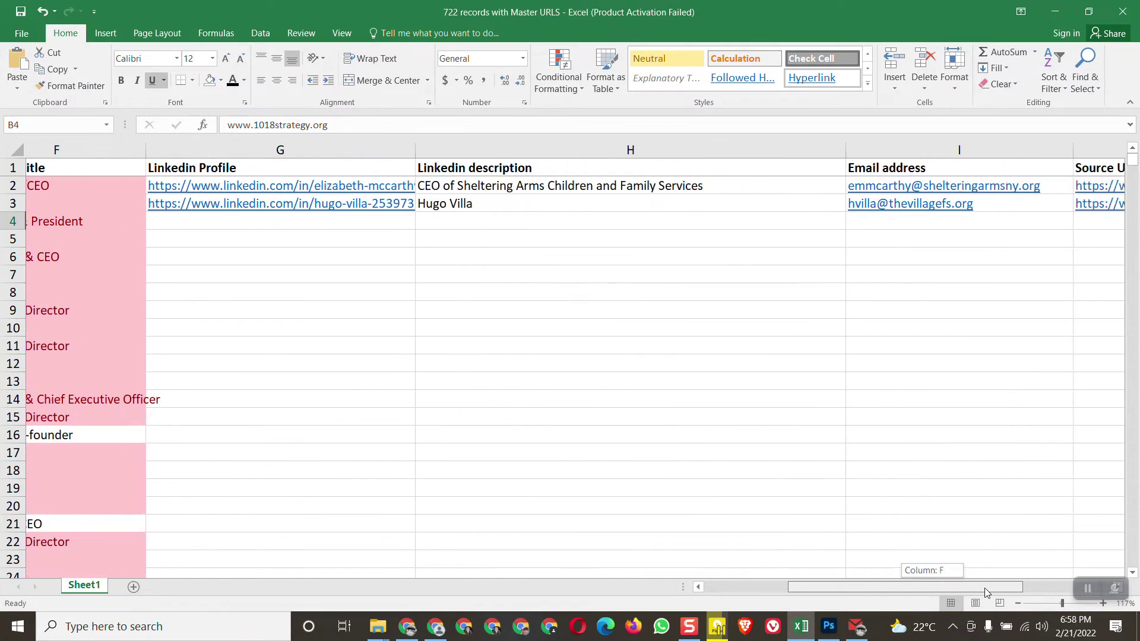
{"action": "double_click", "coordinate": [941, 225]}
{"action": "right_click", "coordinate": [835, 216]}
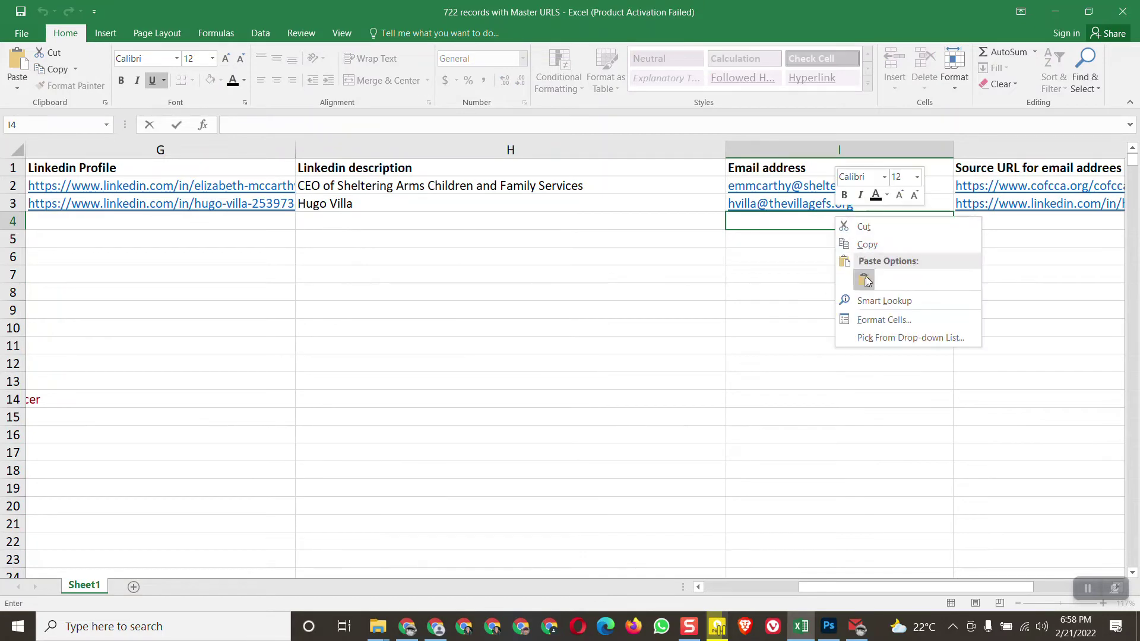
{"action": "left_click", "coordinate": [864, 279]}
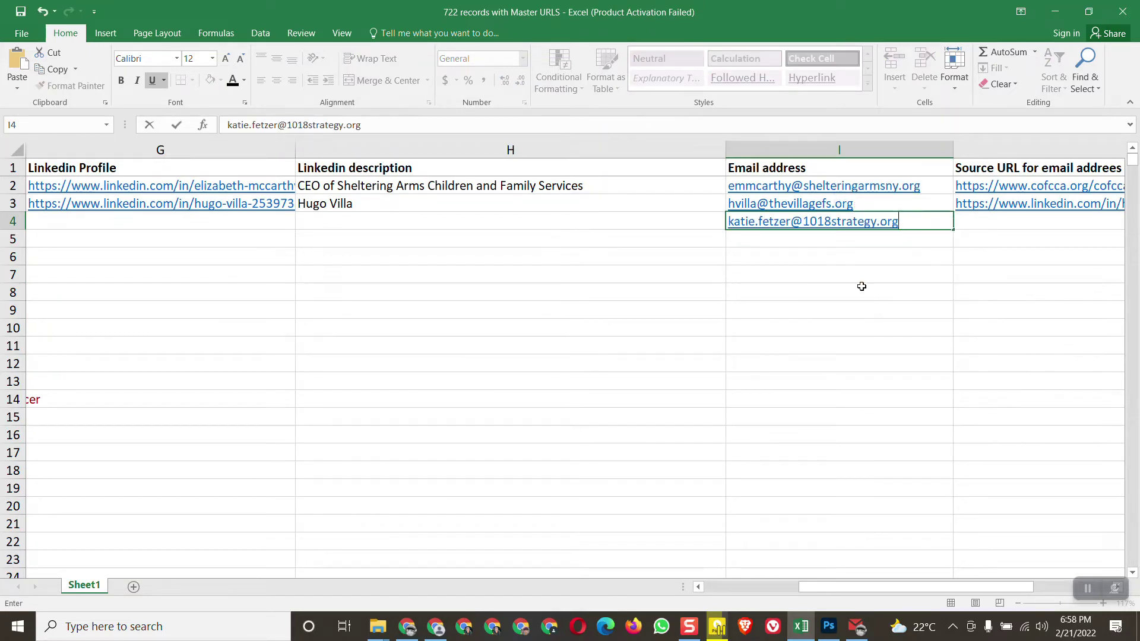
{"action": "left_click", "coordinate": [410, 628]}
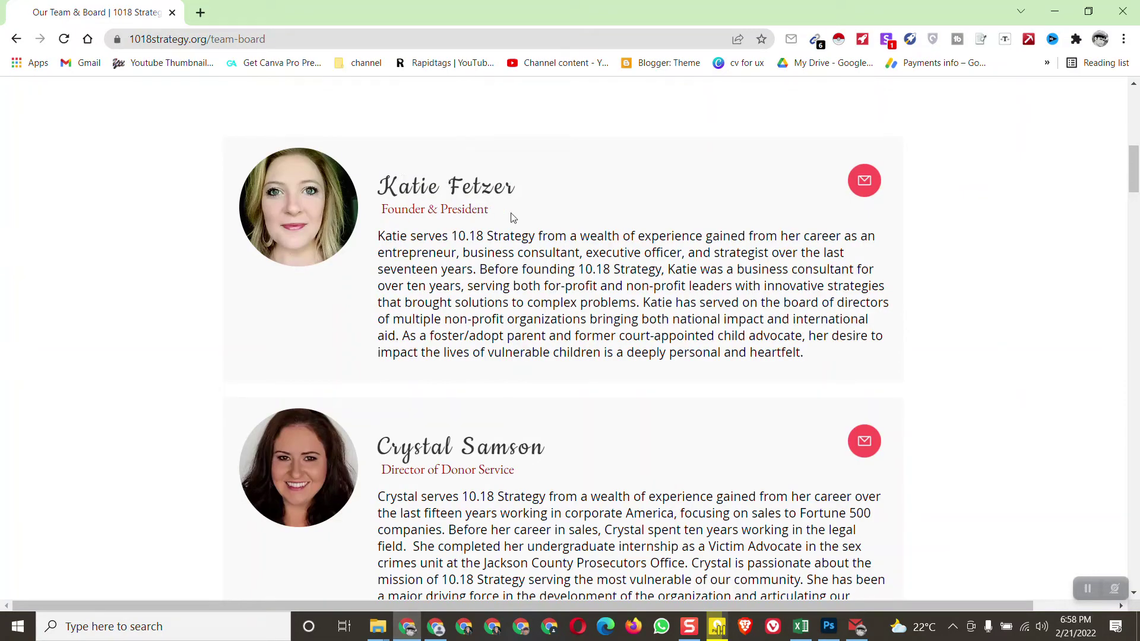
Copy the founder's name and title from the team page and search Google for them.
{"action": "right_click", "coordinate": [865, 182]}
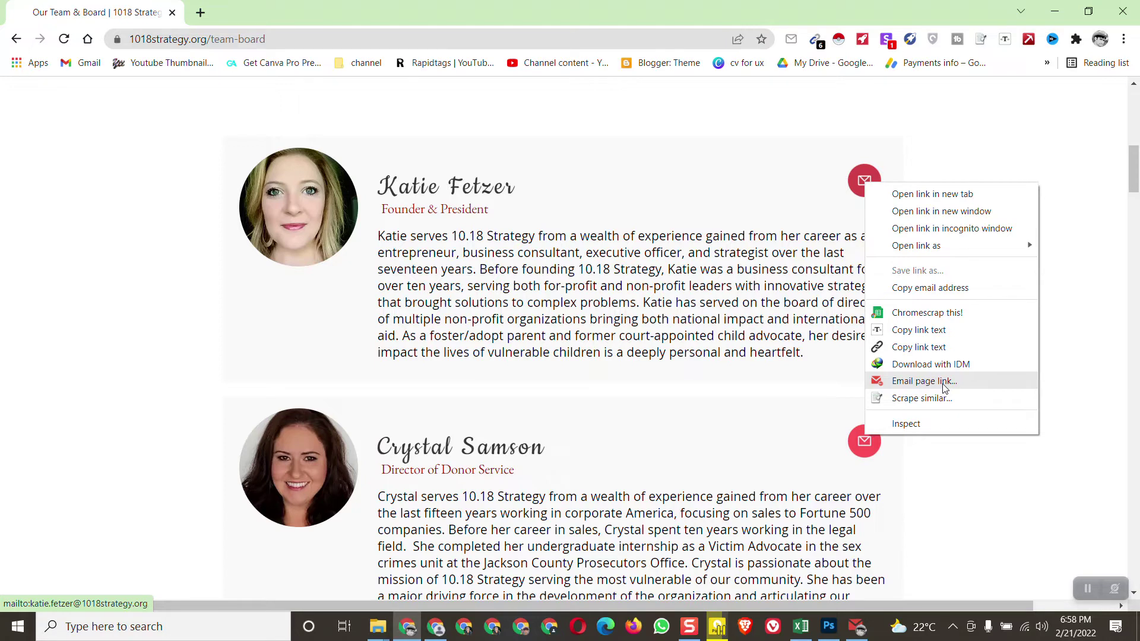
{"action": "left_click", "coordinate": [1092, 336]}
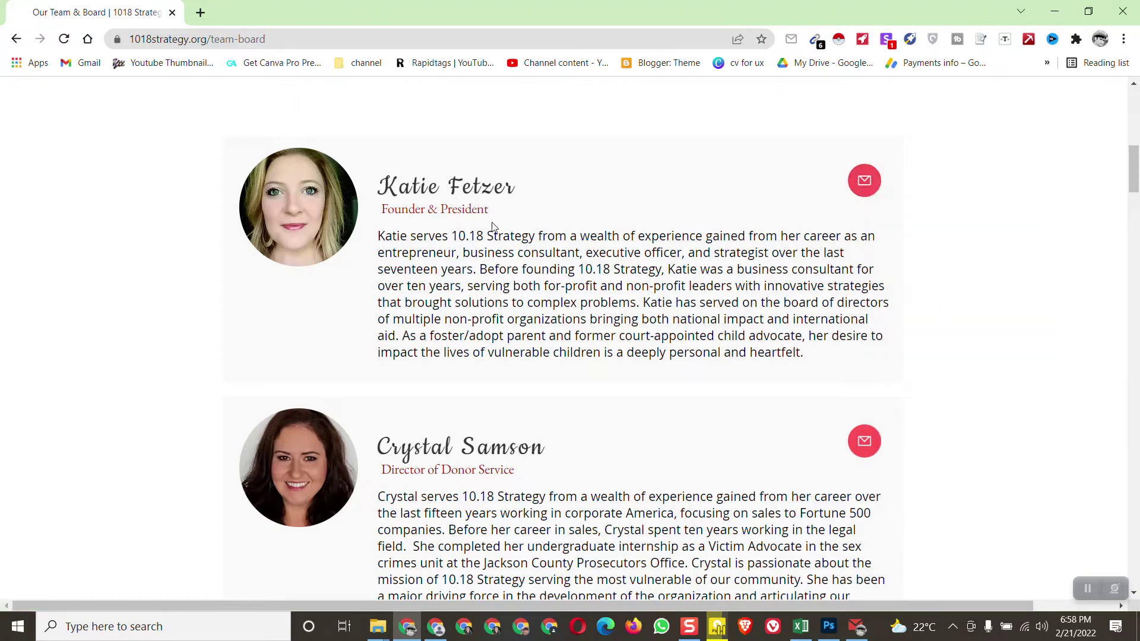
{"action": "left_click_drag", "start_coordinate": [499, 215], "coordinate": [377, 178]}
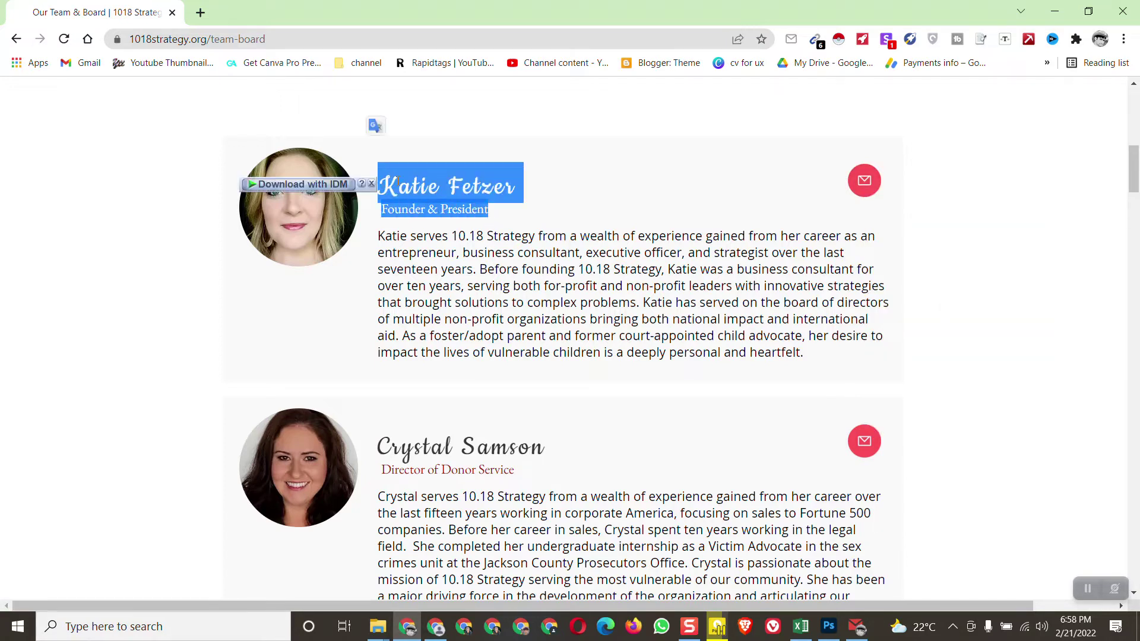
{"action": "right_click", "coordinate": [400, 186]}
{"action": "left_click", "coordinate": [421, 190]}
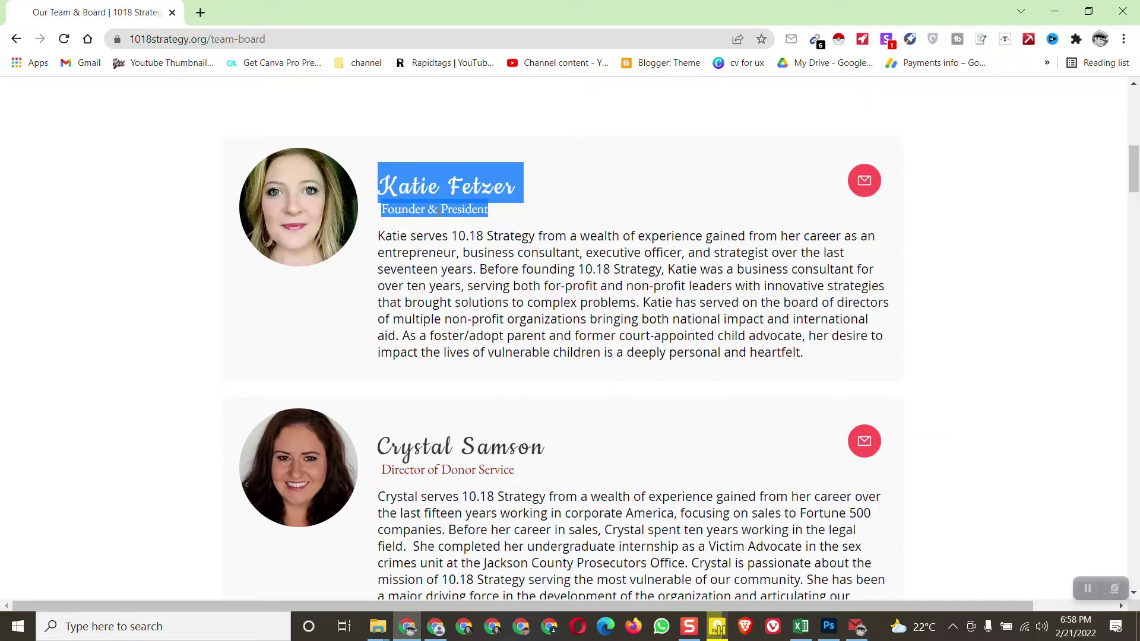
{"action": "left_click", "coordinate": [200, 18]}
{"action": "right_click", "coordinate": [212, 39]}
{"action": "left_click", "coordinate": [280, 157]}
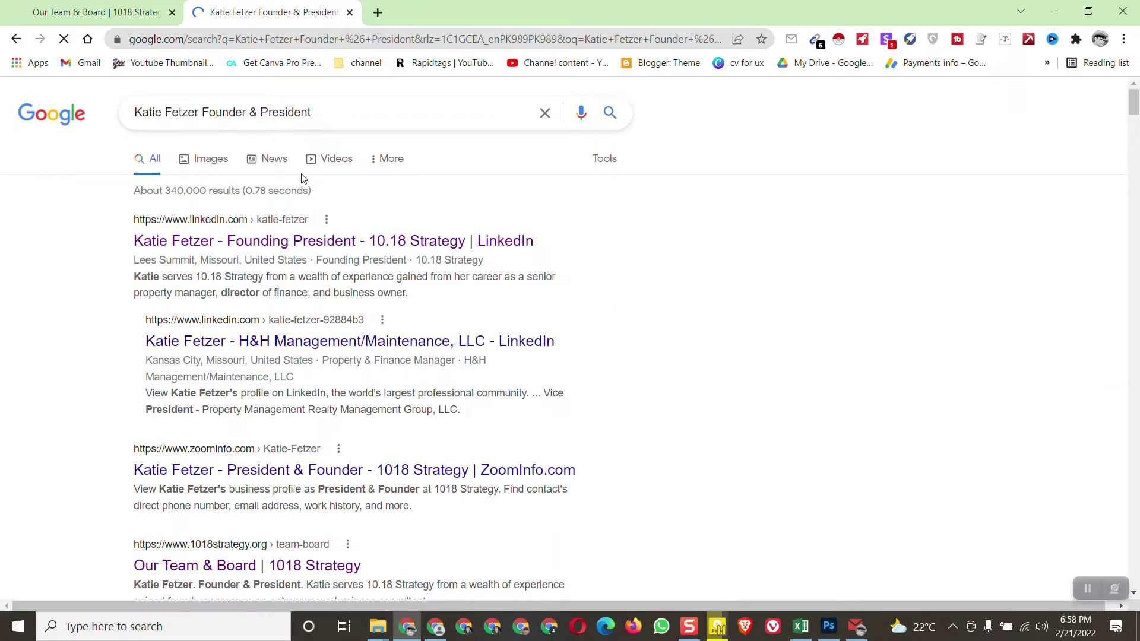
Open the first LinkedIn result and copy the founder's profile URL.
{"action": "middle_click", "coordinate": [220, 242]}
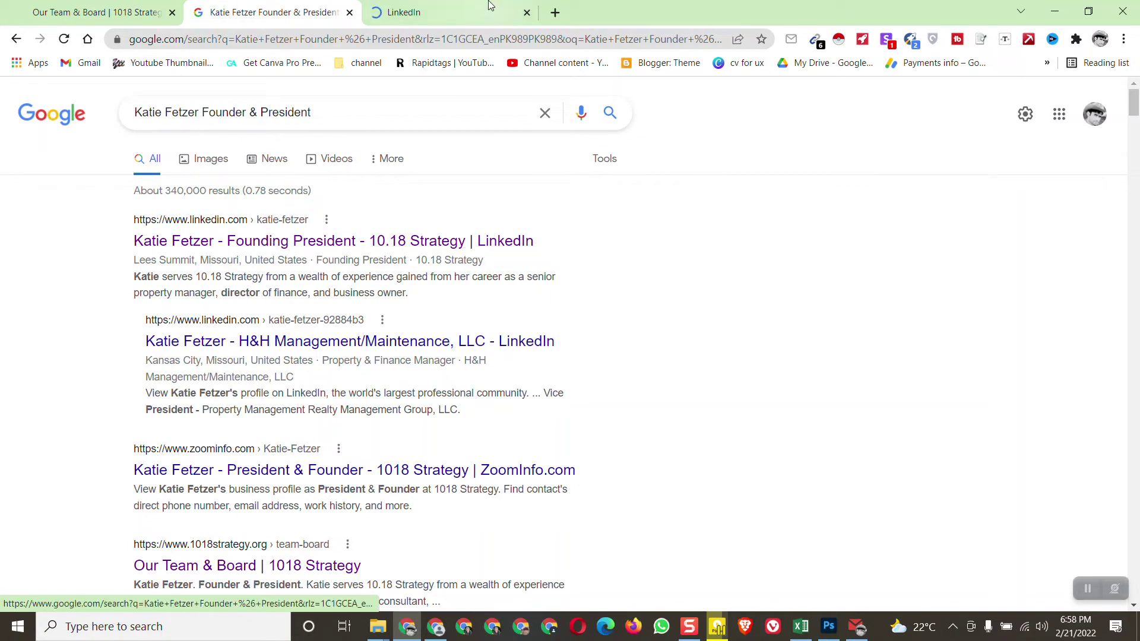
{"action": "left_click", "coordinate": [491, 5]}
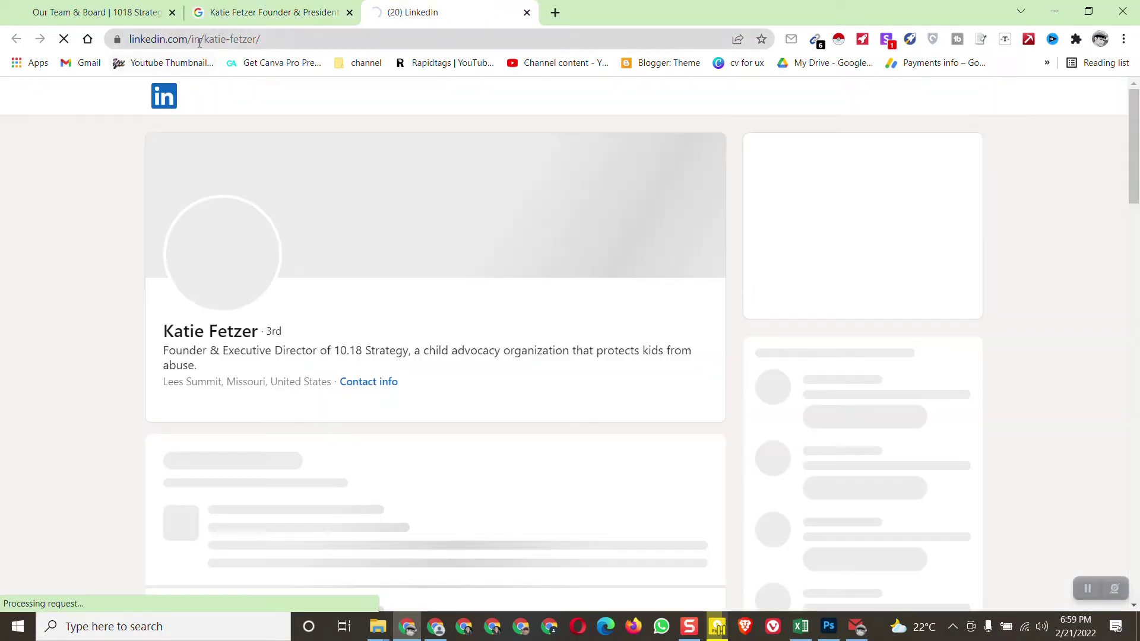
{"action": "left_click", "coordinate": [199, 43]}
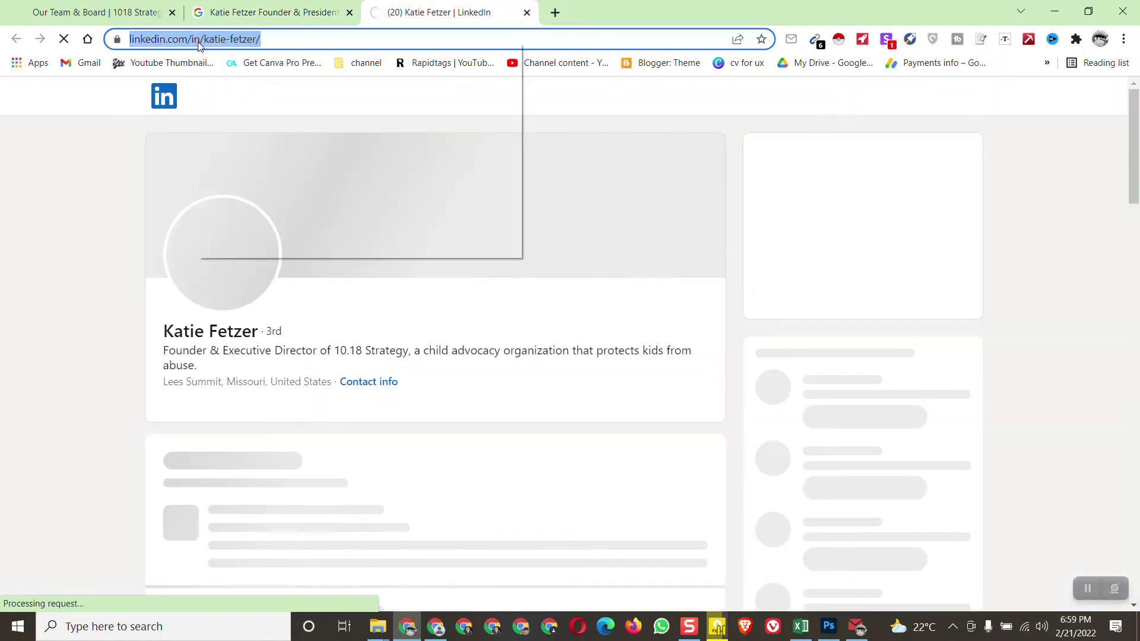
{"action": "left_click", "coordinate": [245, 122]}
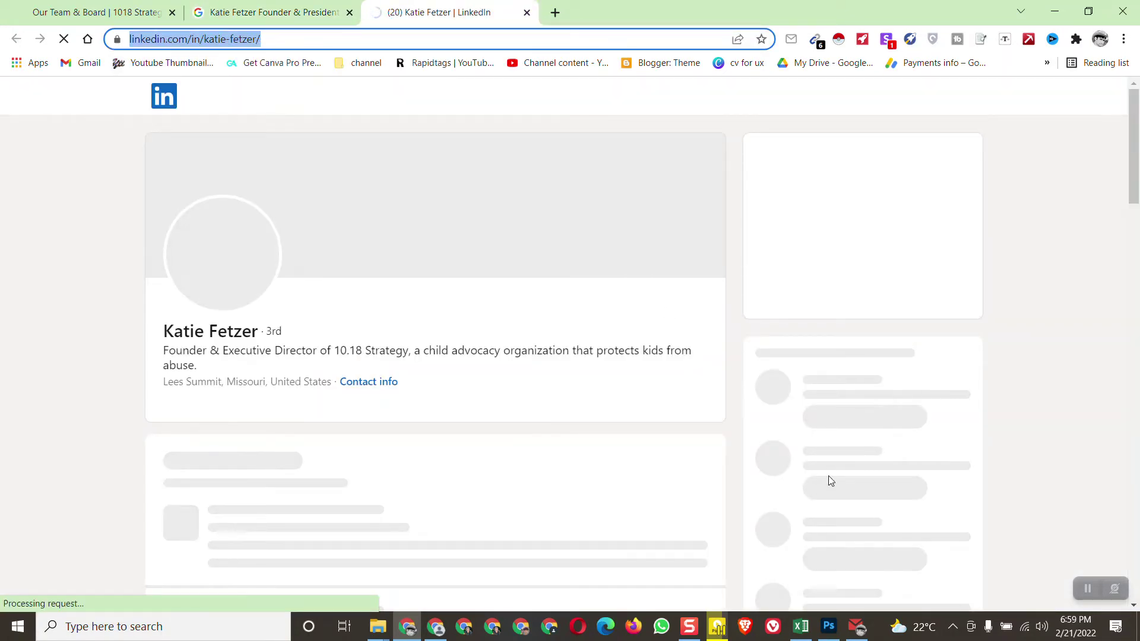
{"action": "left_click", "coordinate": [801, 629]}
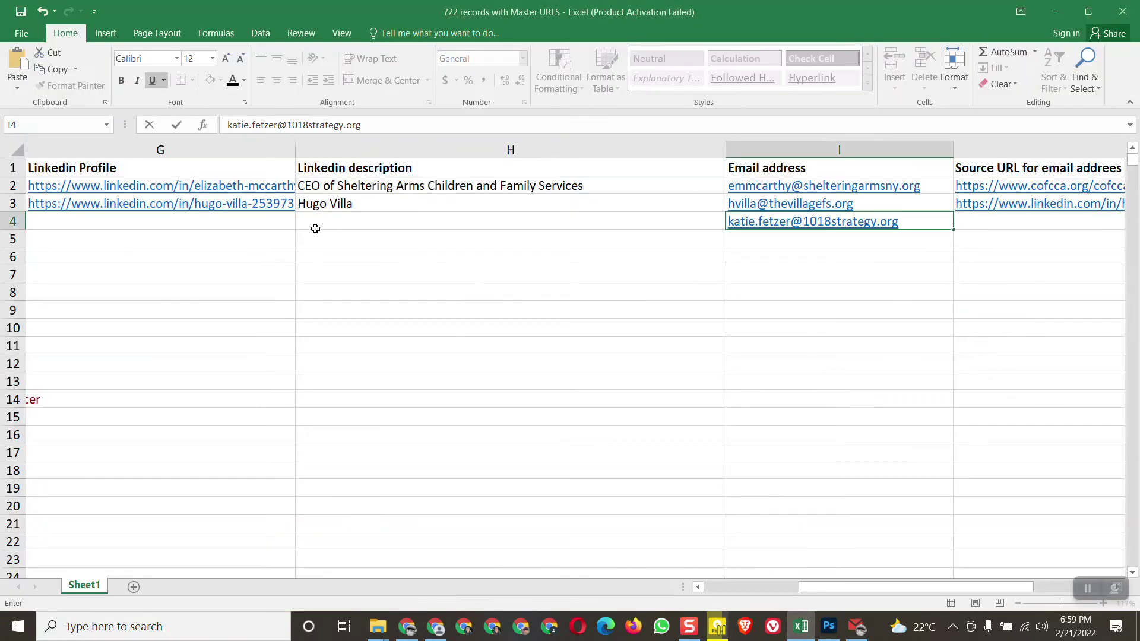
Paste the founder's LinkedIn profile URL into G4.
{"action": "scroll", "coordinate": [871, 593], "scroll_direction": "left", "scroll_amount": 3}
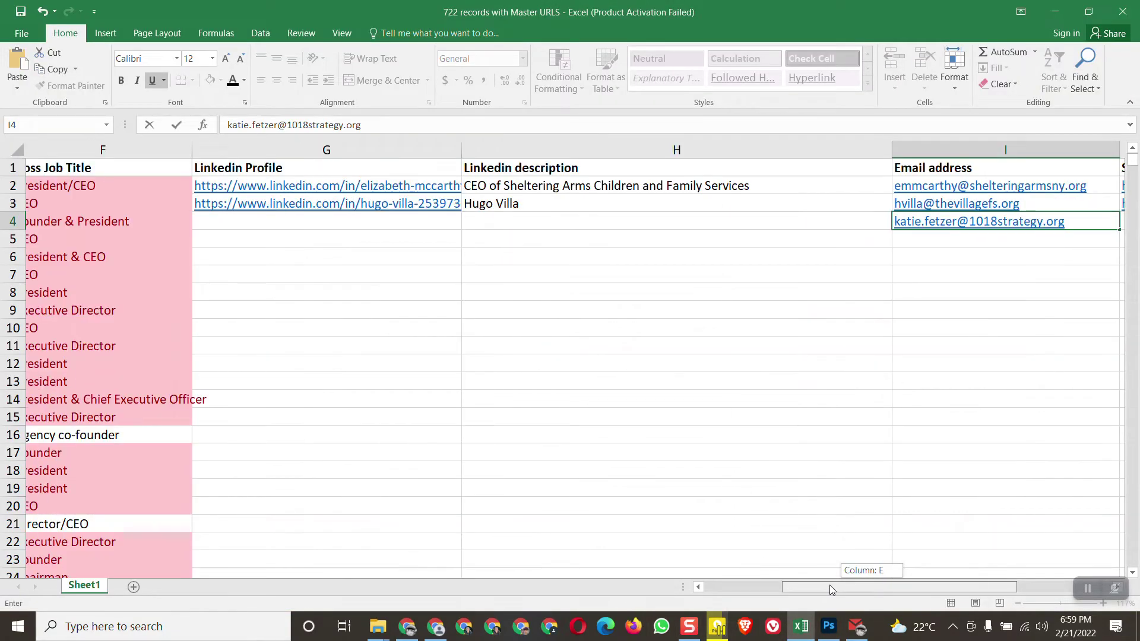
{"action": "left_click", "coordinate": [493, 223]}
{"action": "right_click", "coordinate": [493, 224]}
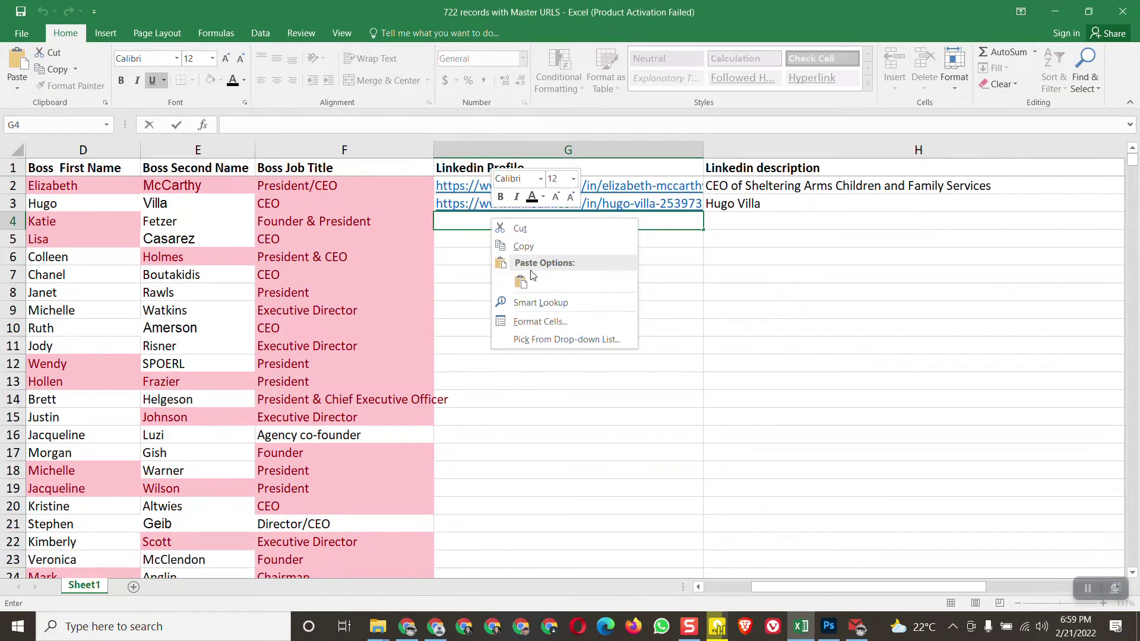
{"action": "left_click", "coordinate": [519, 280]}
{"action": "left_click", "coordinate": [523, 345]}
Copy her Founder & Executive Director headline from LinkedIn and paste it into H4.
{"action": "key", "text": "alt+Tab"}
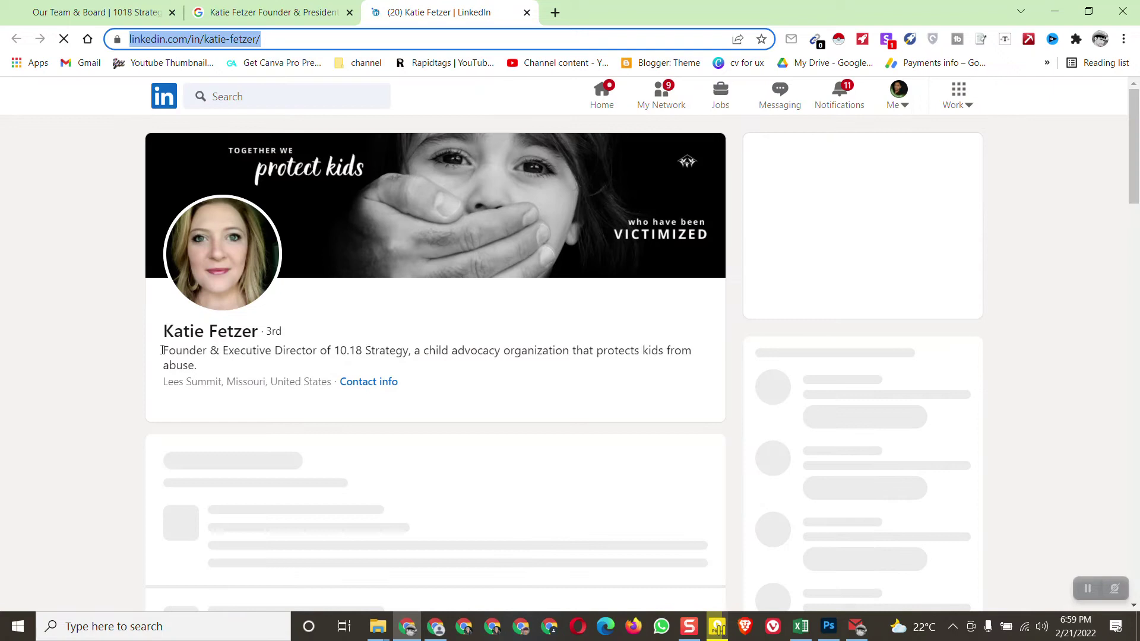
{"action": "left_click_drag", "start_coordinate": [161, 351], "coordinate": [202, 369]}
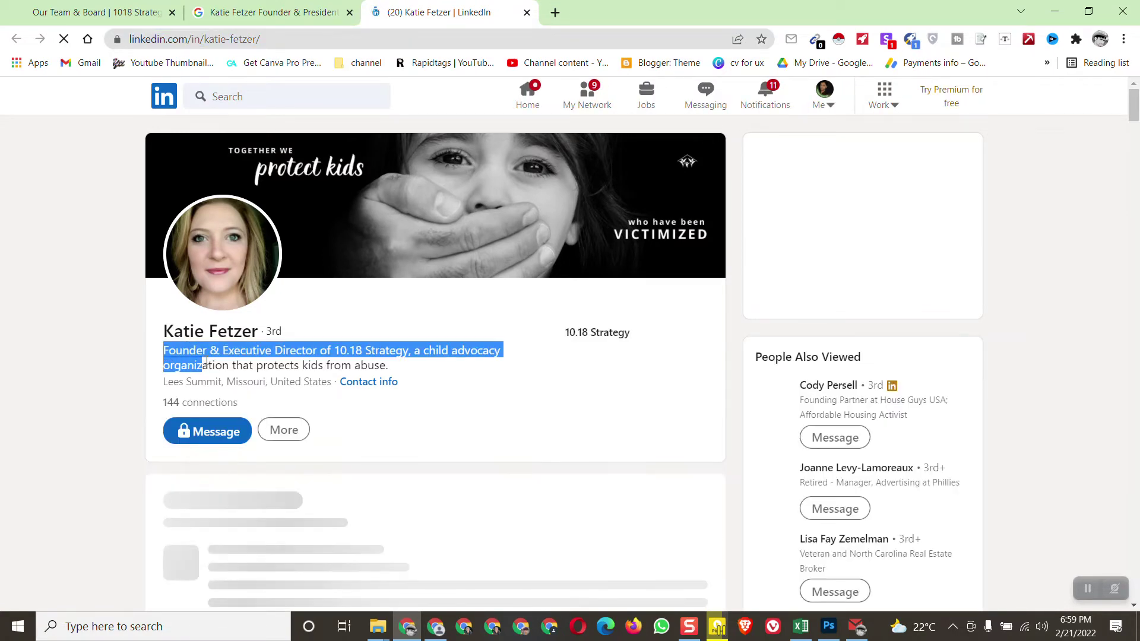
{"action": "left_click_drag", "start_coordinate": [401, 367], "coordinate": [163, 353]}
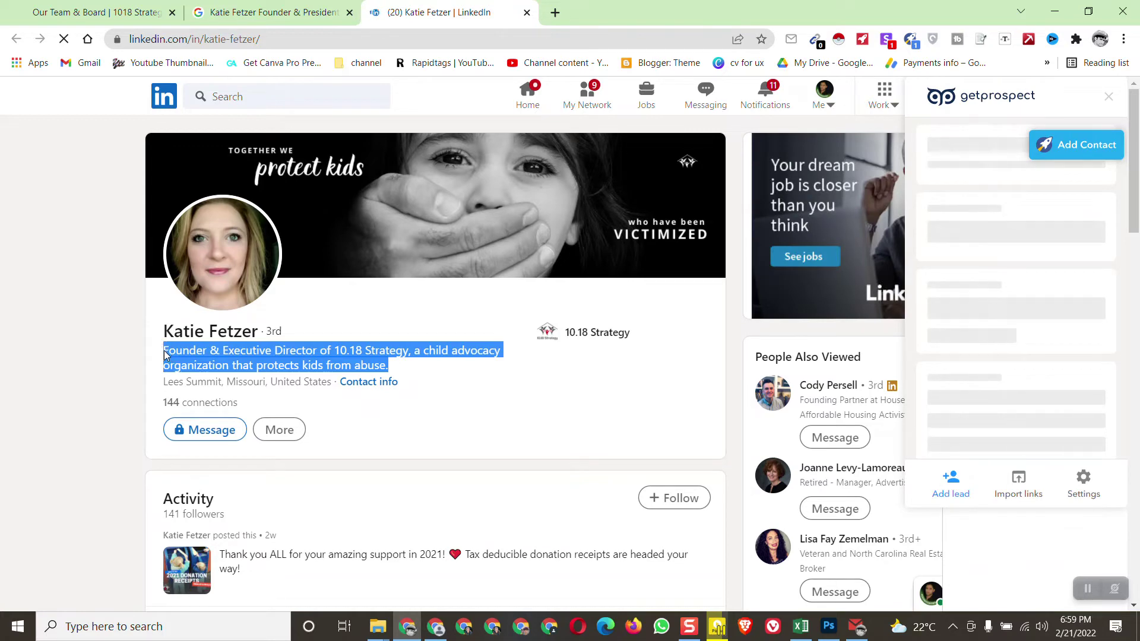
{"action": "right_click", "coordinate": [184, 357]}
{"action": "left_click", "coordinate": [213, 368]}
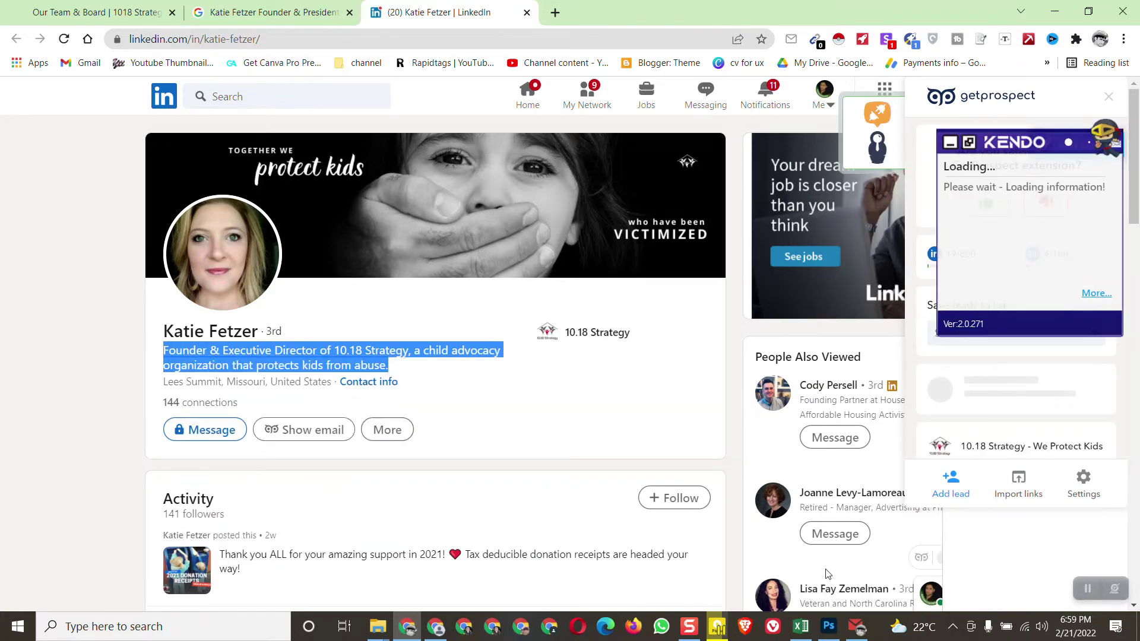
{"action": "left_click", "coordinate": [801, 626]}
{"action": "left_click", "coordinate": [736, 220]}
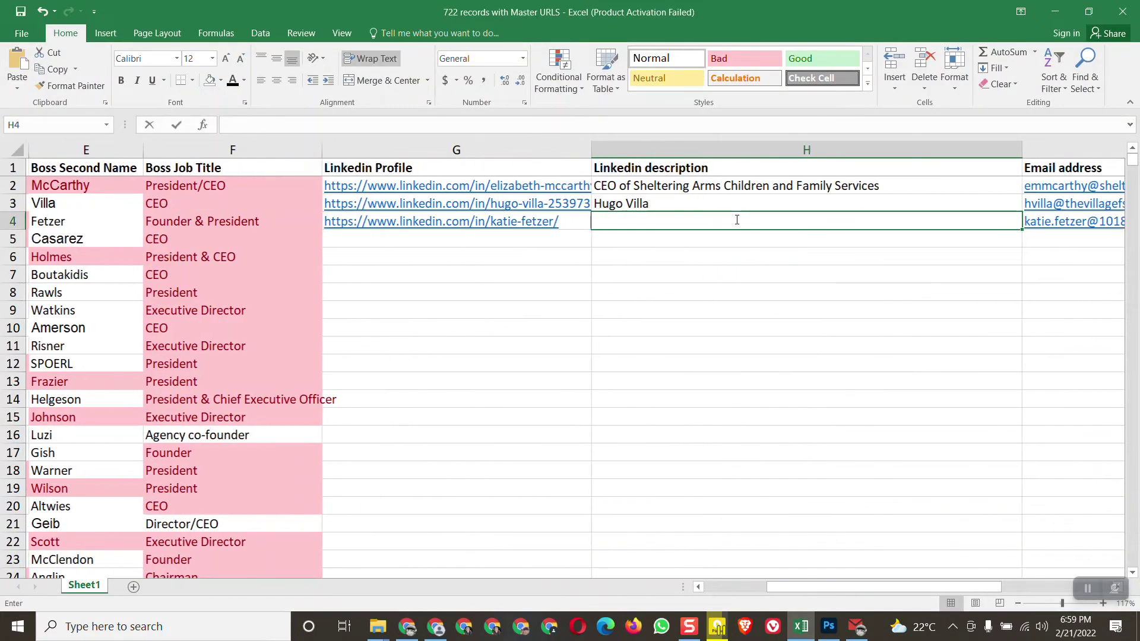
{"action": "right_click", "coordinate": [736, 220]}
{"action": "left_click", "coordinate": [760, 292]}
{"action": "left_click", "coordinate": [705, 358]}
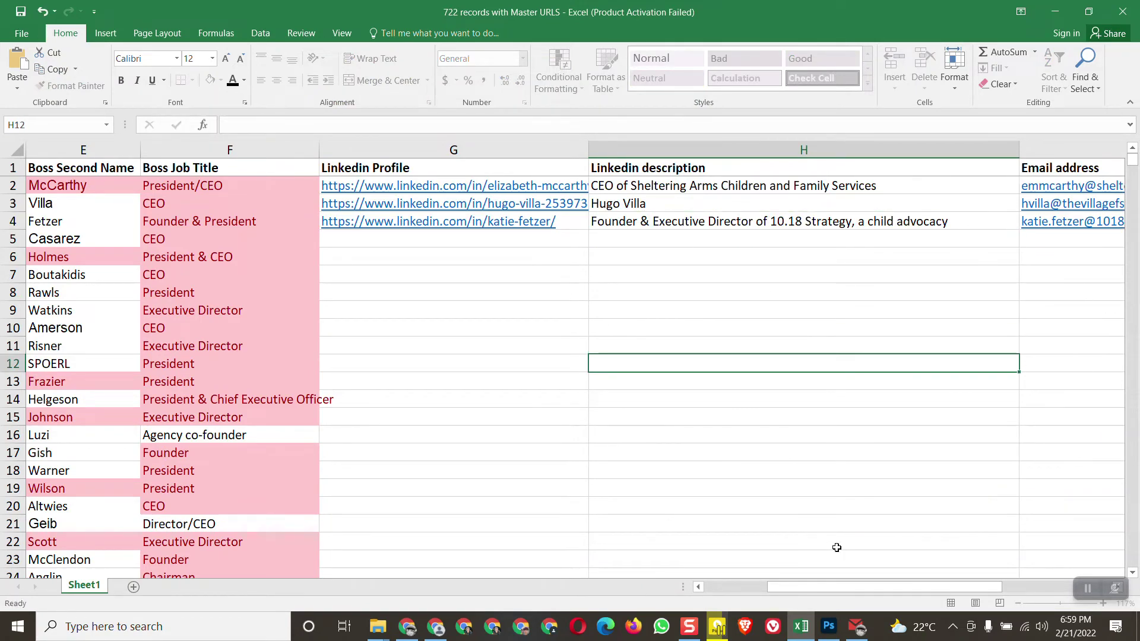
{"action": "left_click_drag", "start_coordinate": [856, 587], "coordinate": [920, 587]}
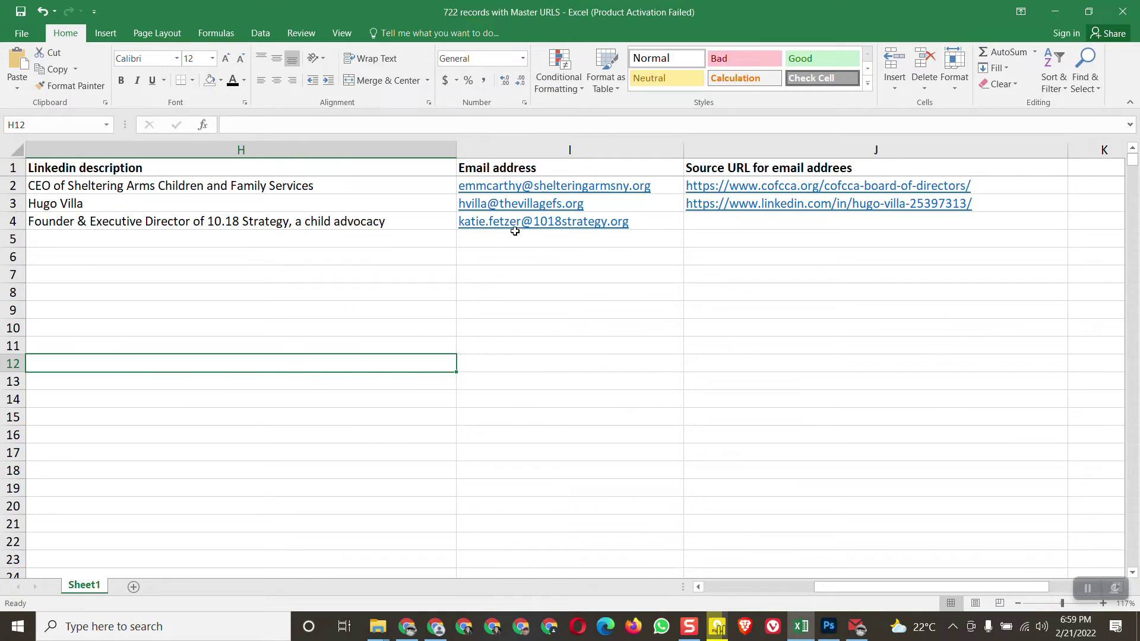
{"action": "left_click", "coordinate": [409, 626]}
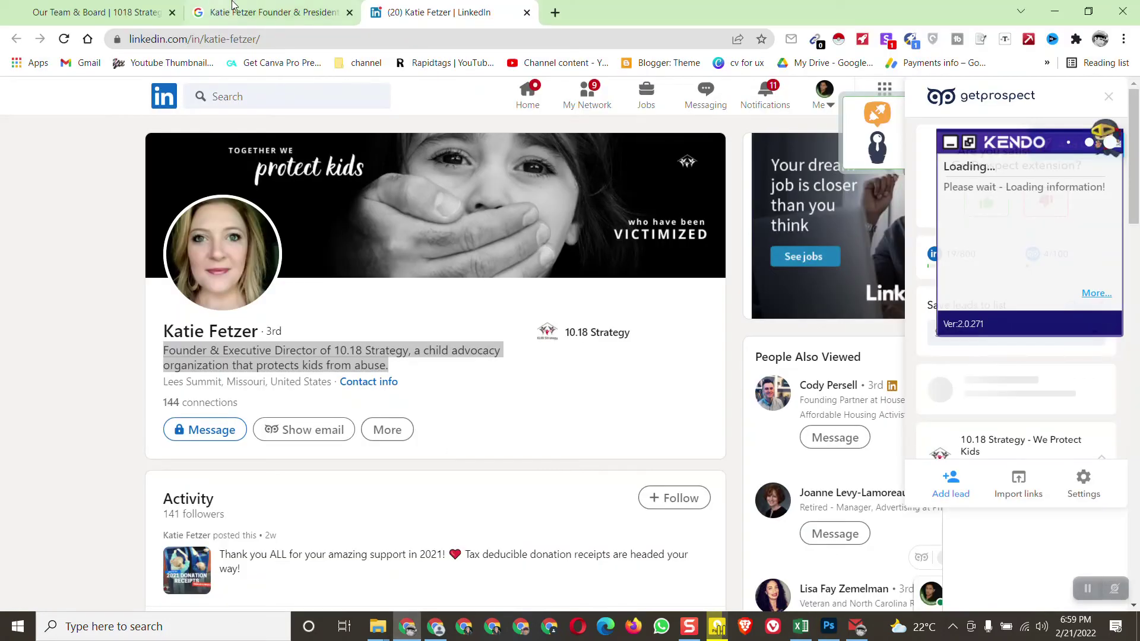
{"action": "left_click", "coordinate": [270, 12]}
{"action": "left_click", "coordinate": [450, 8]}
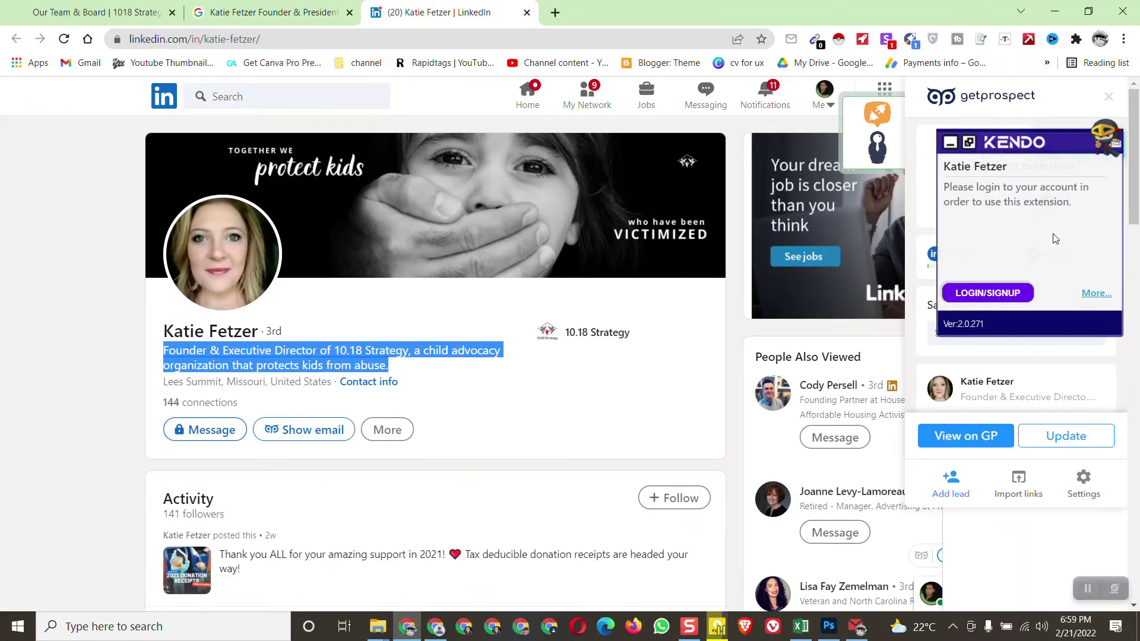
{"action": "left_click", "coordinate": [948, 142]}
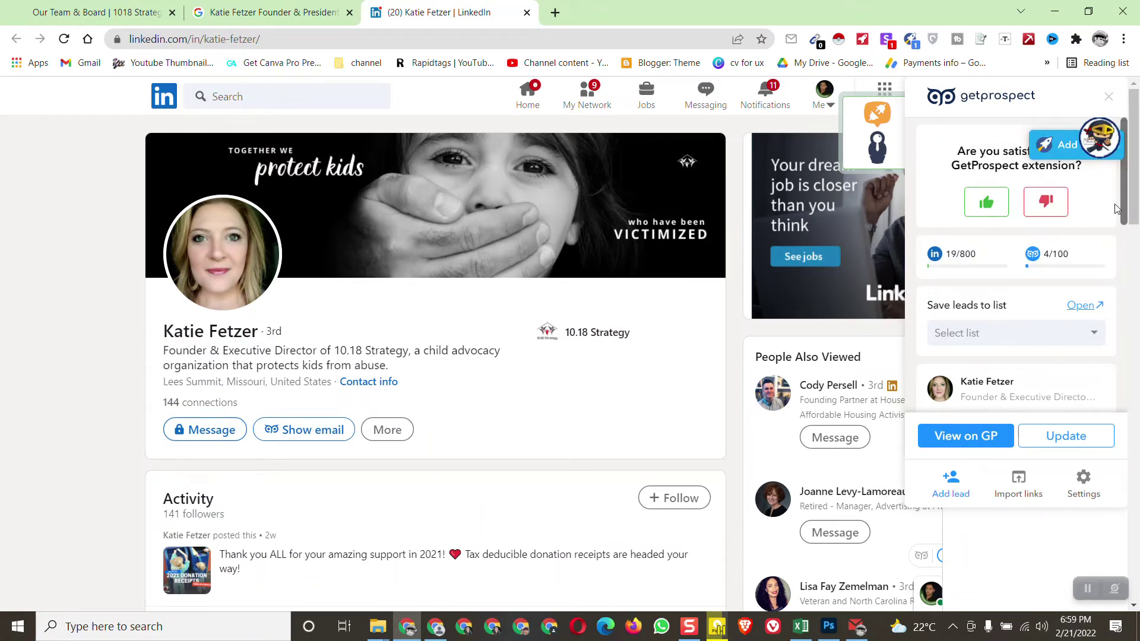
{"action": "scroll", "coordinate": [1128, 219], "scroll_direction": "down", "scroll_amount": 3}
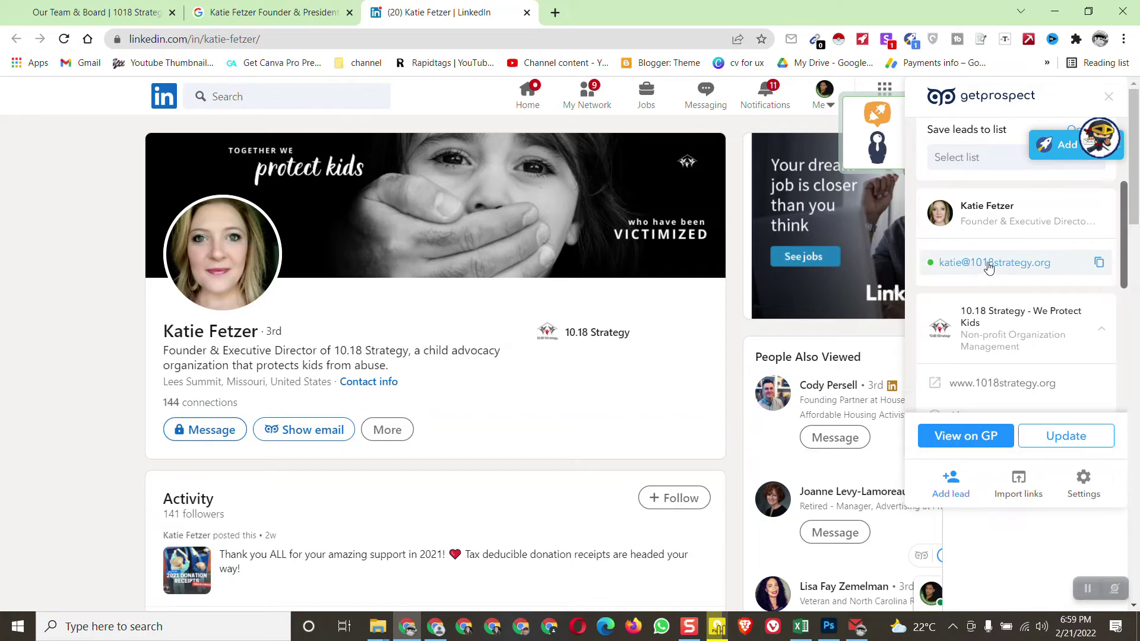
{"action": "left_click", "coordinate": [1099, 263]}
{"action": "left_click", "coordinate": [800, 627]}
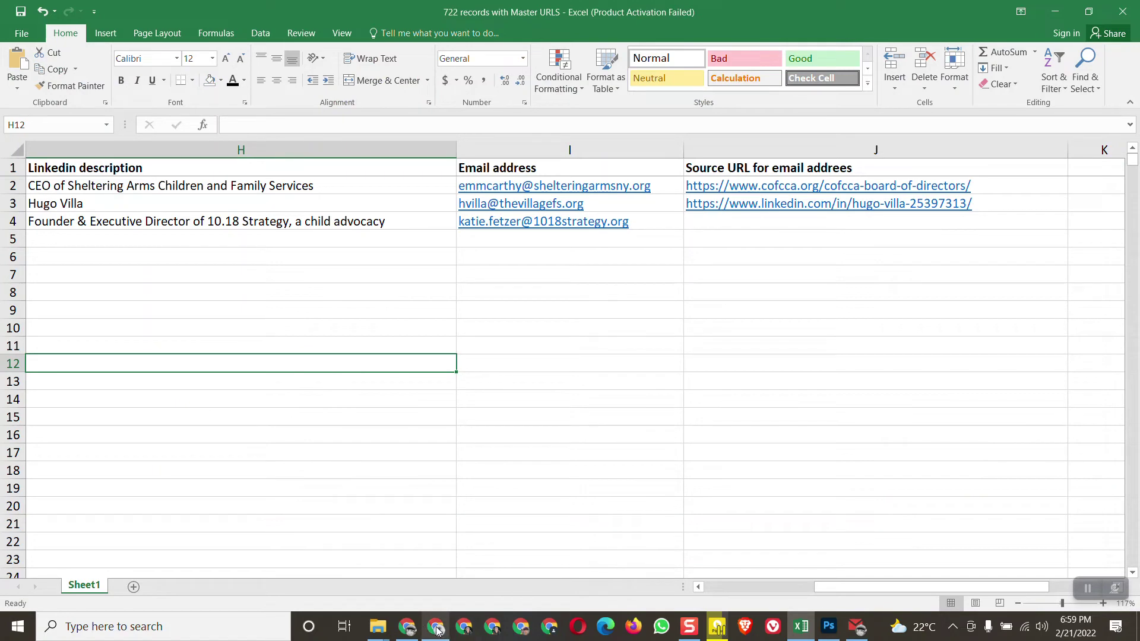
{"action": "left_click", "coordinate": [408, 627]}
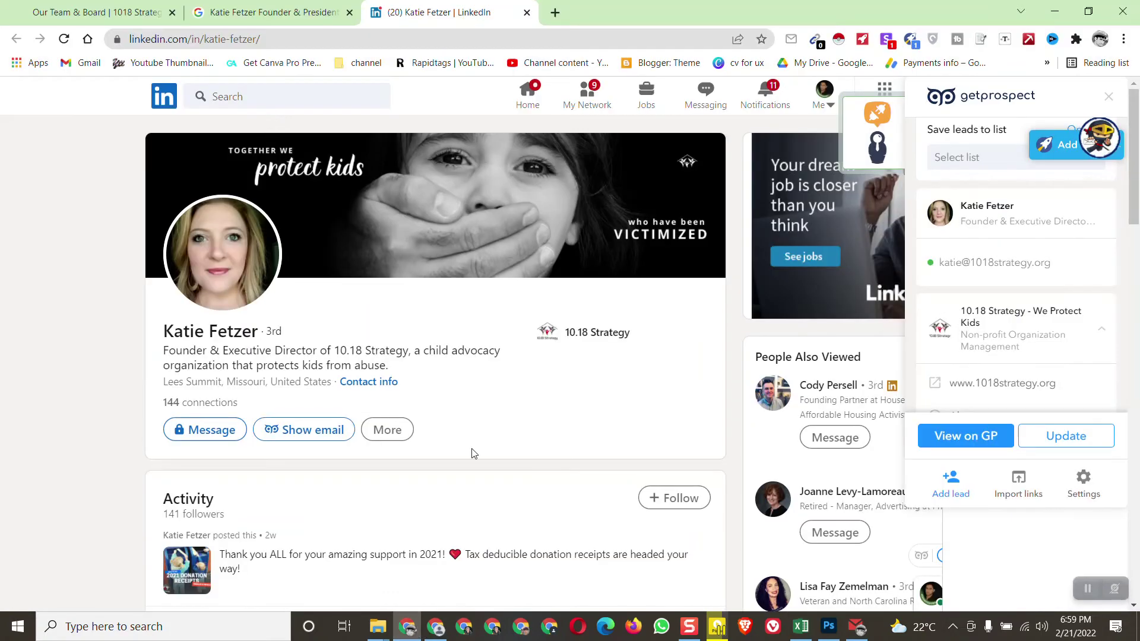
{"action": "right_click", "coordinate": [201, 39]}
{"action": "left_click", "coordinate": [249, 119]}
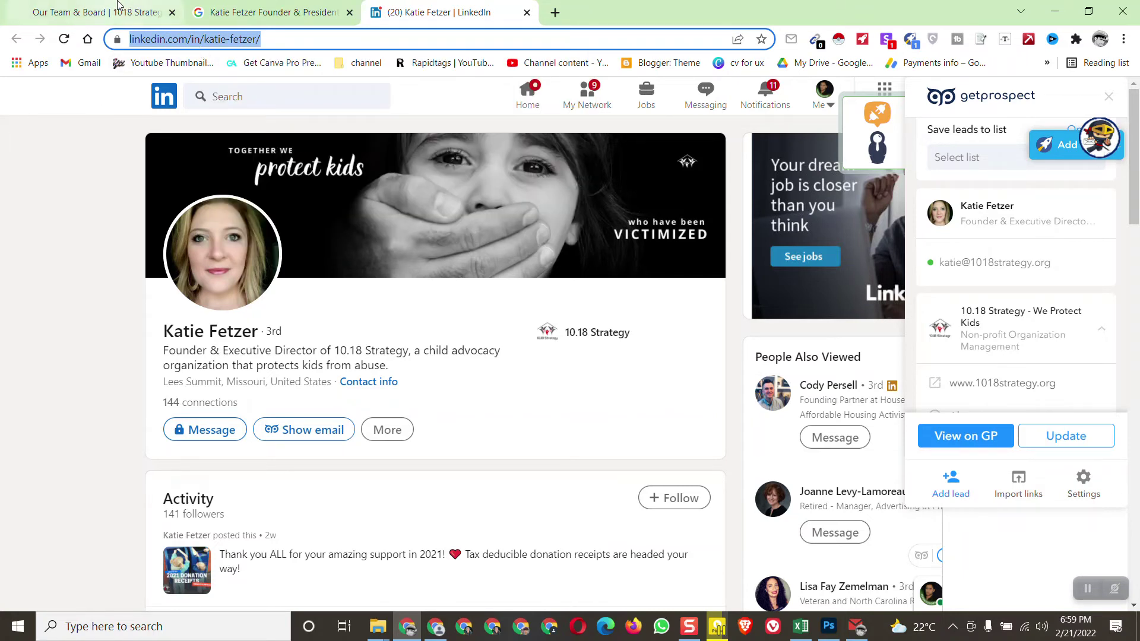
{"action": "left_click", "coordinate": [95, 12]}
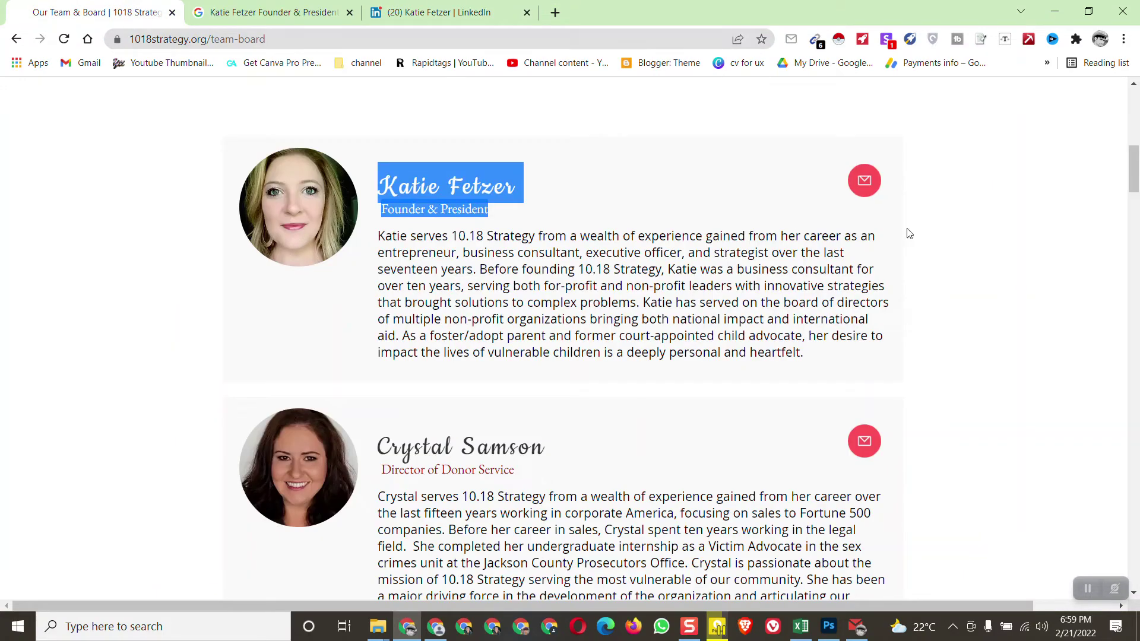
{"action": "left_click", "coordinate": [181, 37]}
{"action": "right_click", "coordinate": [196, 38]}
{"action": "left_click", "coordinate": [221, 119]}
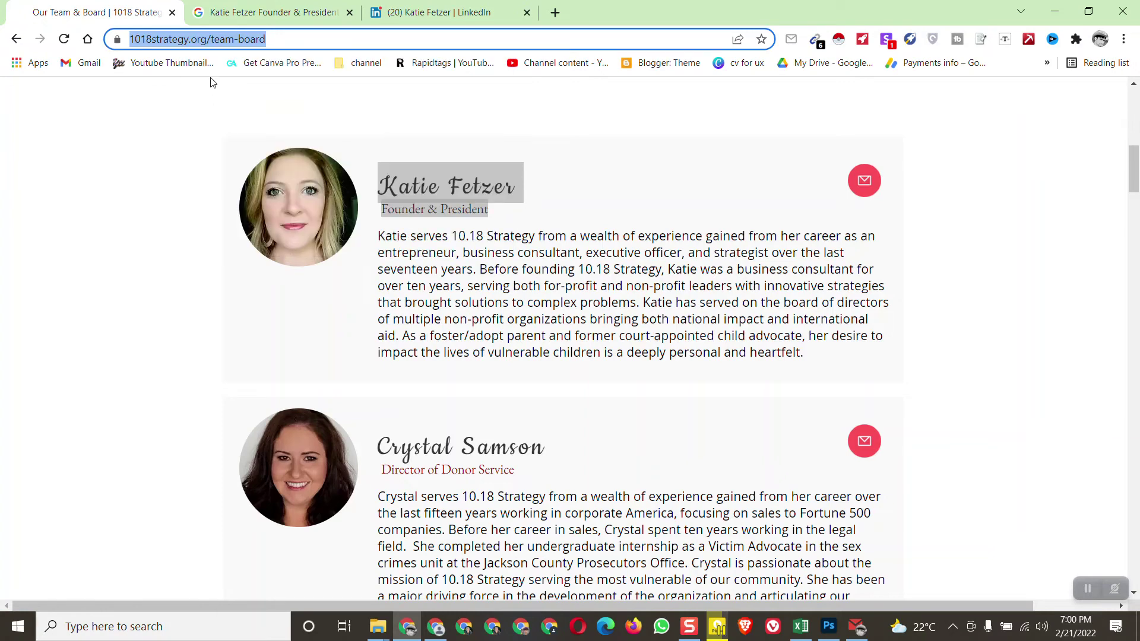
{"action": "left_click", "coordinate": [801, 627]}
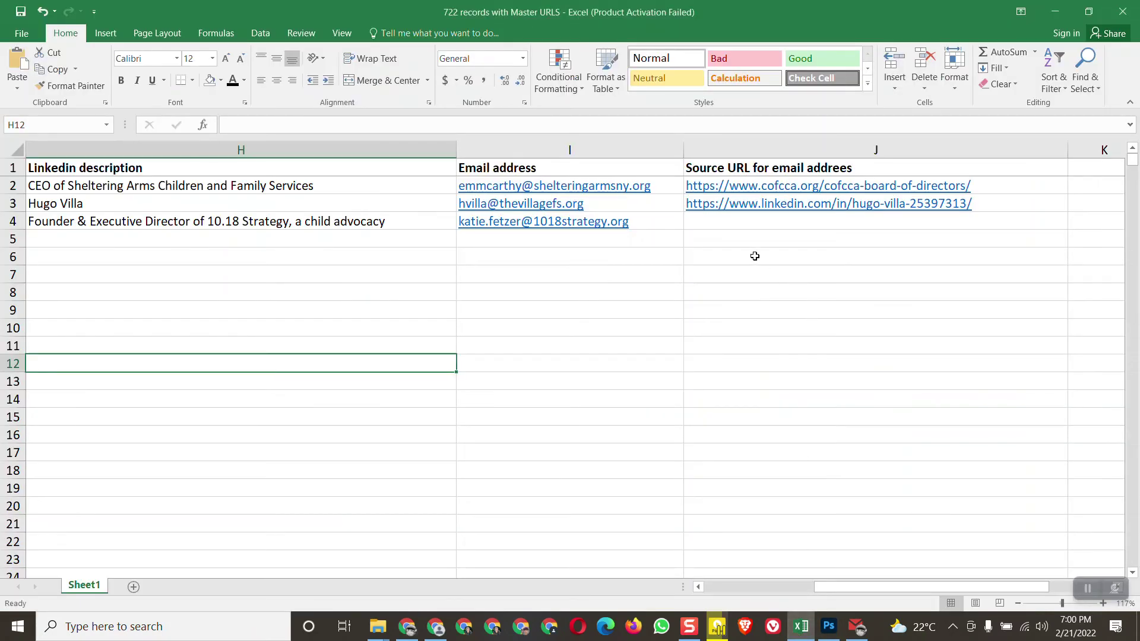